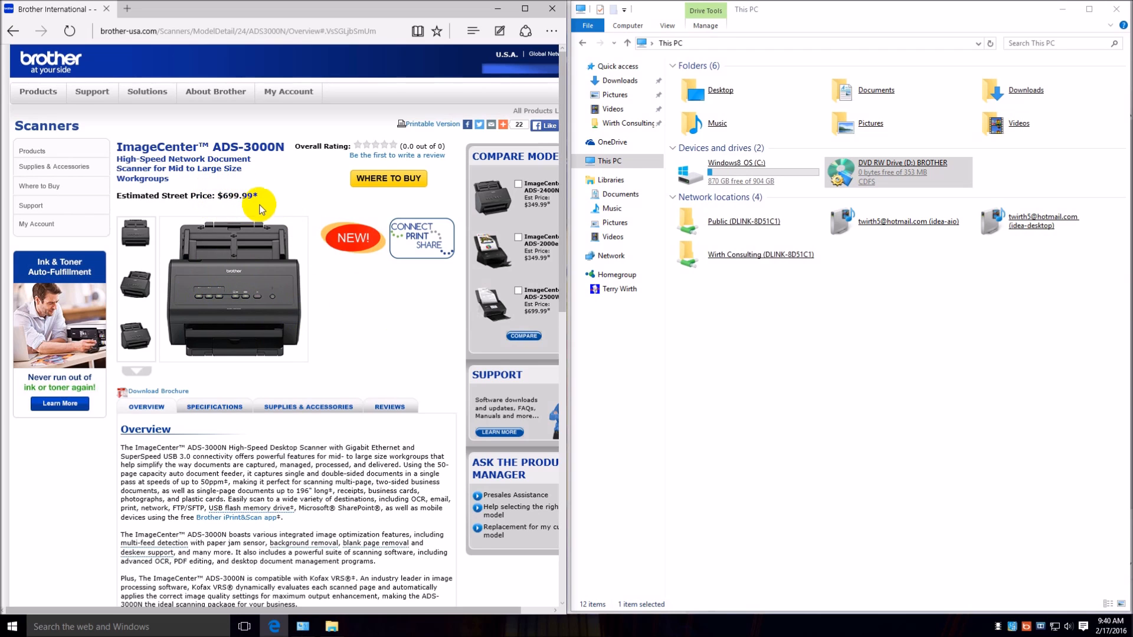
View the angled product photo of the ImageCenter ADS-3000N on the Brother product page.
{"action": "left_click", "coordinate": [246, 266]}
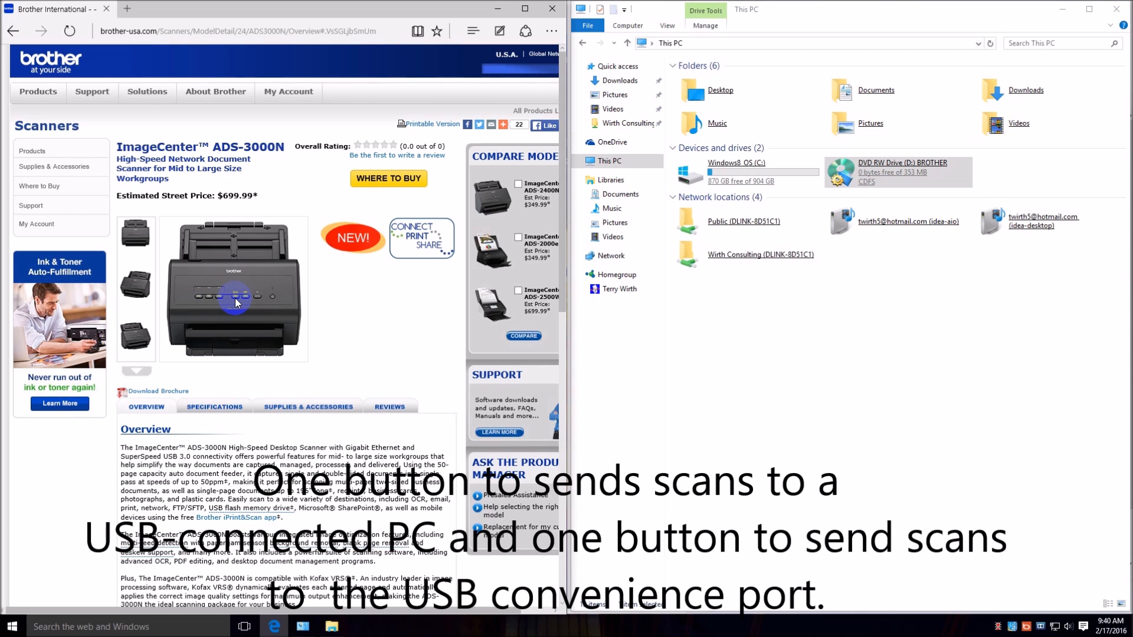
{"action": "left_click", "coordinate": [150, 335]}
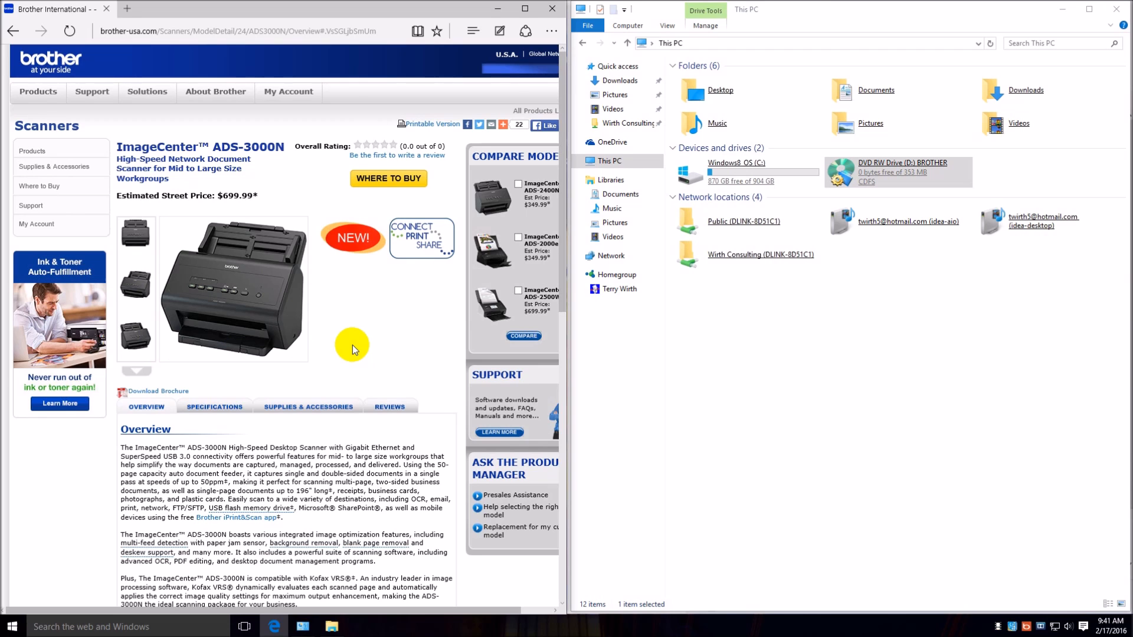
Launch the Brother device installer from the BROTHER DVD drive and close the This PC window.
{"action": "left_click", "coordinate": [918, 168]}
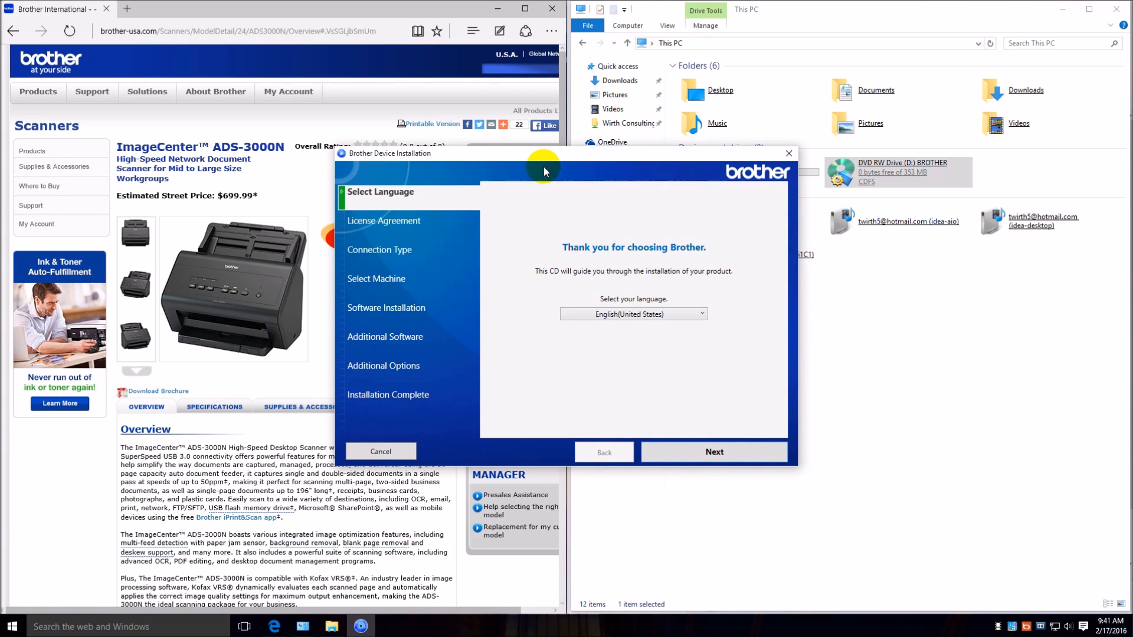
{"action": "left_click", "coordinate": [1115, 9]}
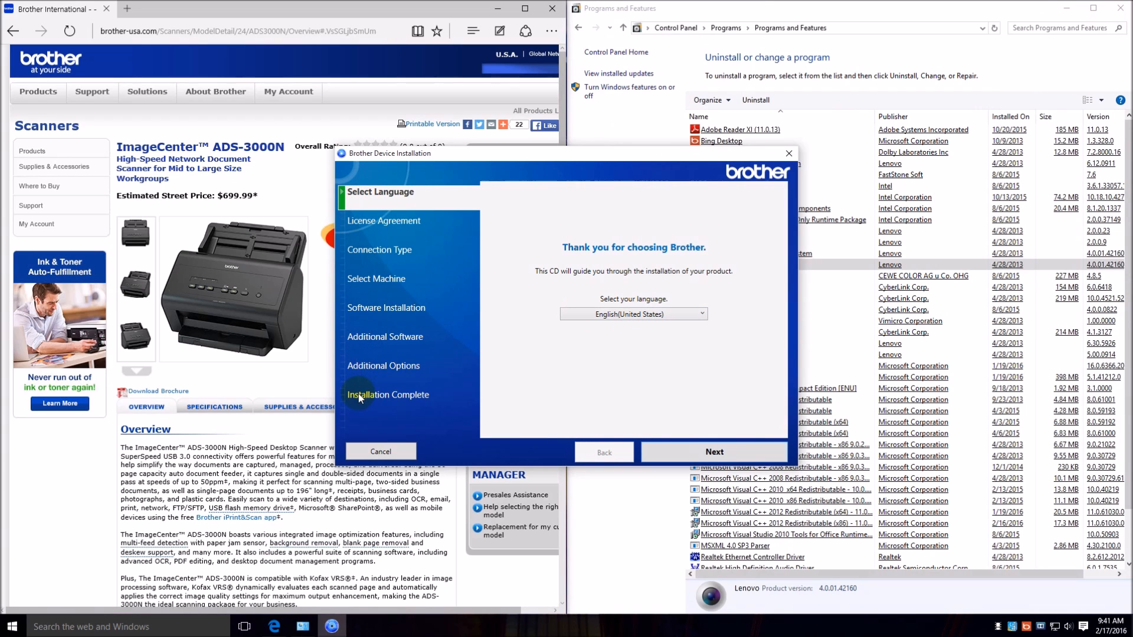
Continue the setup in English(United States) and accept the license agreements.
{"action": "left_click", "coordinate": [726, 454]}
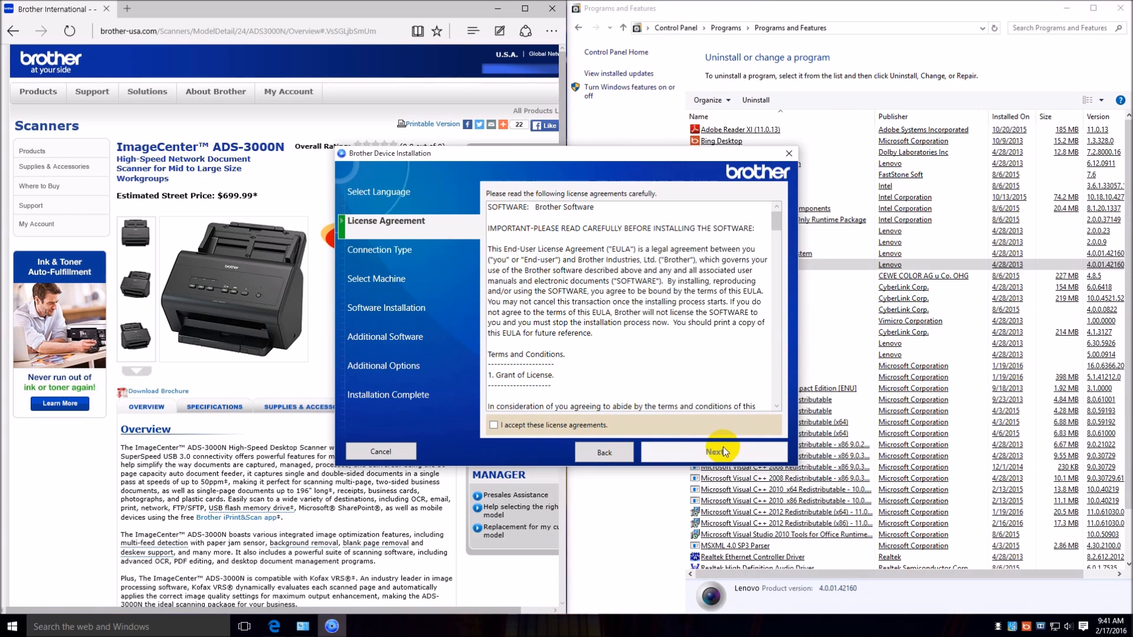
{"action": "scroll", "coordinate": [720, 345], "scroll_direction": "down", "scroll_amount": 1}
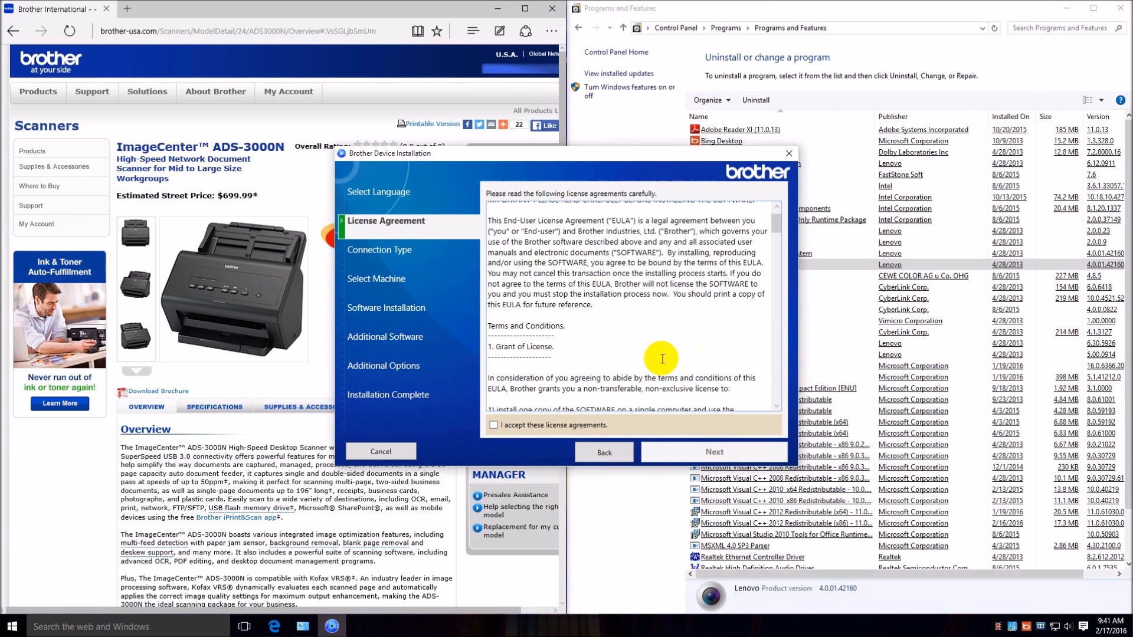
{"action": "left_click", "coordinate": [493, 426]}
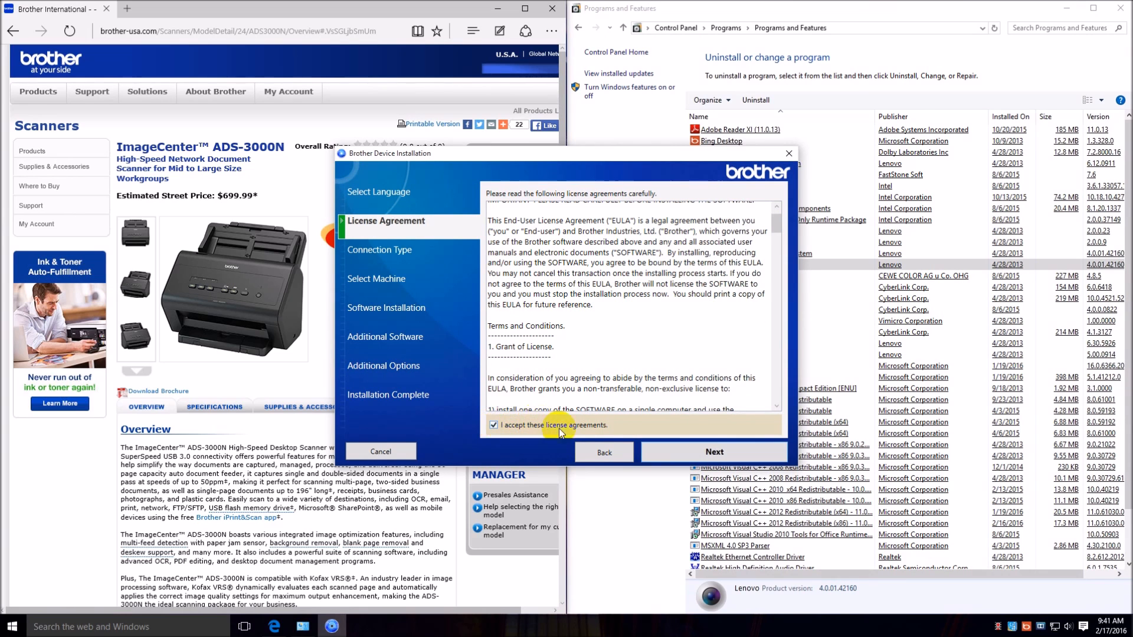
{"action": "left_click", "coordinate": [700, 460]}
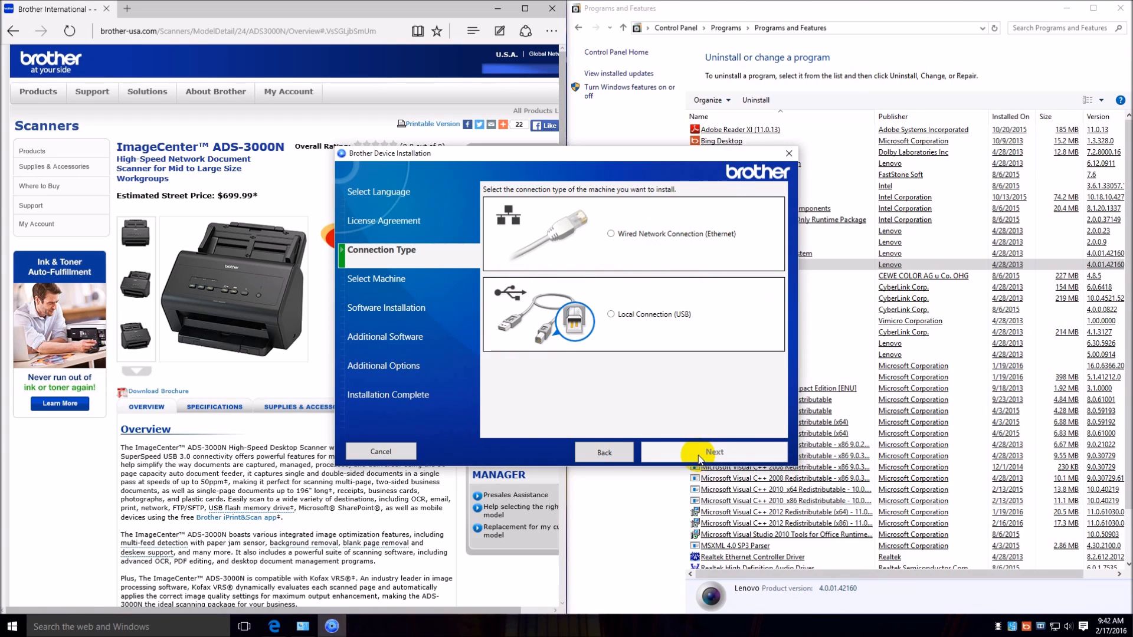
Set the connection type to Wired Network Connection (Ethernet) and continue past the network cabling instructions.
{"action": "left_click", "coordinate": [636, 244]}
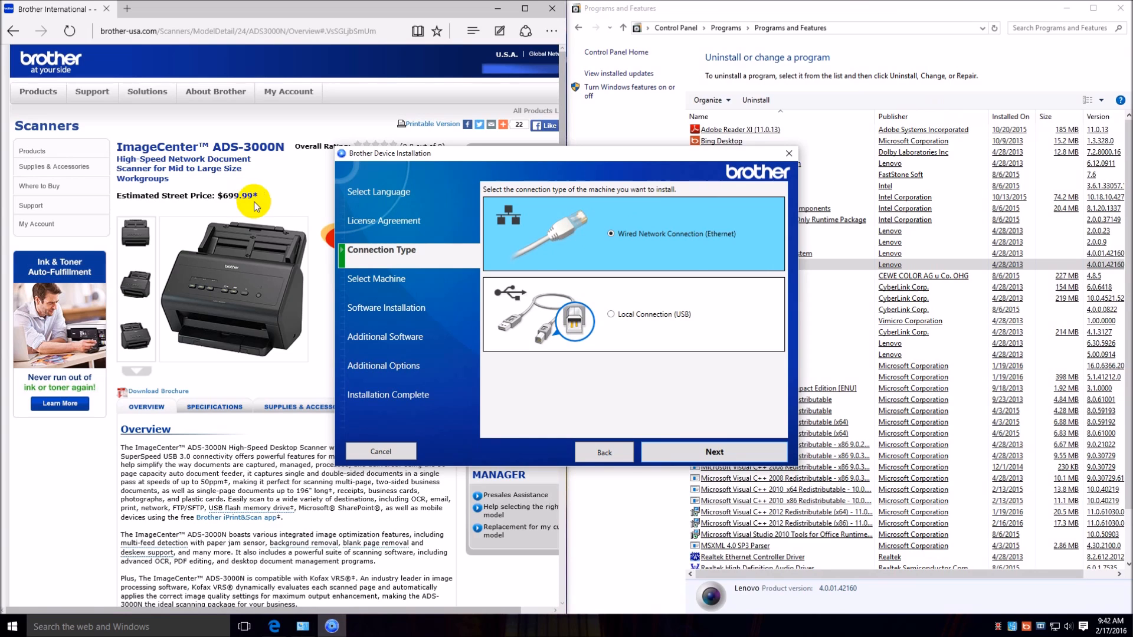
{"action": "left_click", "coordinate": [653, 257]}
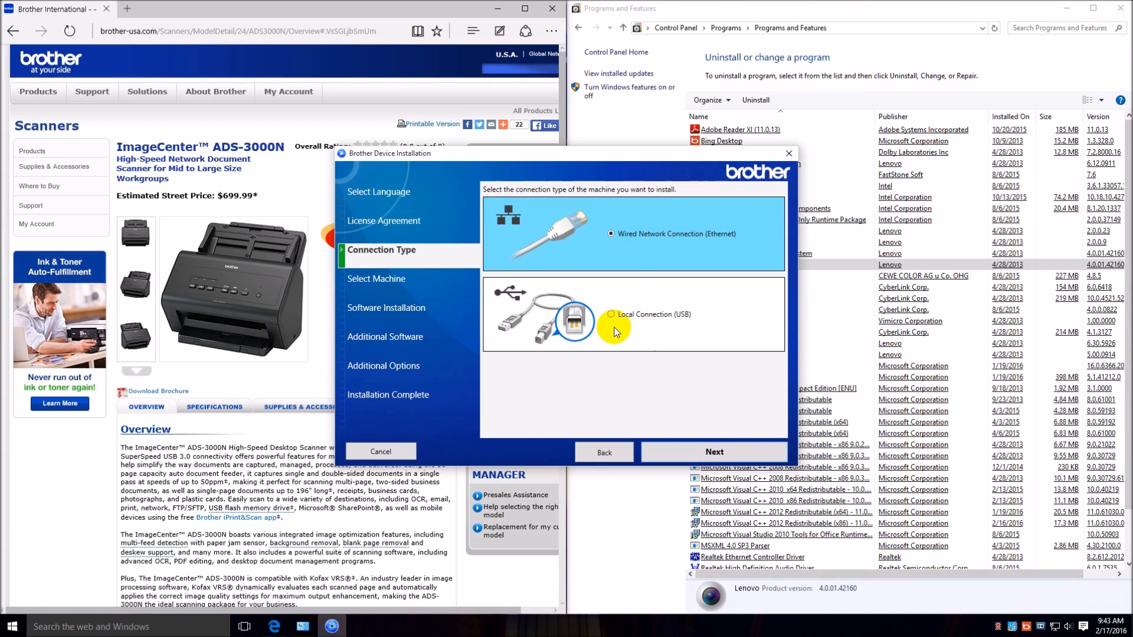
{"action": "left_click", "coordinate": [737, 455]}
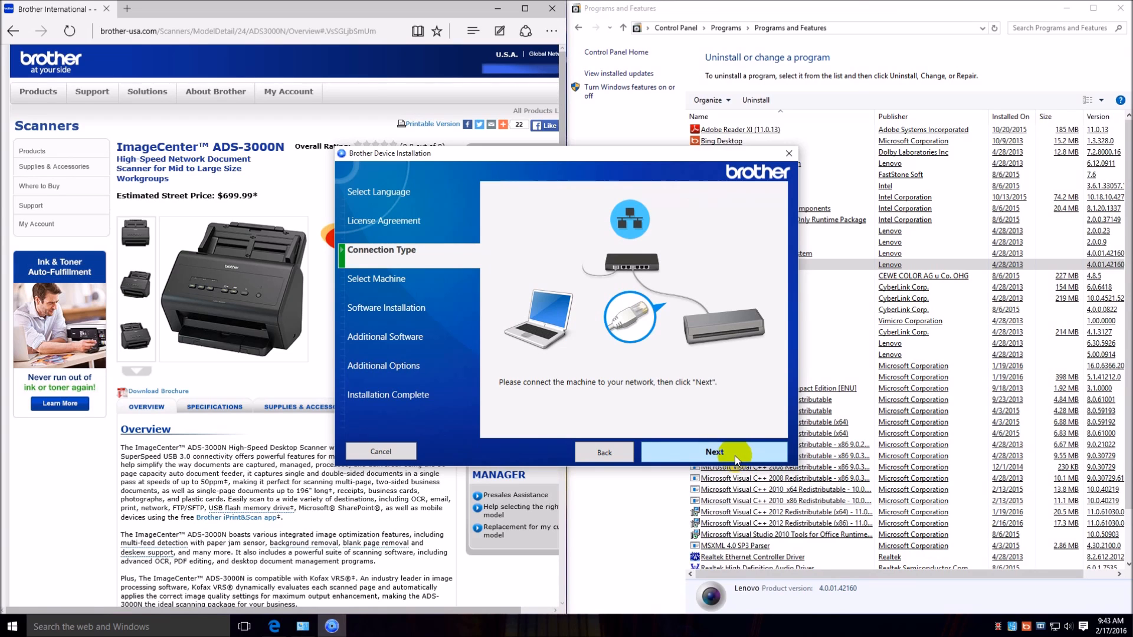
{"action": "left_click", "coordinate": [699, 453]}
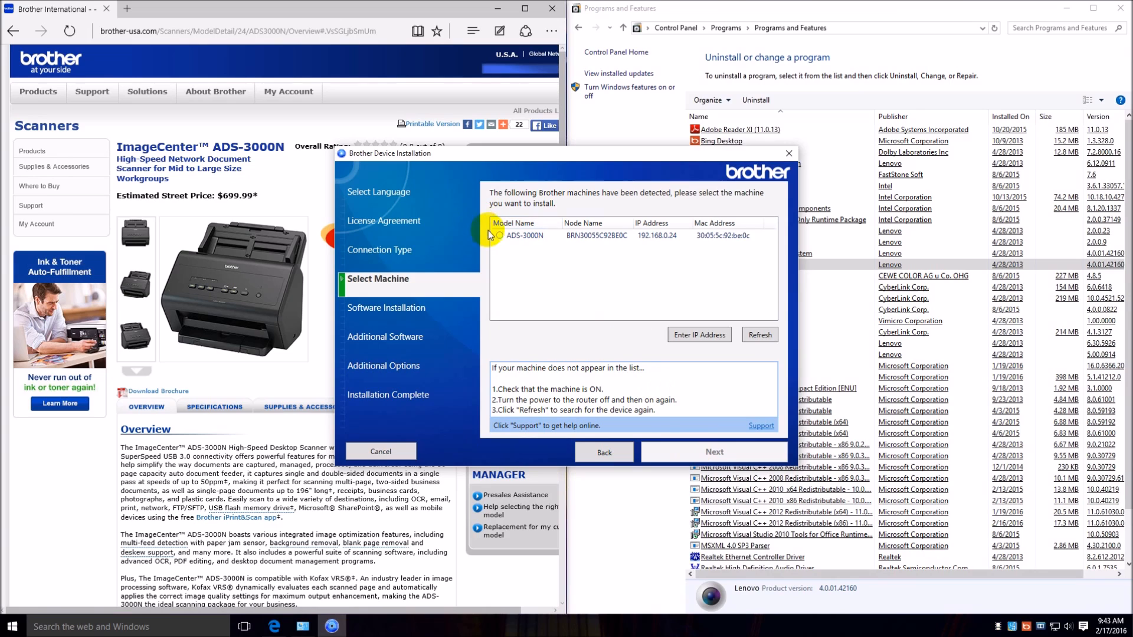
Select the detected ADS-3000N scanner and start its software installation with the Standard (Recommended) type.
{"action": "left_click", "coordinate": [500, 236]}
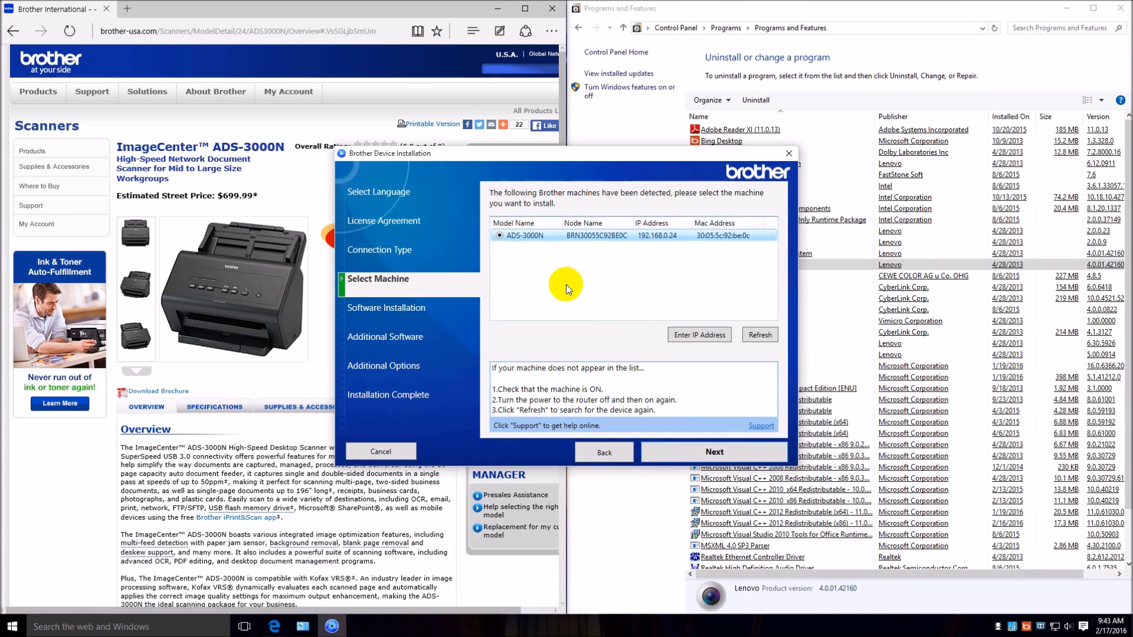
{"action": "left_click", "coordinate": [712, 452]}
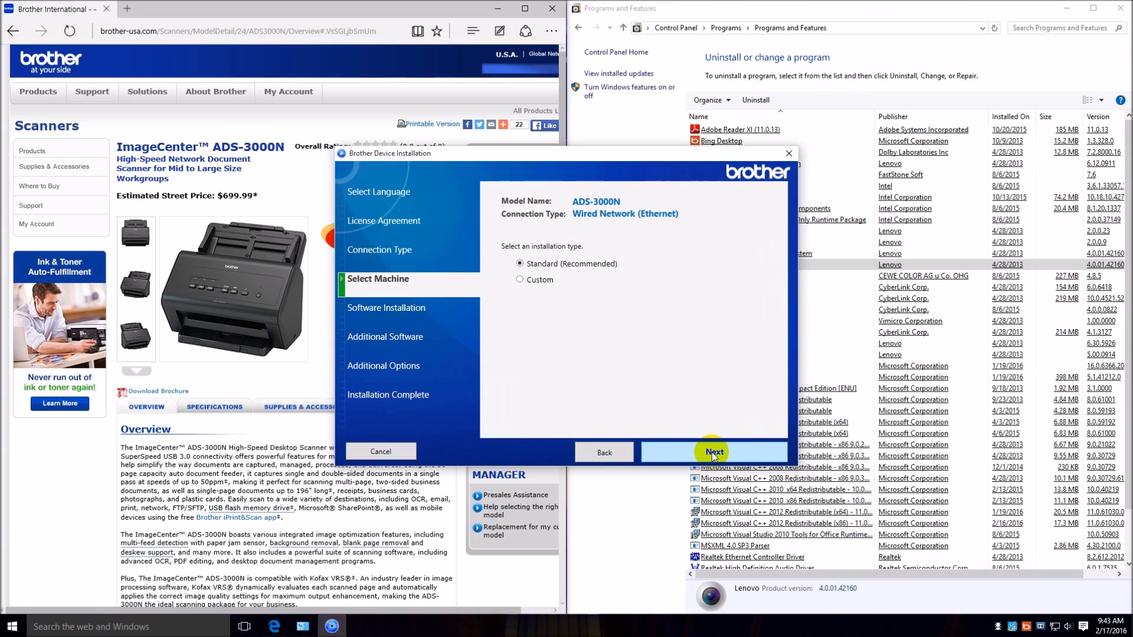
{"action": "left_click", "coordinate": [520, 280]}
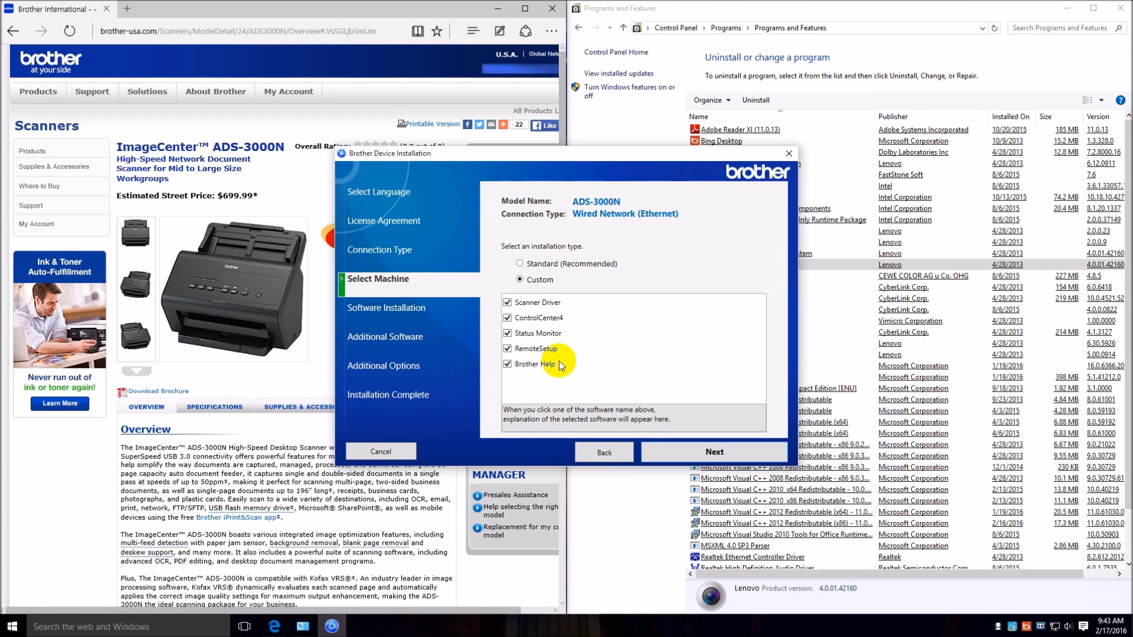
{"action": "left_click", "coordinate": [520, 263]}
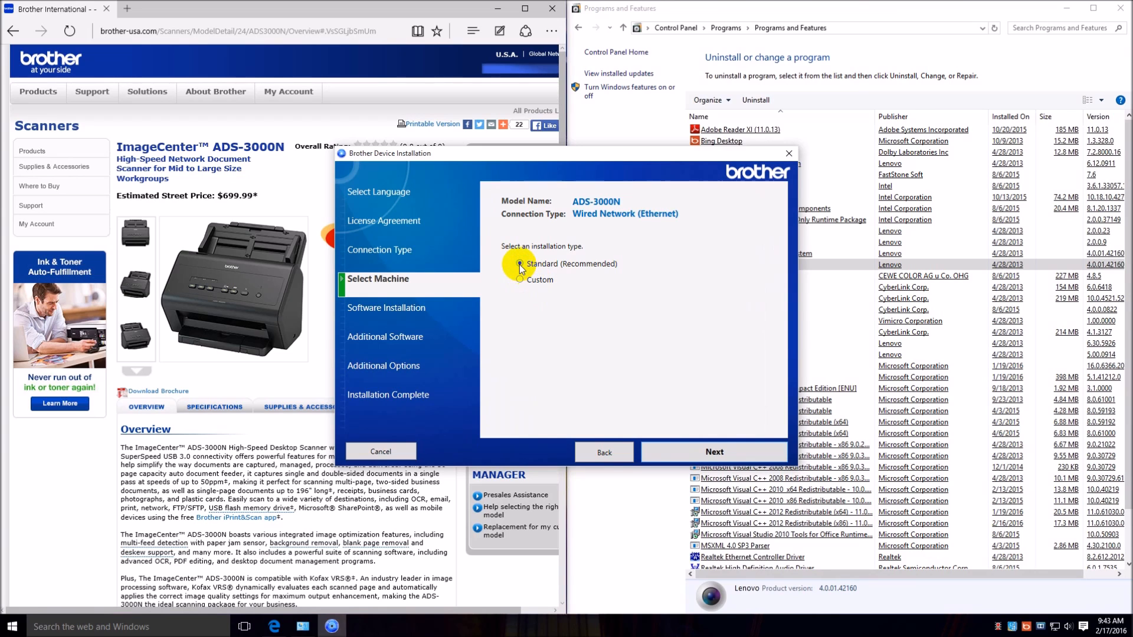
{"action": "left_click", "coordinate": [693, 453]}
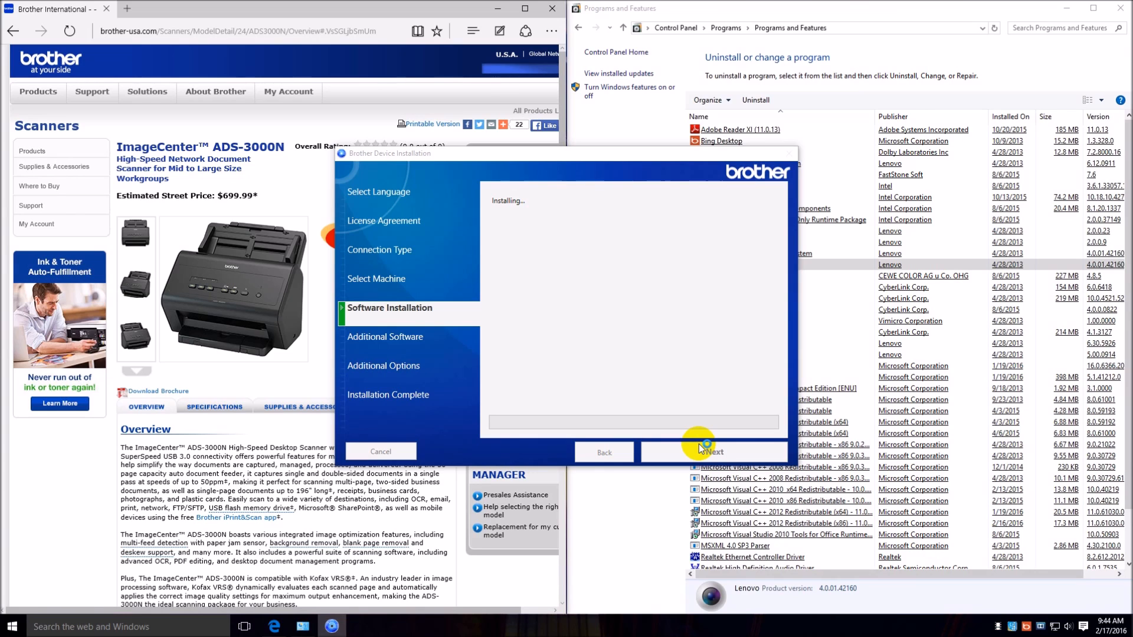
{"action": "left_click", "coordinate": [699, 444]}
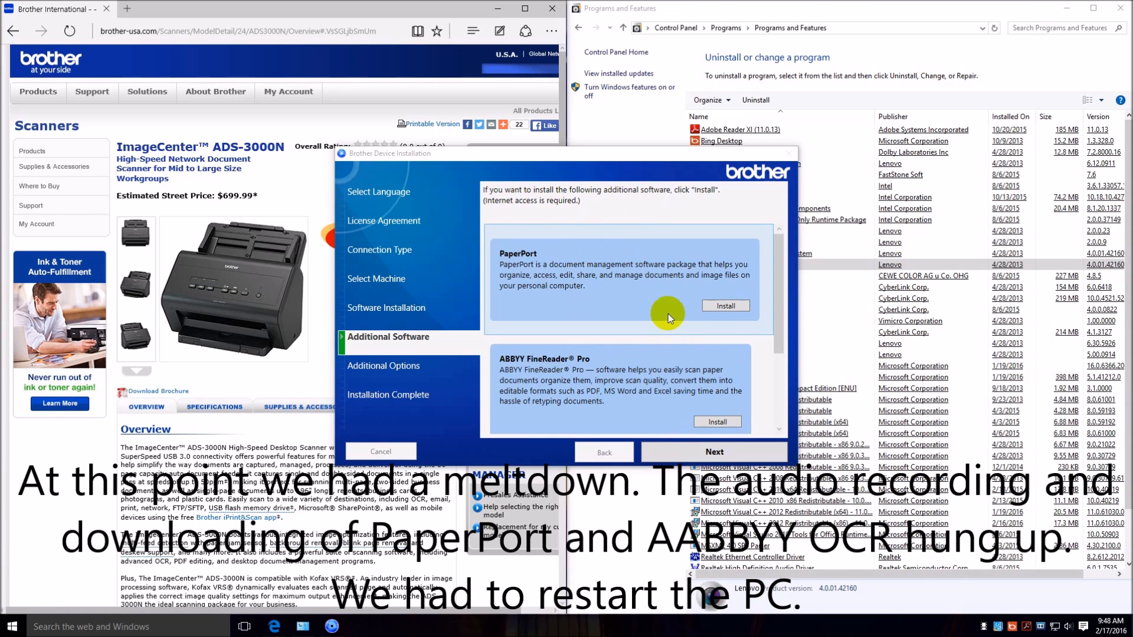
Try to download and install the additional software PaperPort and ABBYY FineReader Pro.
{"action": "left_click", "coordinate": [731, 306]}
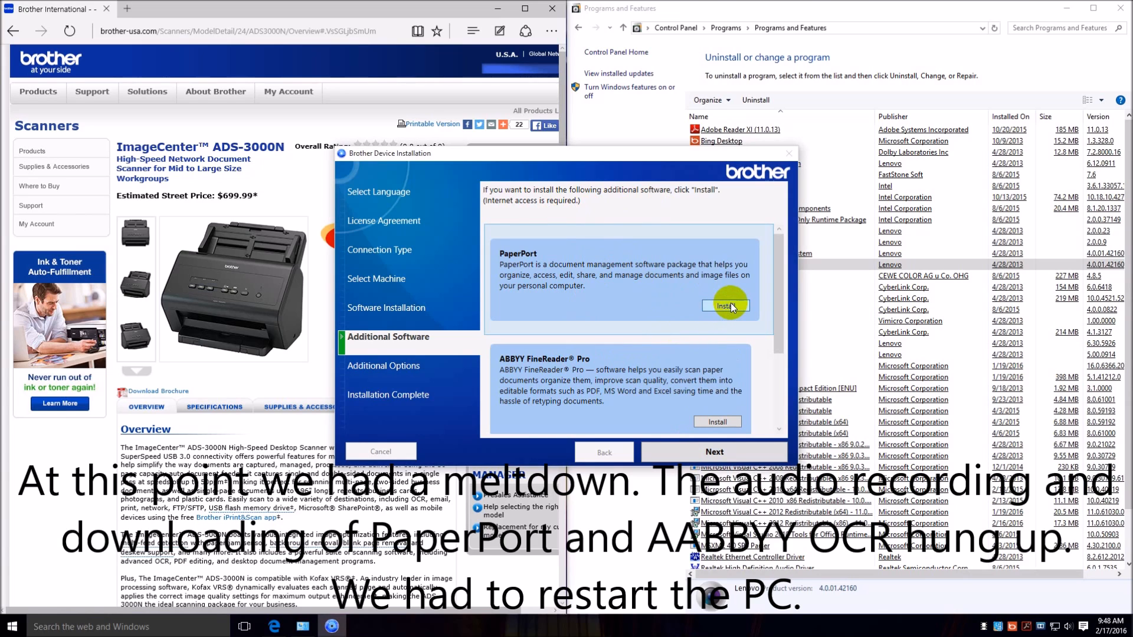
{"action": "left_click", "coordinate": [724, 423]}
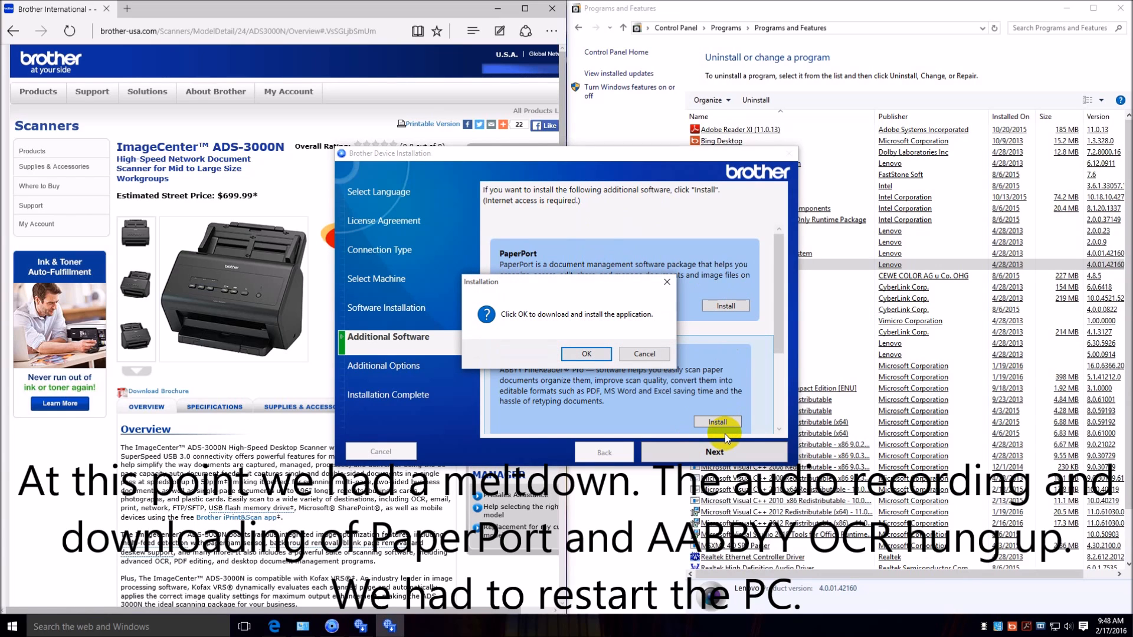
{"action": "left_click", "coordinate": [587, 354]}
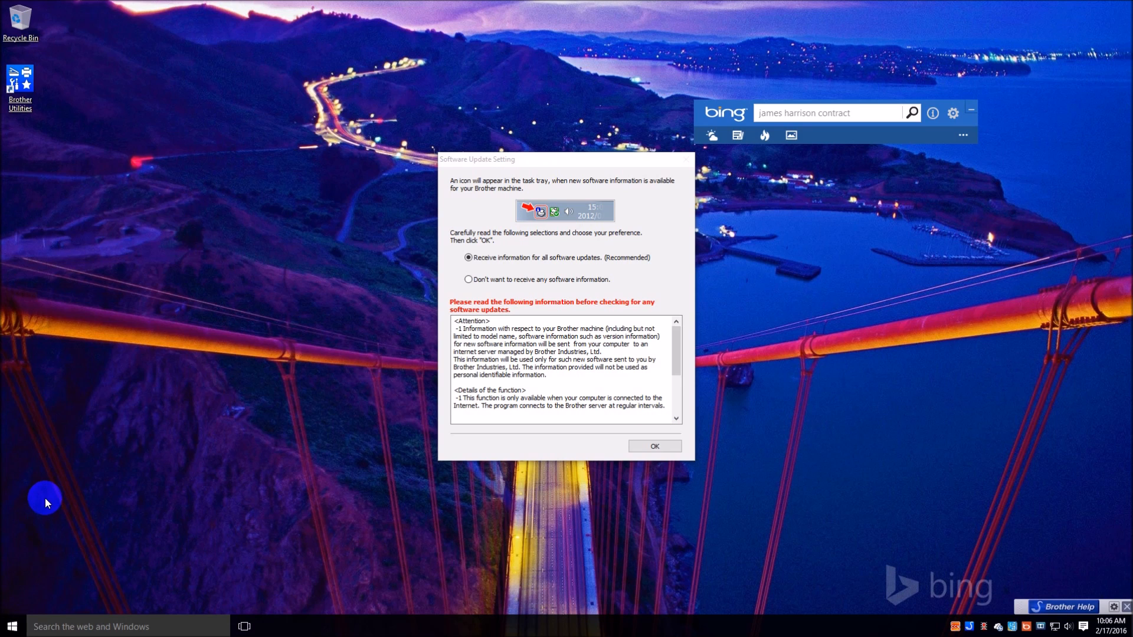
View the screenshot 2016-02-17_095941.png from the Fastone Capture folder in Pictures, then close the image and the folder.
{"action": "key", "text": "super"}
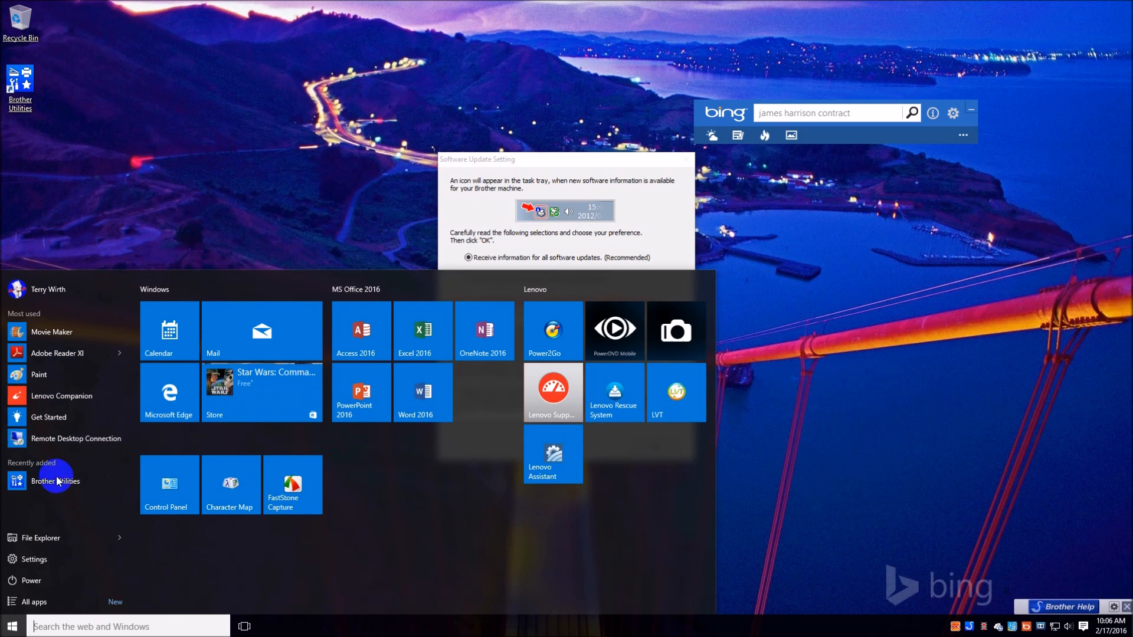
{"action": "left_click", "coordinate": [33, 540]}
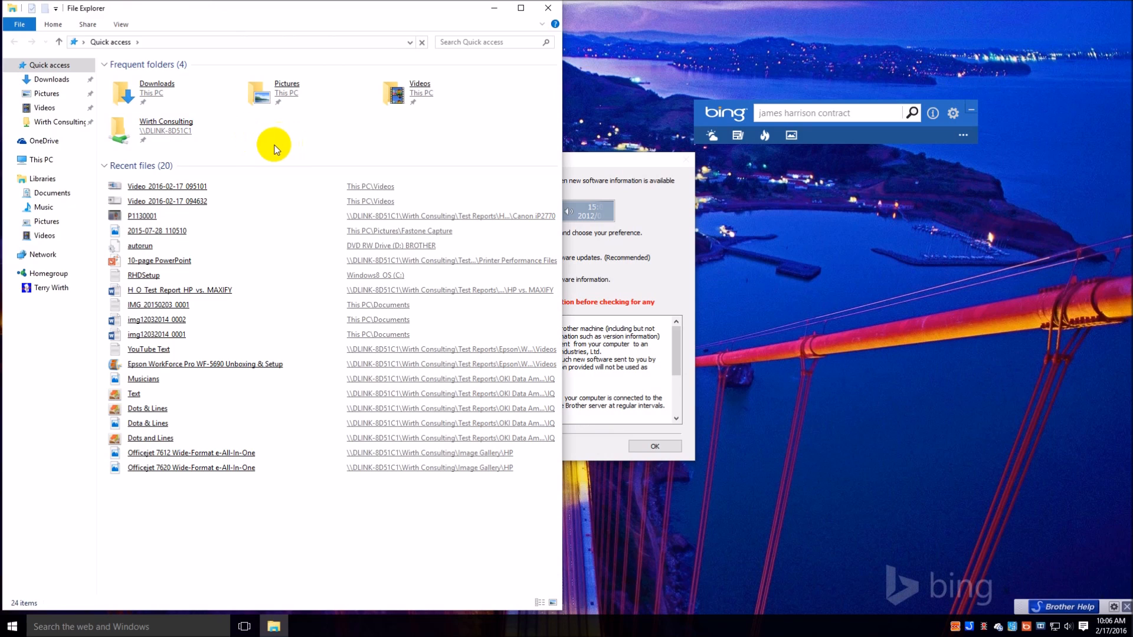
{"action": "left_click", "coordinate": [56, 83]}
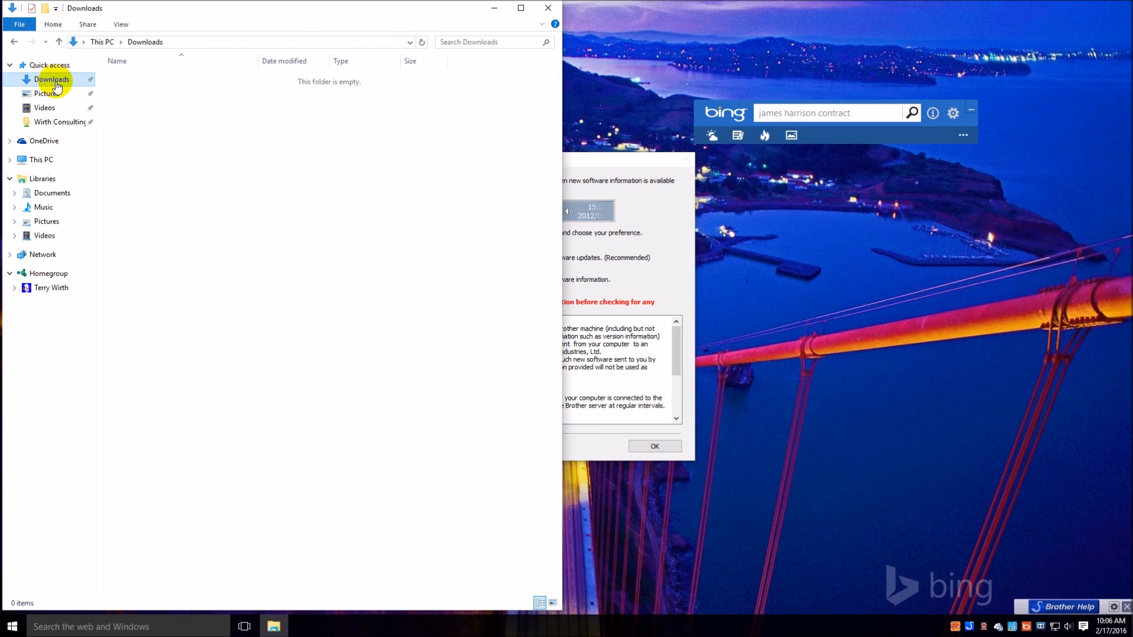
{"action": "left_click", "coordinate": [48, 93]}
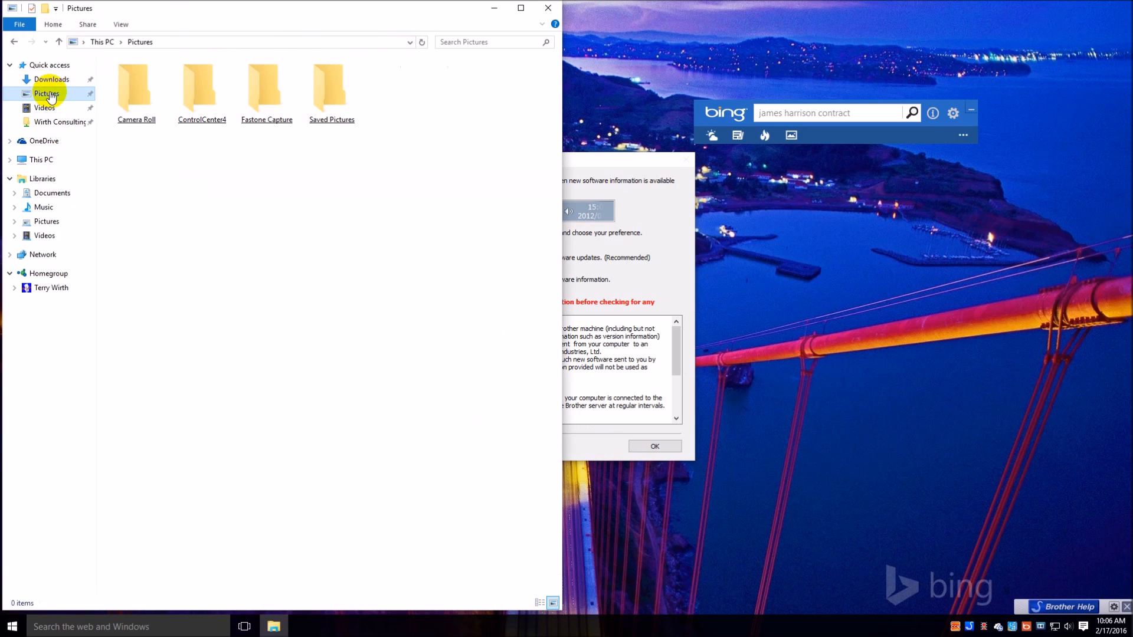
{"action": "double_click", "coordinate": [270, 94]}
{"action": "key", "text": "Return"}
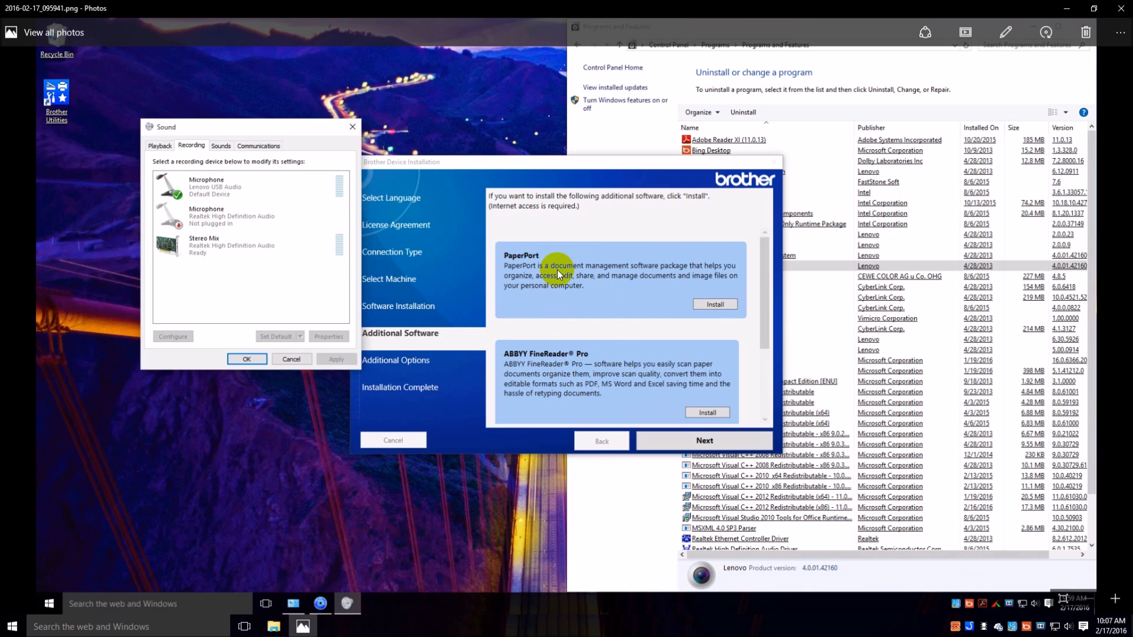
{"action": "left_click", "coordinate": [1117, 9]}
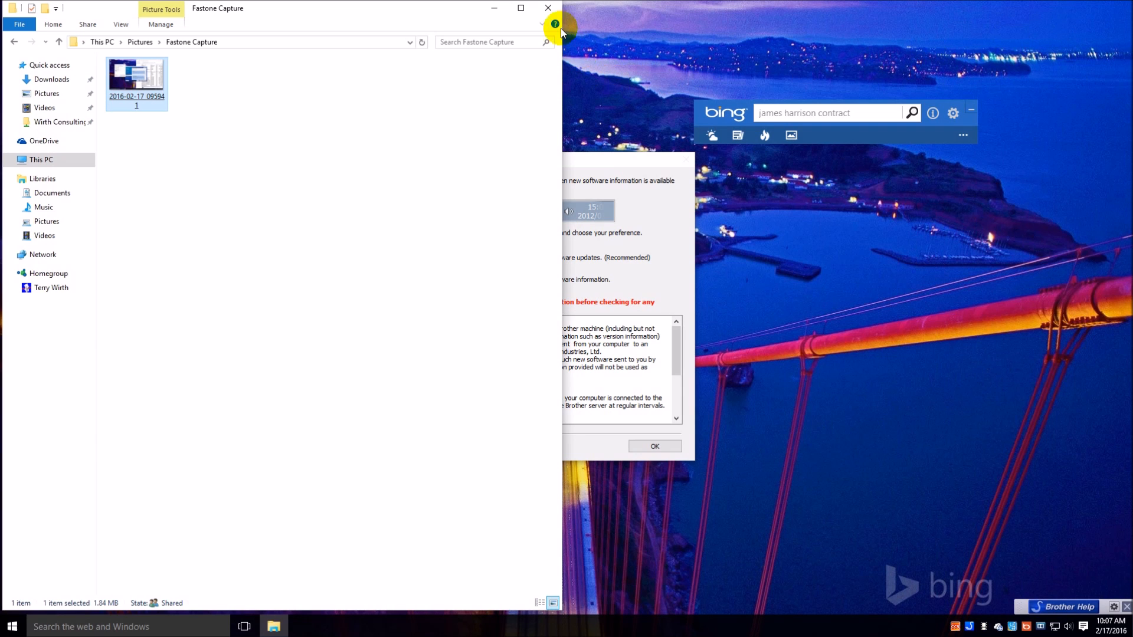
{"action": "left_click", "coordinate": [549, 8]}
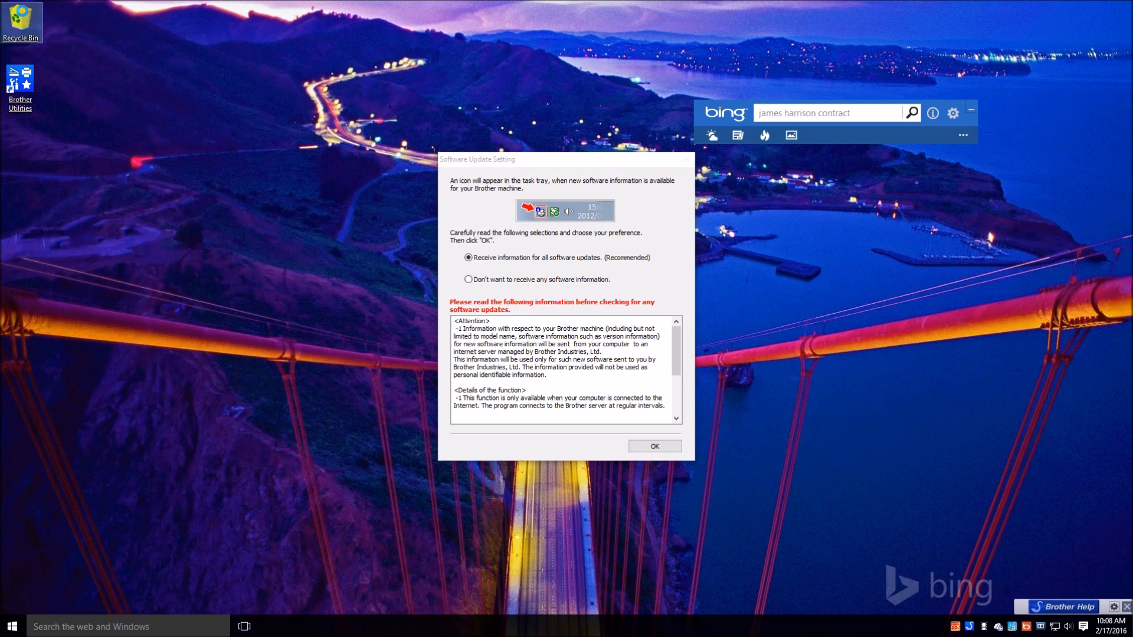
Empty the Recycle Bin and permanently delete its items.
{"action": "right_click", "coordinate": [24, 13]}
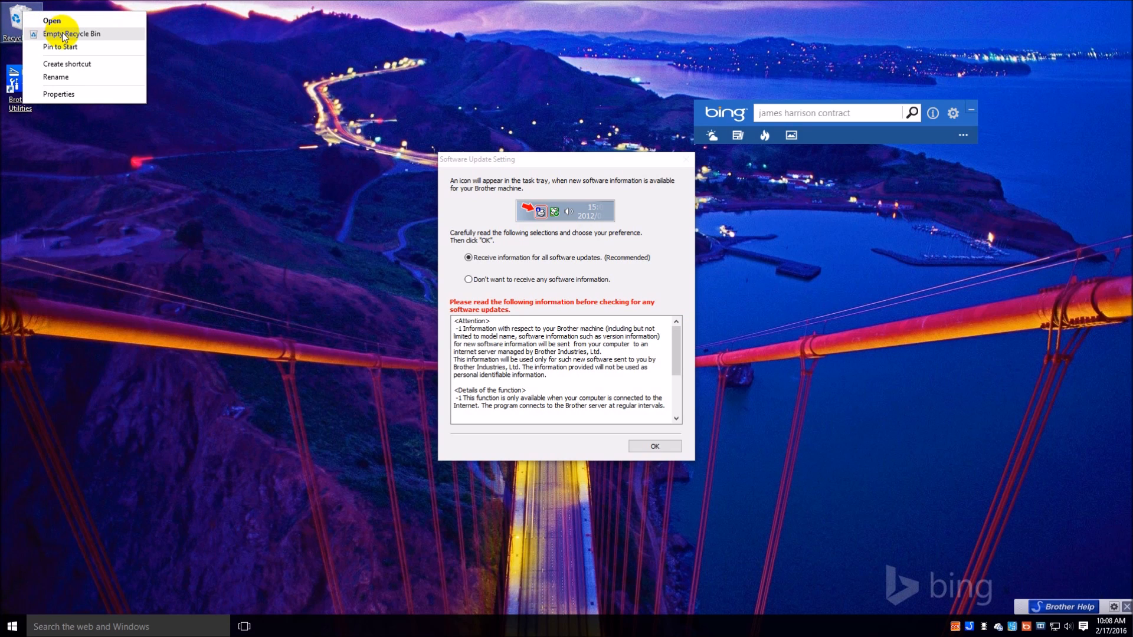
{"action": "left_click", "coordinate": [63, 34]}
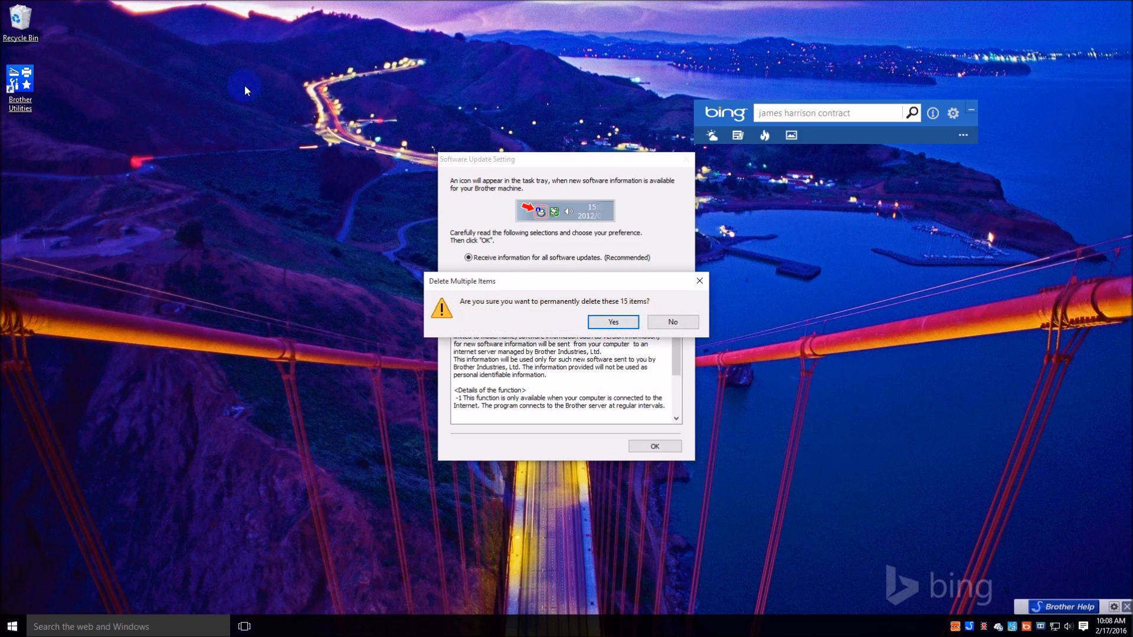
{"action": "left_click", "coordinate": [597, 321]}
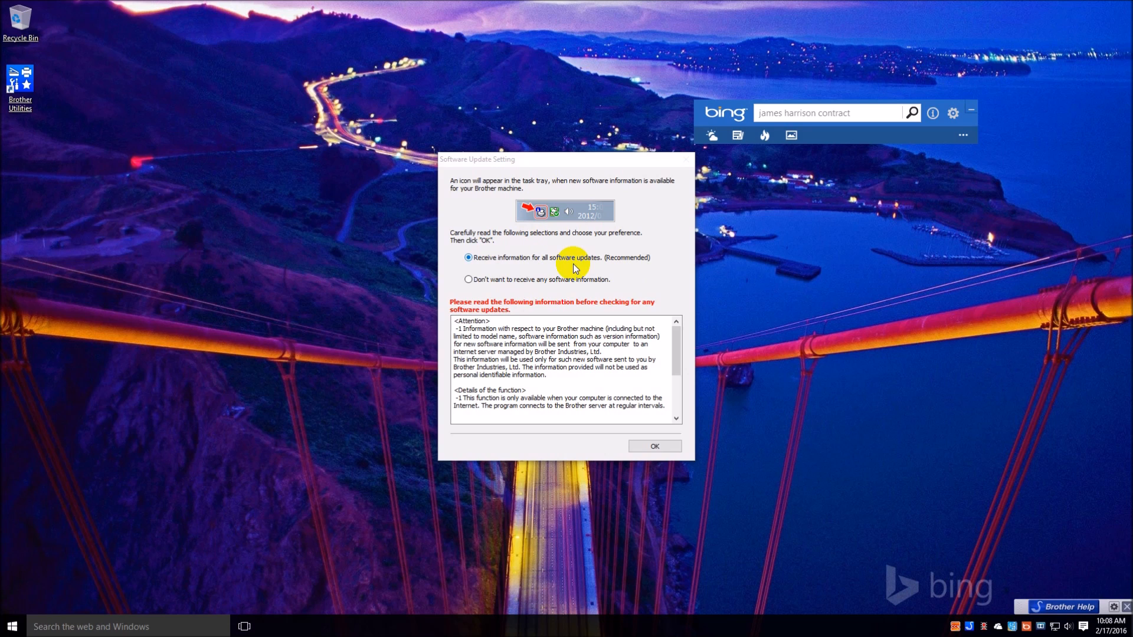
Set the Brother software update preference to not receive any software information and apply it.
{"action": "left_click", "coordinate": [469, 280]}
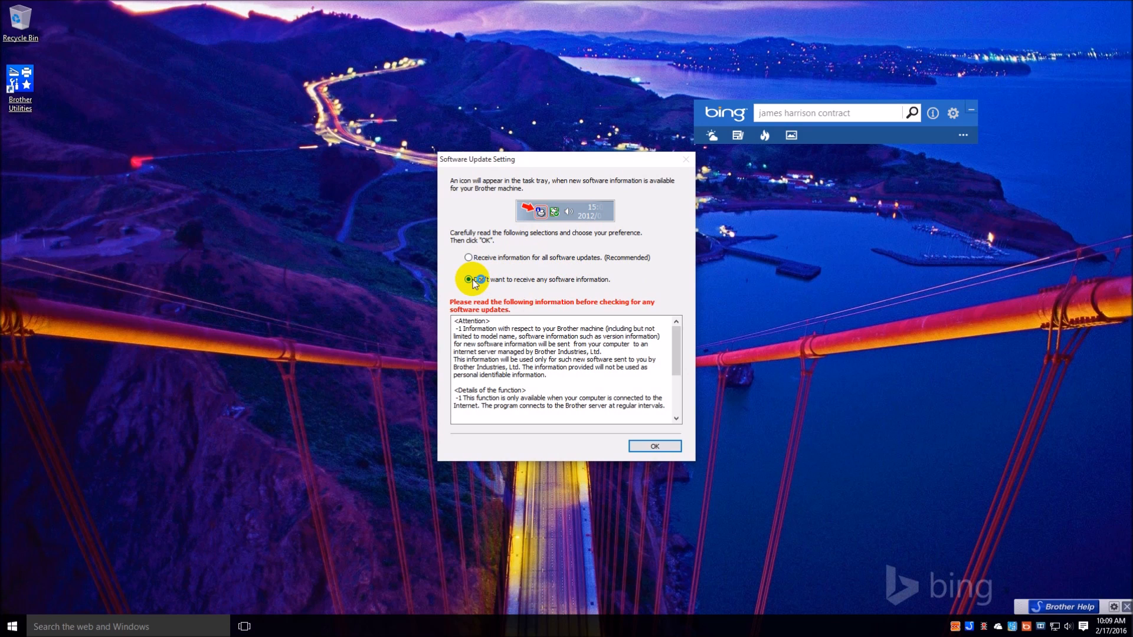
{"action": "left_click", "coordinate": [663, 452]}
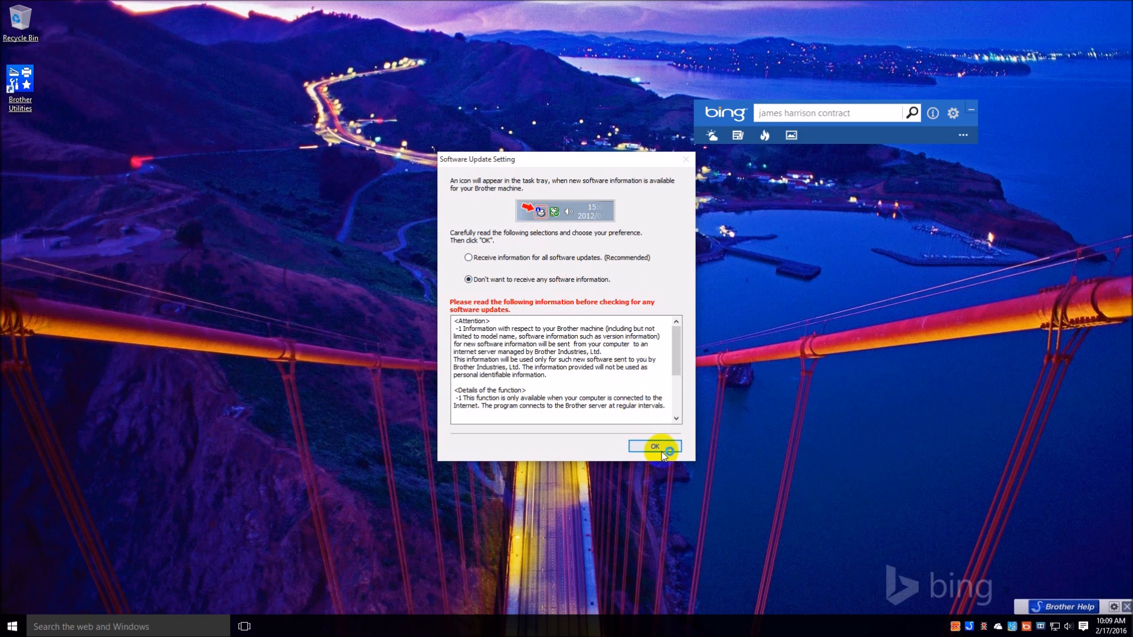
{"action": "left_click", "coordinate": [664, 449]}
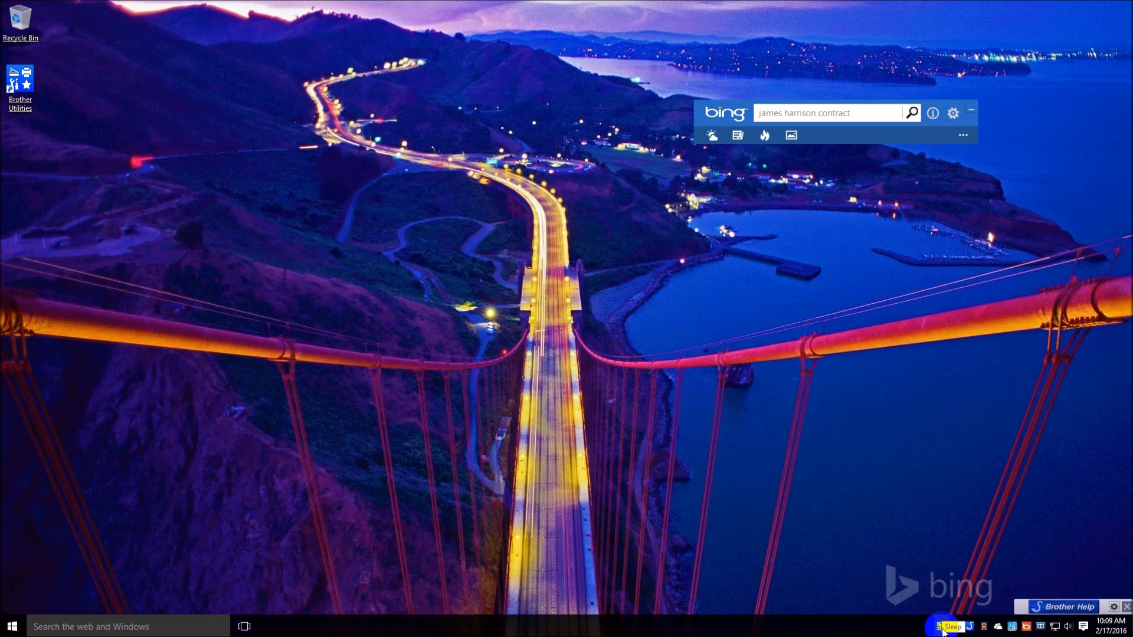
Open the Brother Status Monitor to check the status of the ADS-3000N.
{"action": "double_click", "coordinate": [941, 629]}
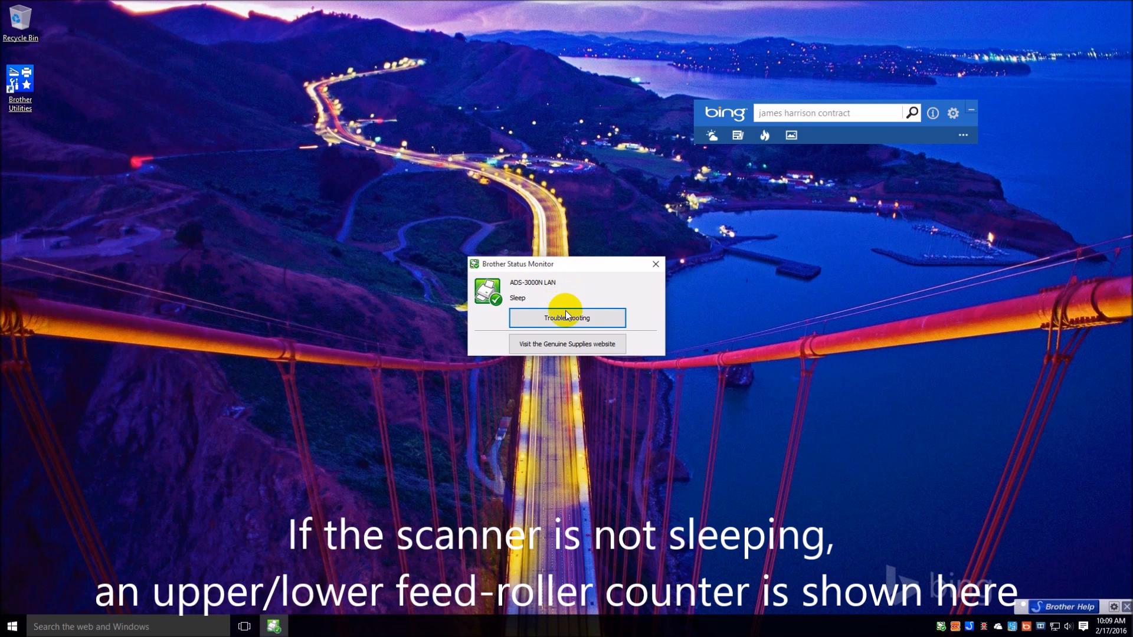
Visit the Genuine Supplies website from the Status Monitor and arrange Control Panel side by side with the browser.
{"action": "left_click", "coordinate": [577, 346]}
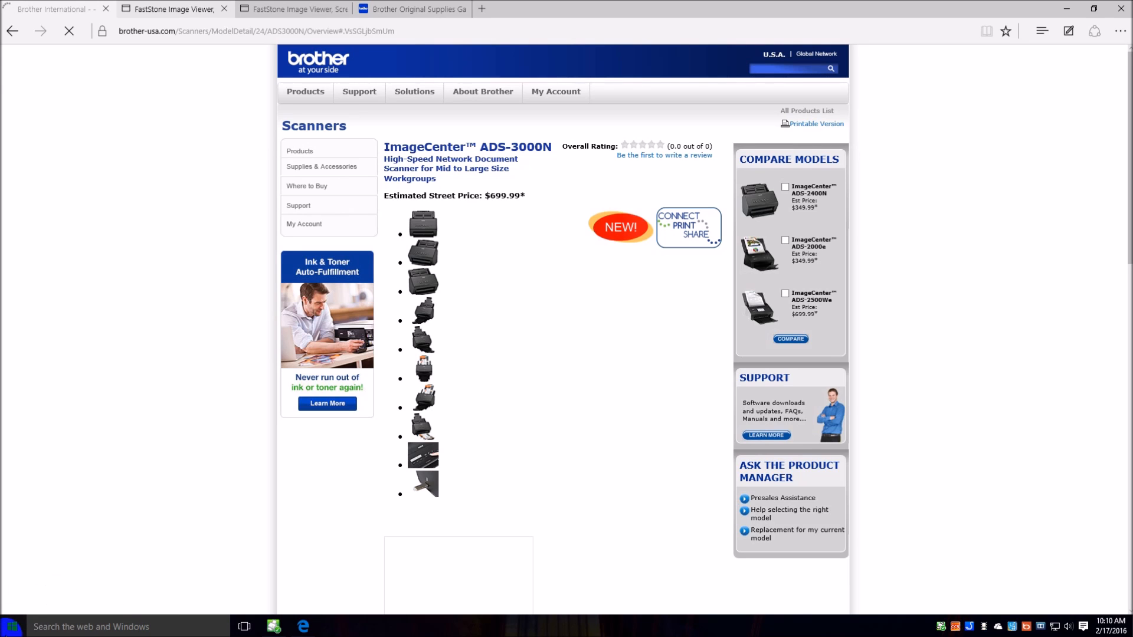
{"action": "left_click", "coordinate": [12, 627]}
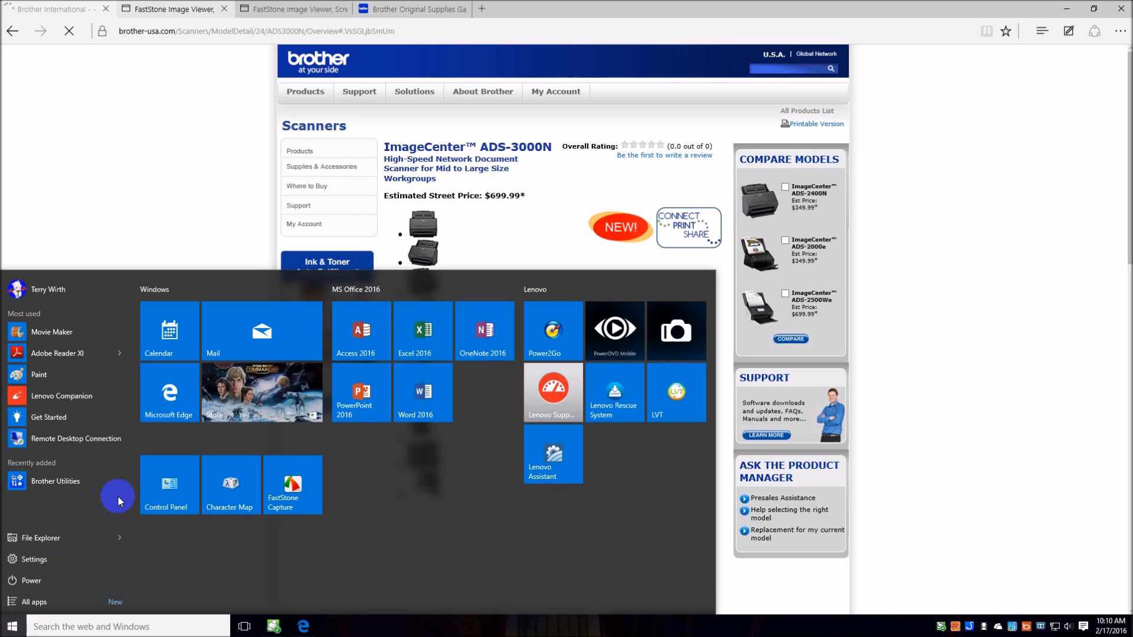
{"action": "left_click", "coordinate": [187, 494]}
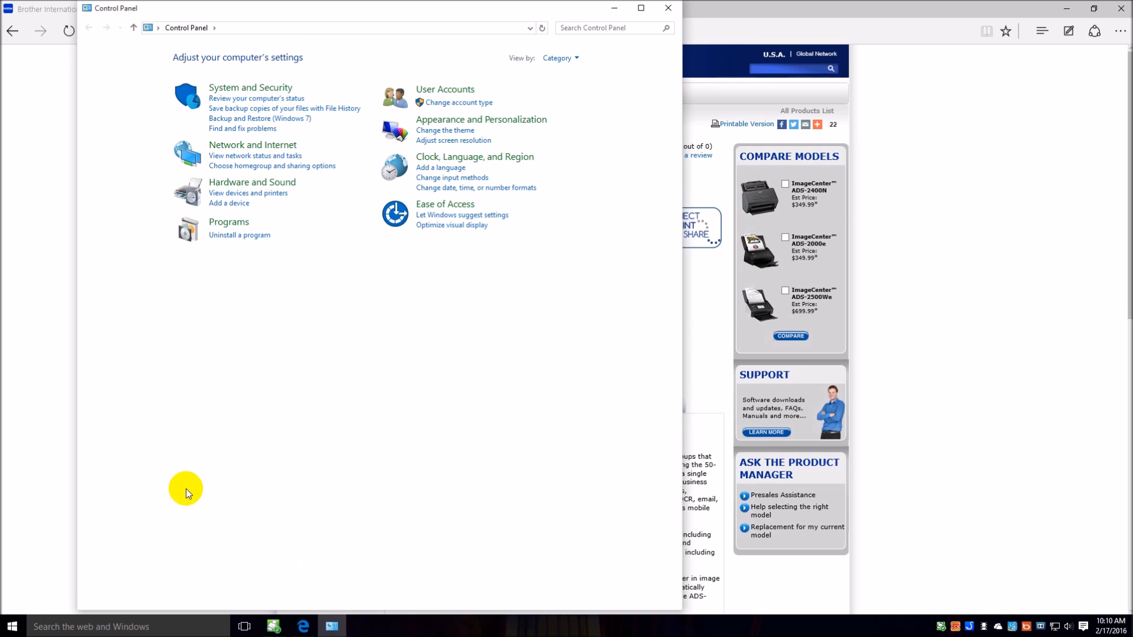
{"action": "key", "text": "super+Right"}
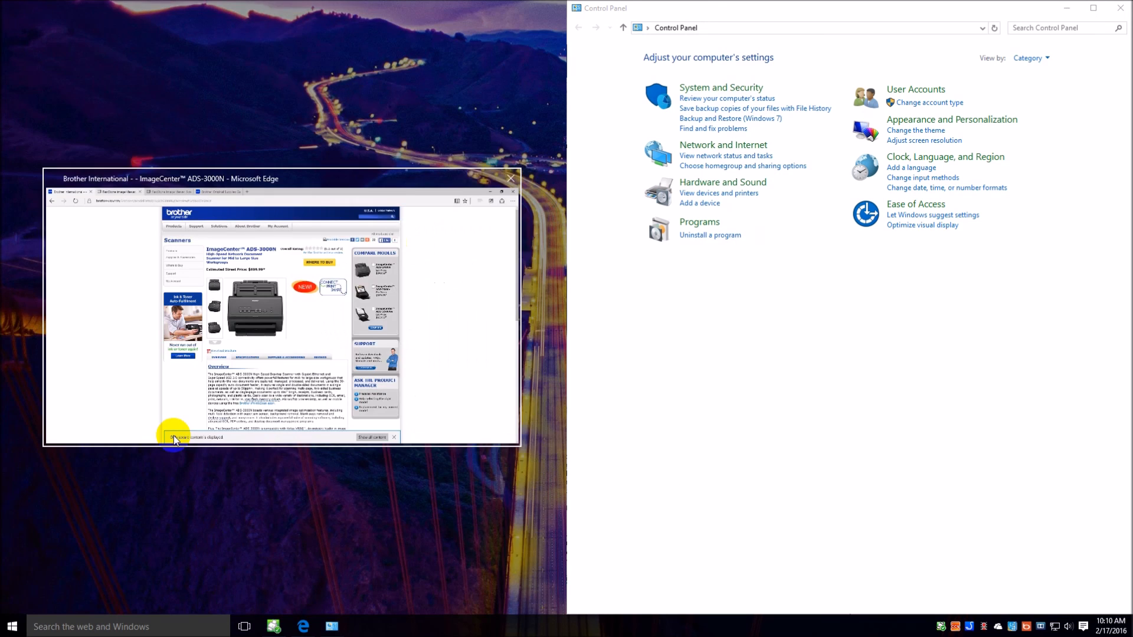
{"action": "left_click", "coordinate": [173, 436]}
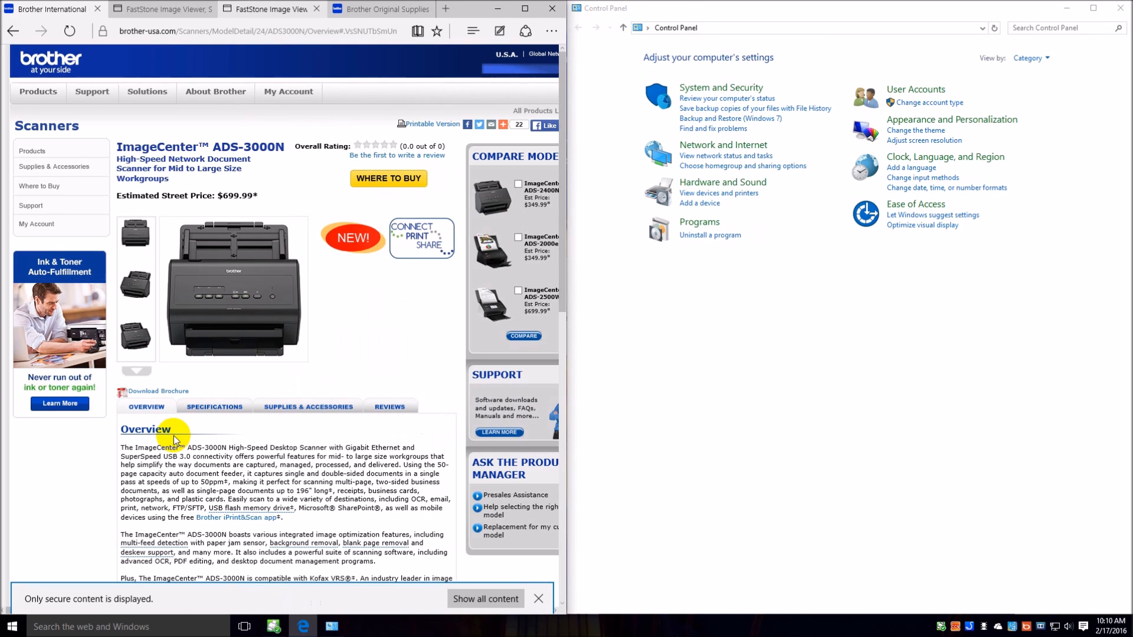
Close the Brother Original Supplies Gateway and both FastStone pages, and show the ADS-3000N's supplies and accessories.
{"action": "left_click", "coordinate": [359, 9]}
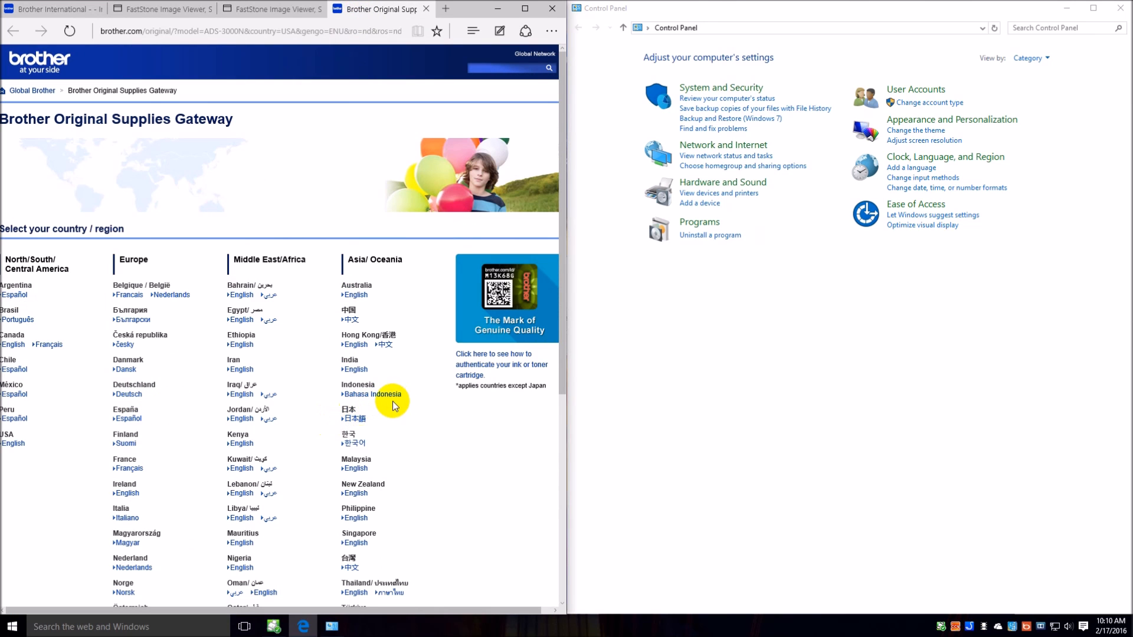
{"action": "scroll", "coordinate": [392, 403], "scroll_direction": "down", "scroll_amount": 3}
{"action": "scroll", "coordinate": [418, 392], "scroll_direction": "up", "scroll_amount": 3}
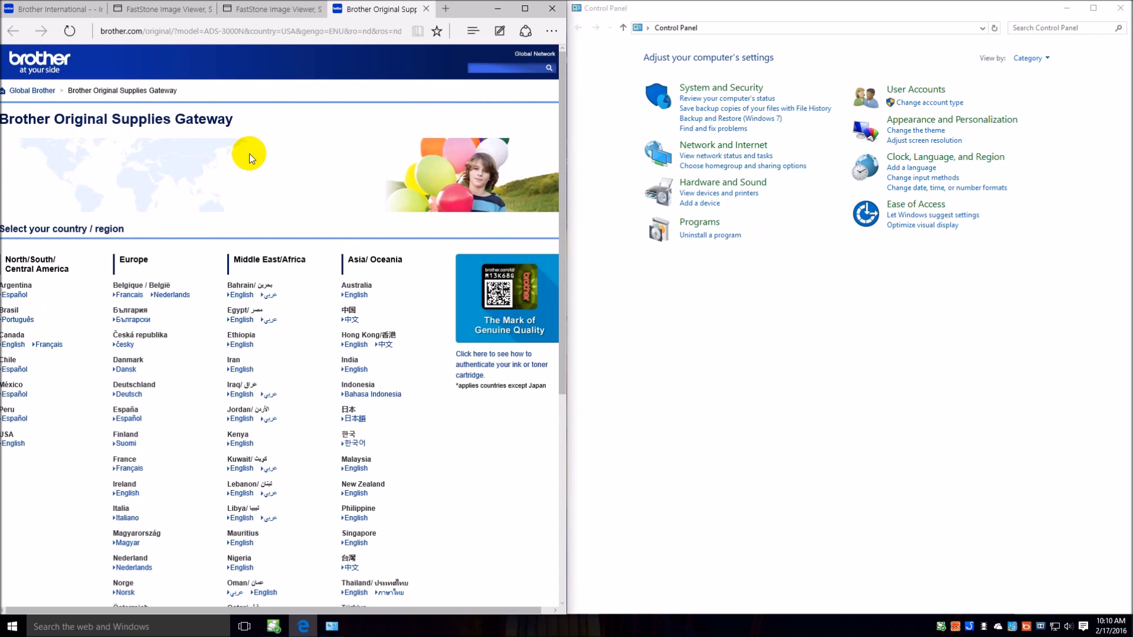
{"action": "left_click", "coordinate": [425, 9]}
{"action": "left_click", "coordinate": [343, 9]}
{"action": "left_click", "coordinate": [225, 9]}
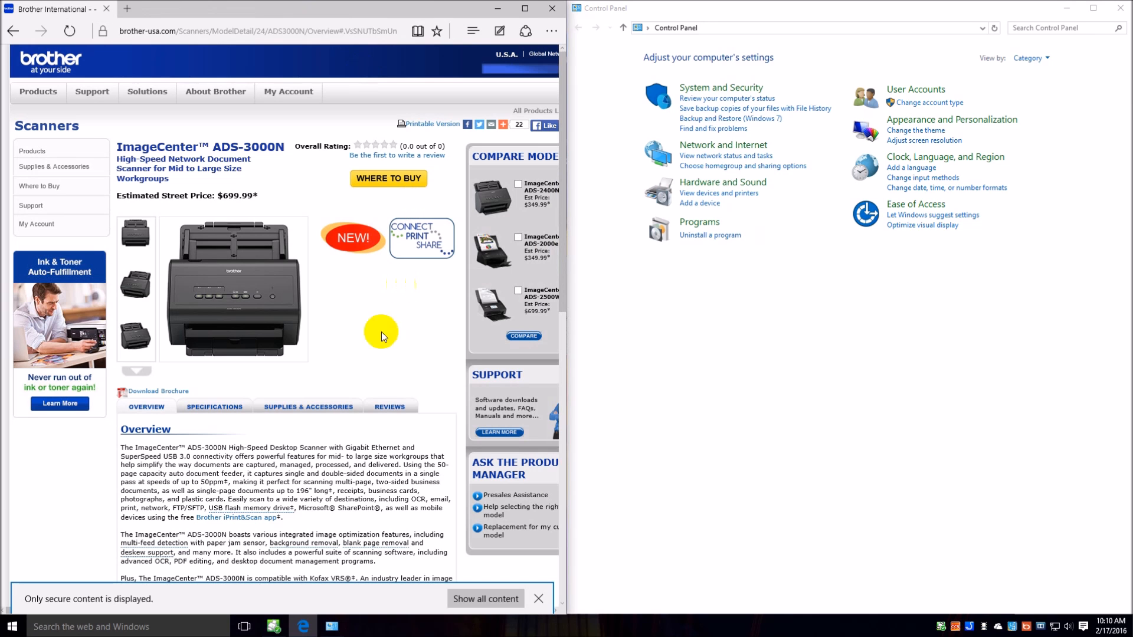
{"action": "left_click", "coordinate": [342, 411]}
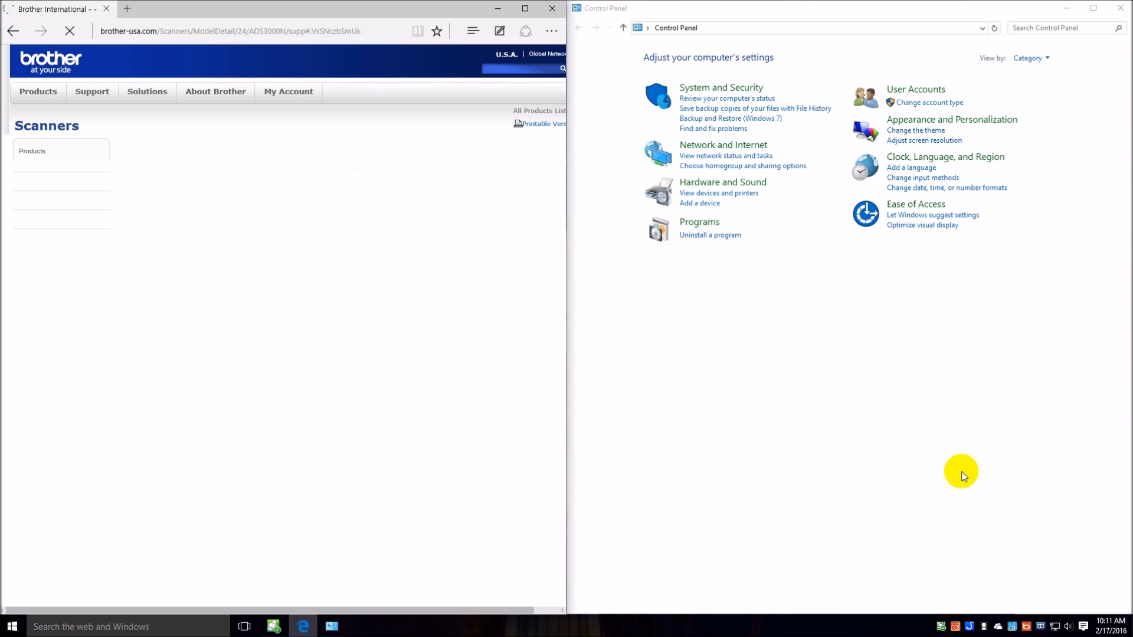
Open Programs and Features and look through the list of installed programs.
{"action": "left_click", "coordinate": [720, 236]}
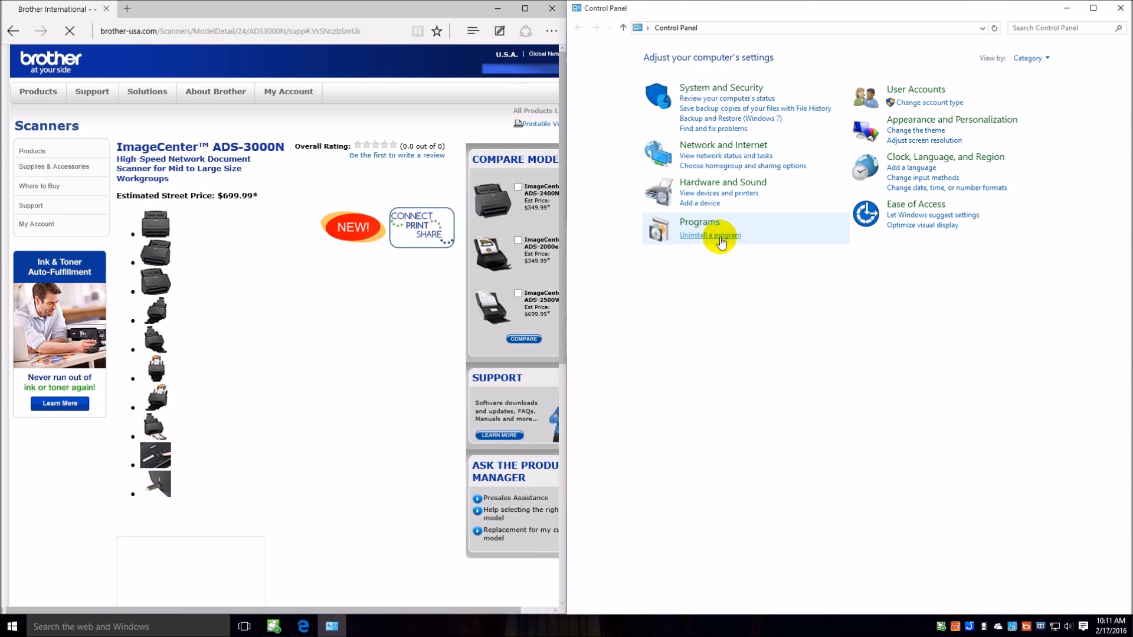
{"action": "left_click", "coordinate": [720, 236]}
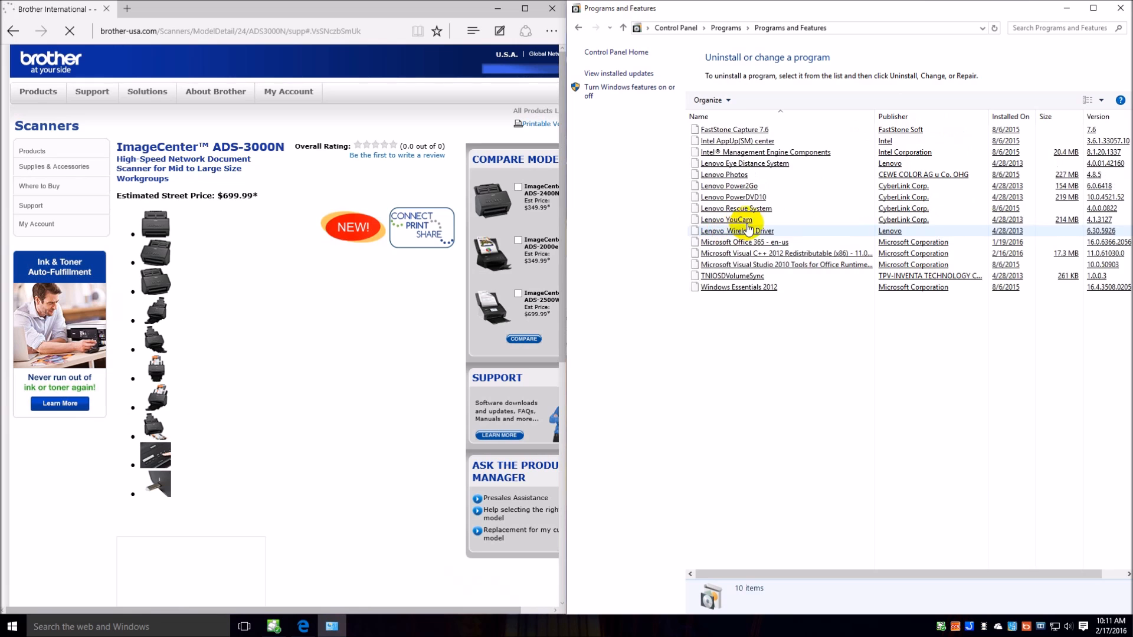
{"action": "left_click", "coordinate": [833, 355]}
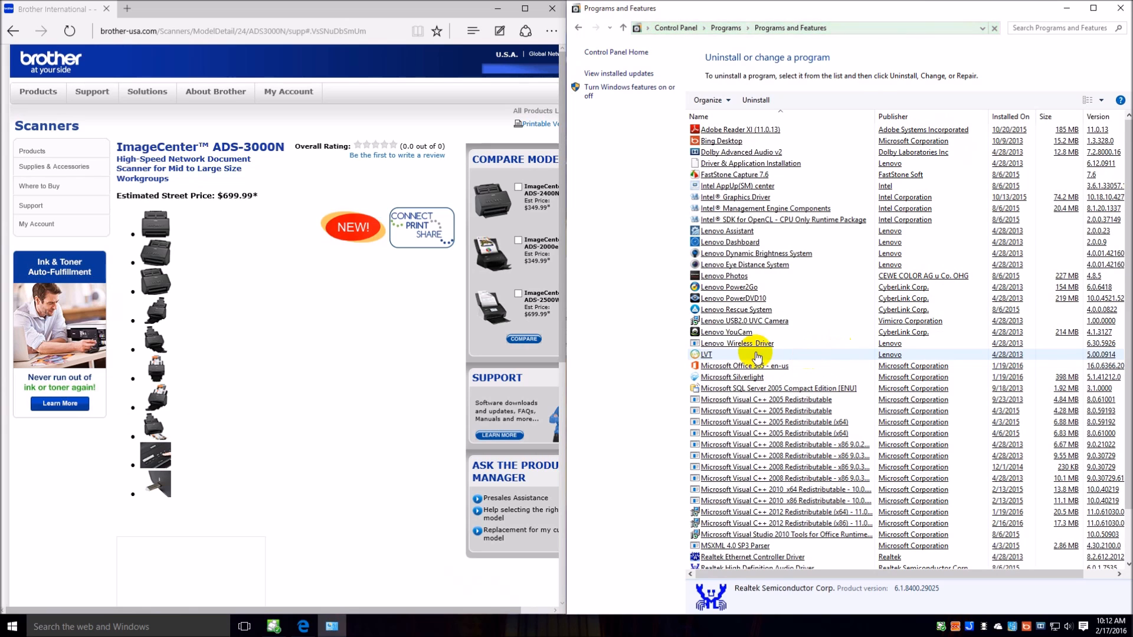
{"action": "left_click", "coordinate": [761, 343]}
{"action": "scroll", "coordinate": [760, 344], "scroll_direction": "down", "scroll_amount": 2}
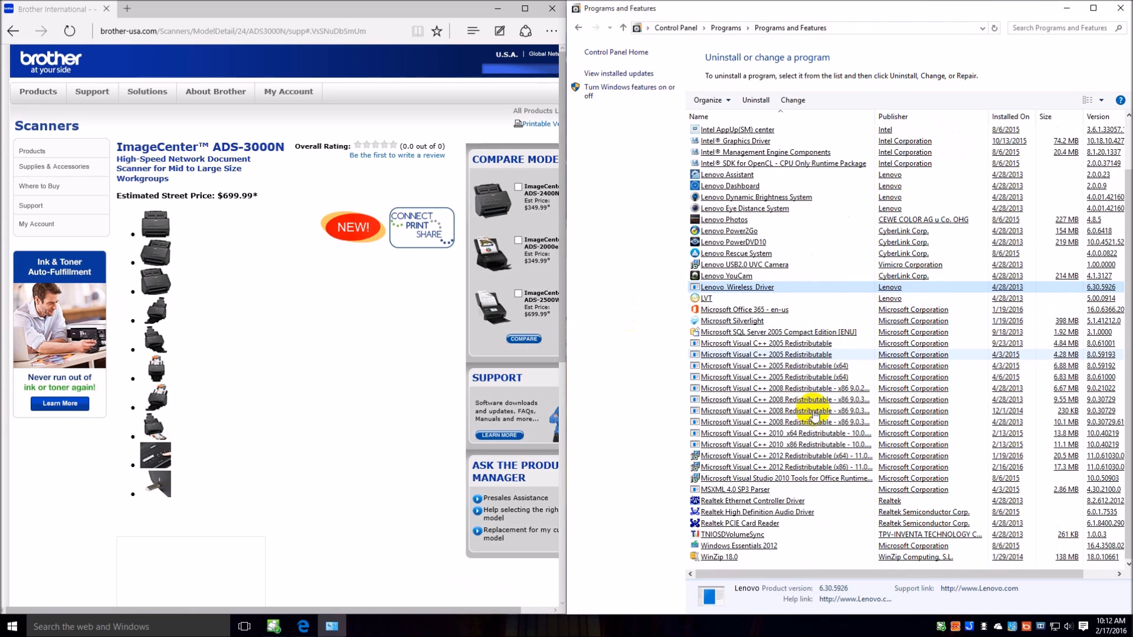
{"action": "scroll", "coordinate": [785, 519], "scroll_direction": "up", "scroll_amount": 2}
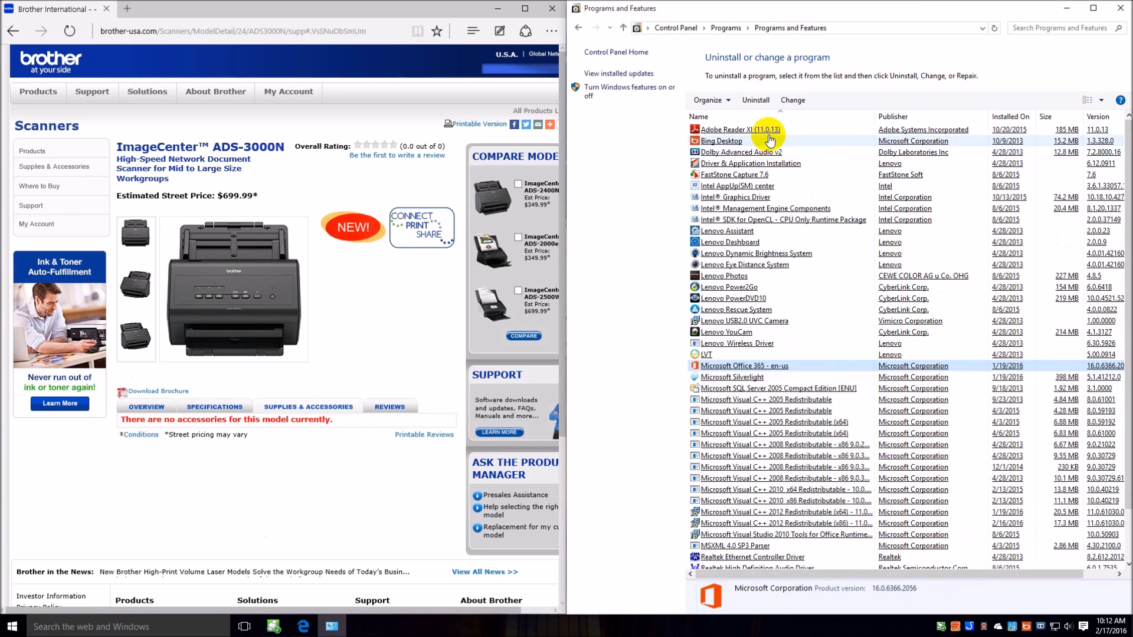
{"action": "left_click", "coordinate": [775, 130]}
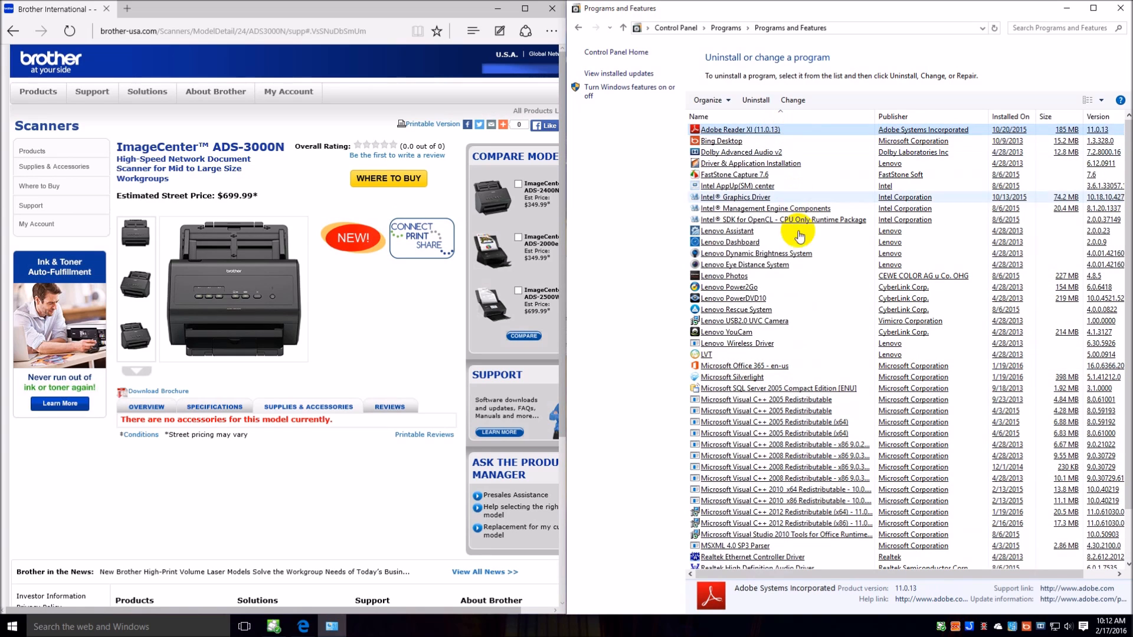
{"action": "left_click", "coordinate": [798, 356]}
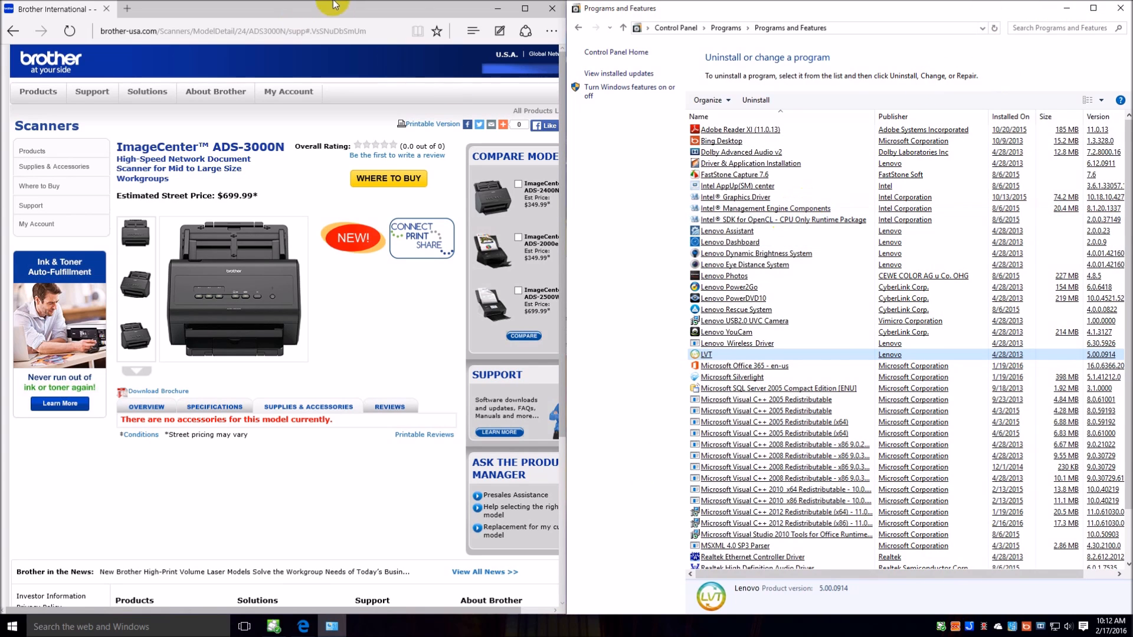
Review and accept the Brother Help startup settings for the ADS-3000N LAN, and dismiss the Brother Help desktop button.
{"action": "left_click", "coordinate": [336, 630]}
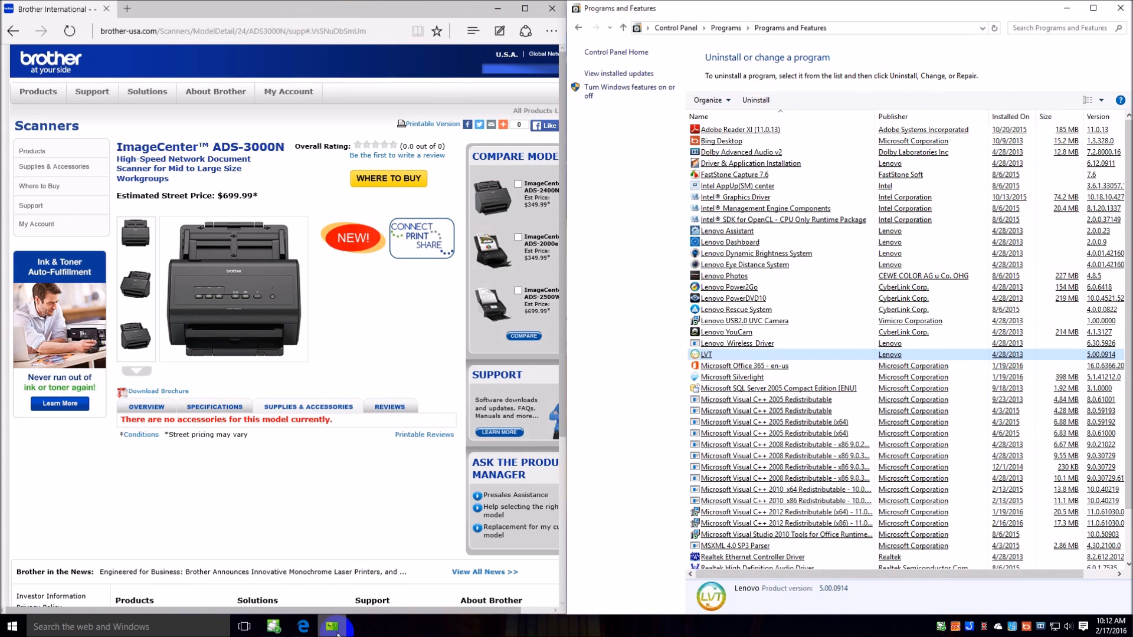
{"action": "left_click", "coordinate": [970, 630]}
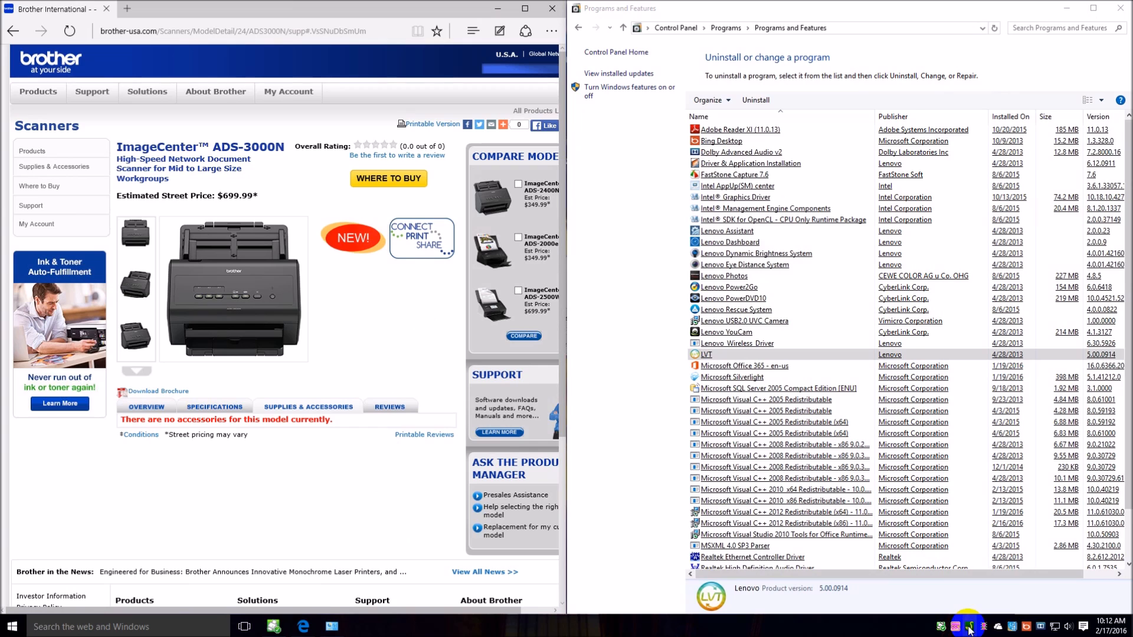
{"action": "right_click", "coordinate": [969, 631]}
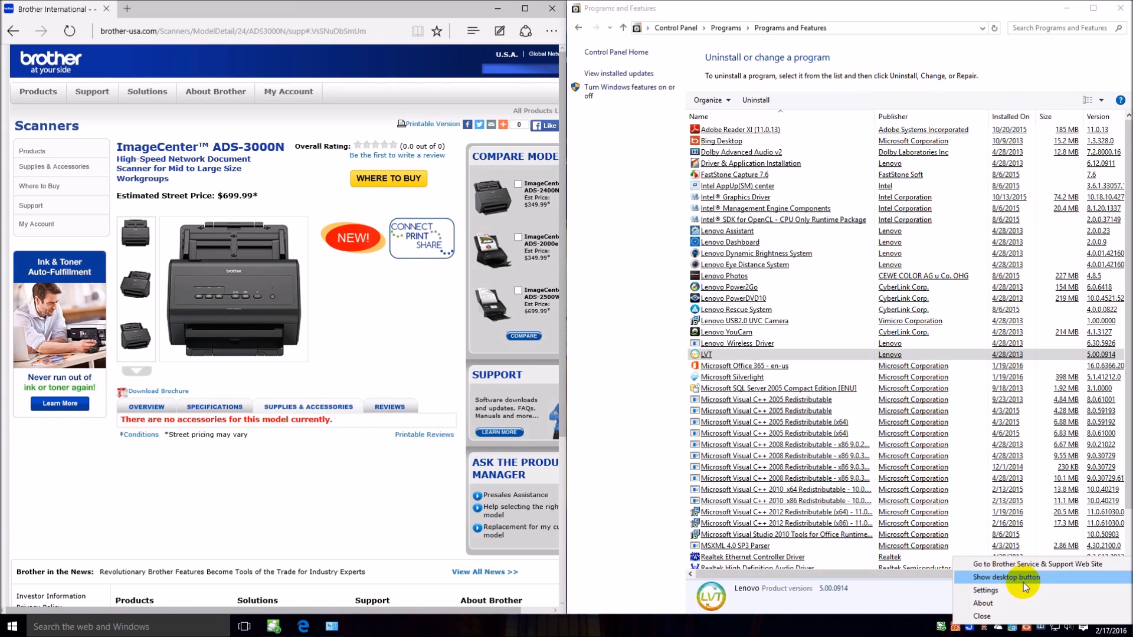
{"action": "left_click", "coordinate": [1019, 593]}
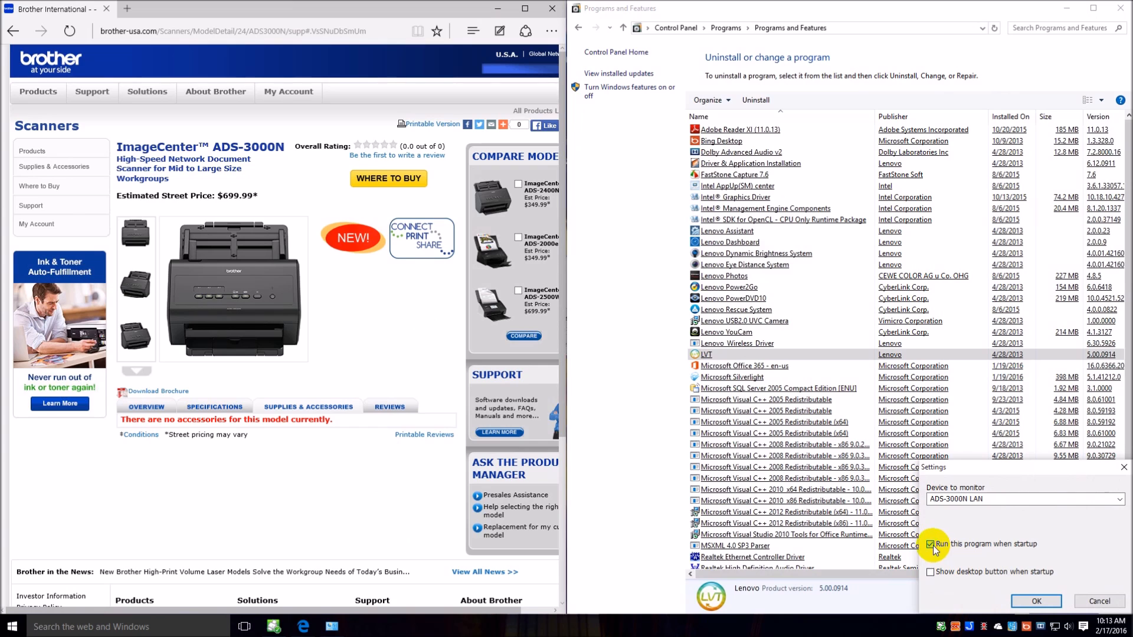
{"action": "left_click", "coordinate": [1034, 601]}
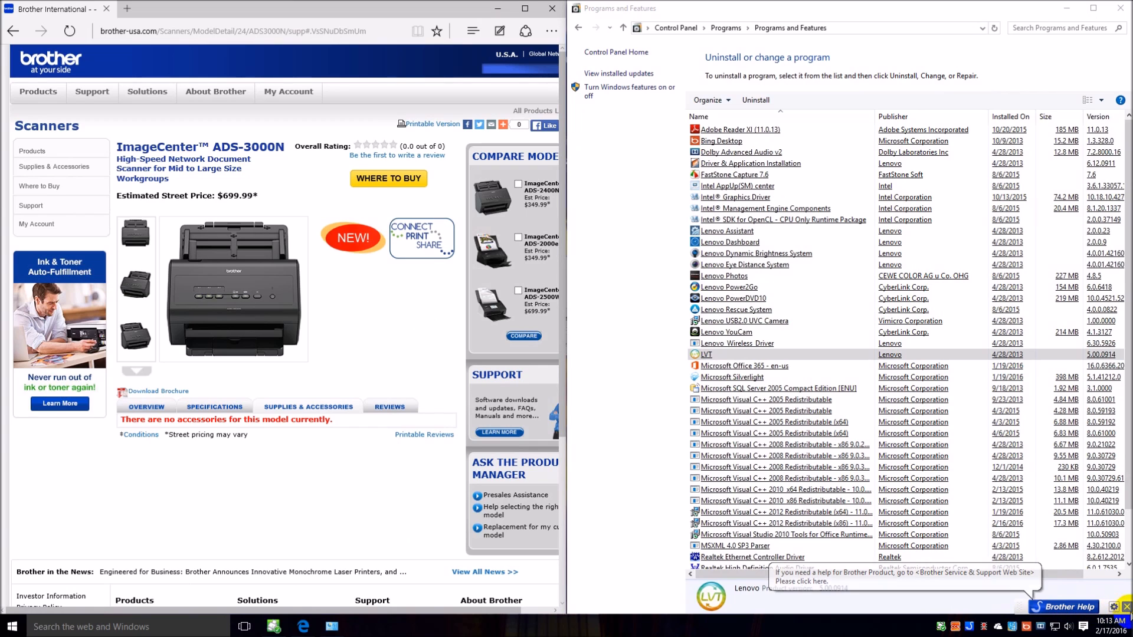
{"action": "left_click", "coordinate": [1128, 608]}
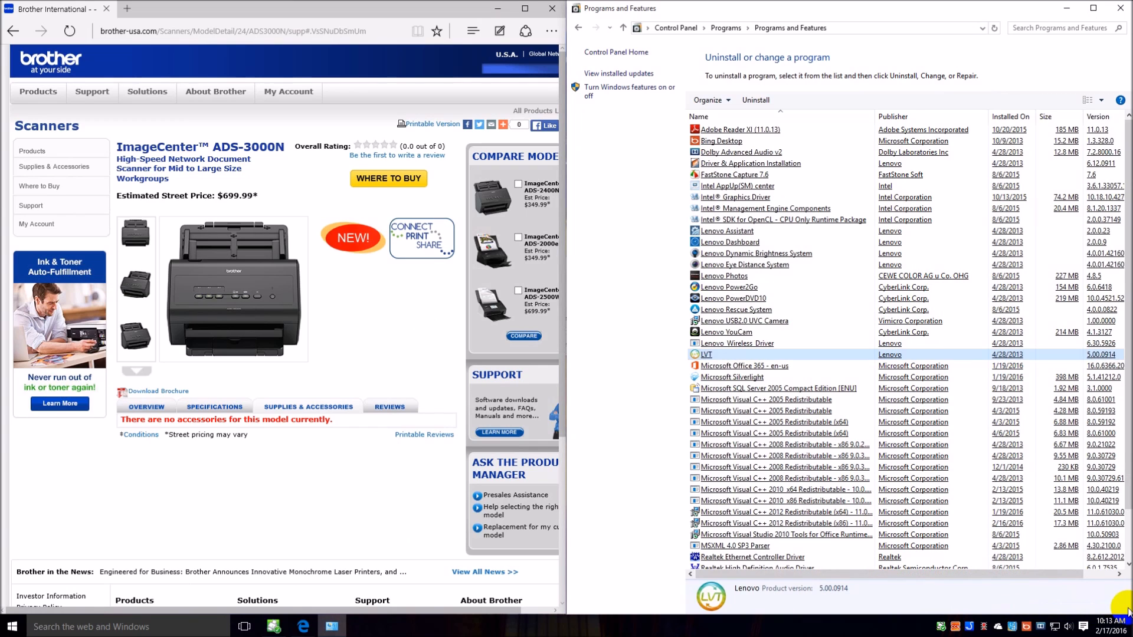
Exit Brother Help, and check the ADS-3000N in the Brother Status Monitor before closing it.
{"action": "right_click", "coordinate": [976, 632]}
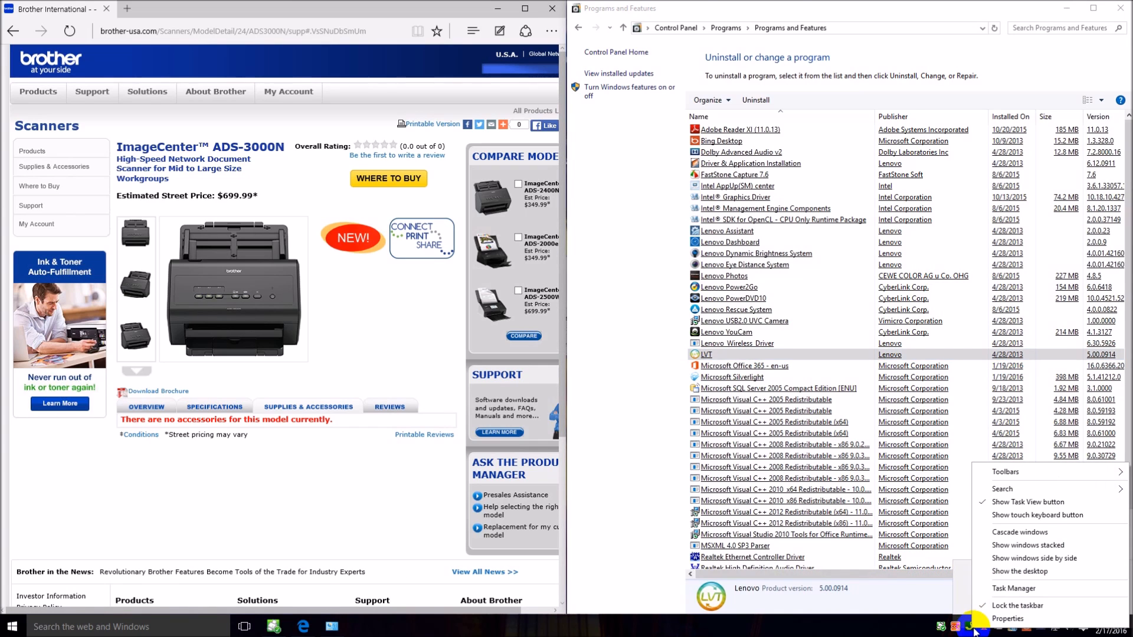
{"action": "left_click", "coordinate": [969, 631]}
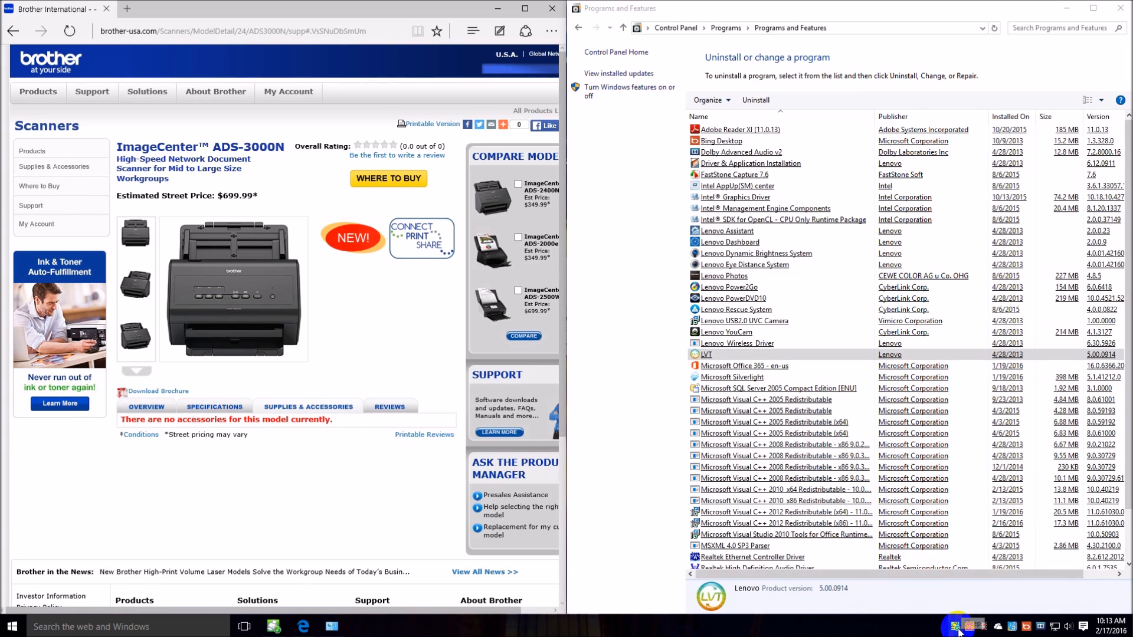
{"action": "left_click", "coordinate": [958, 629]}
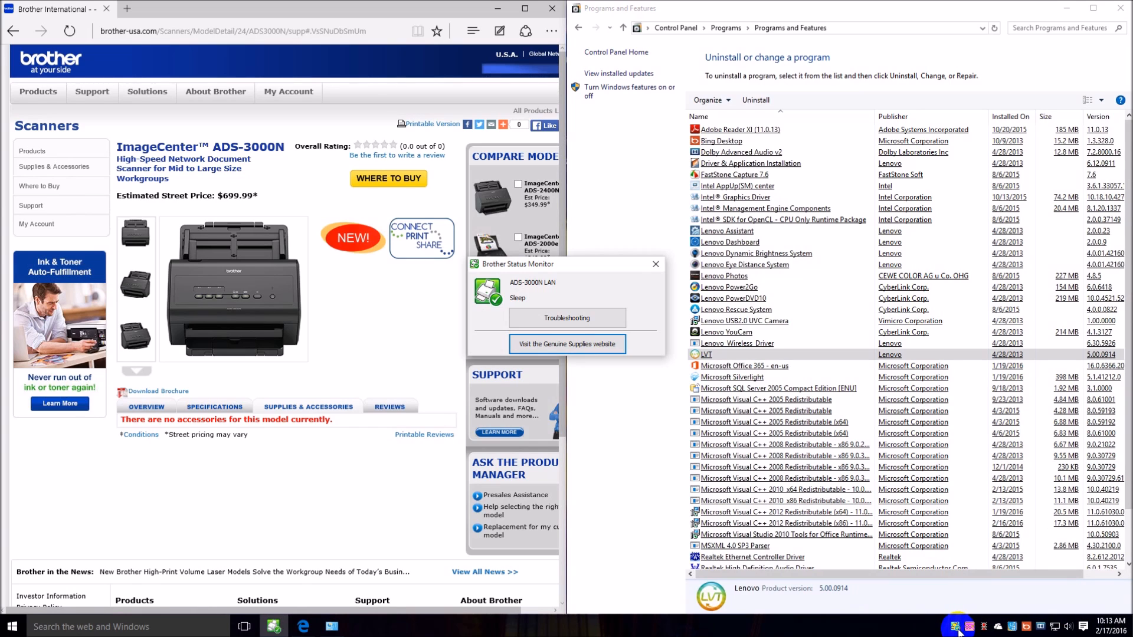
{"action": "left_click", "coordinate": [655, 264]}
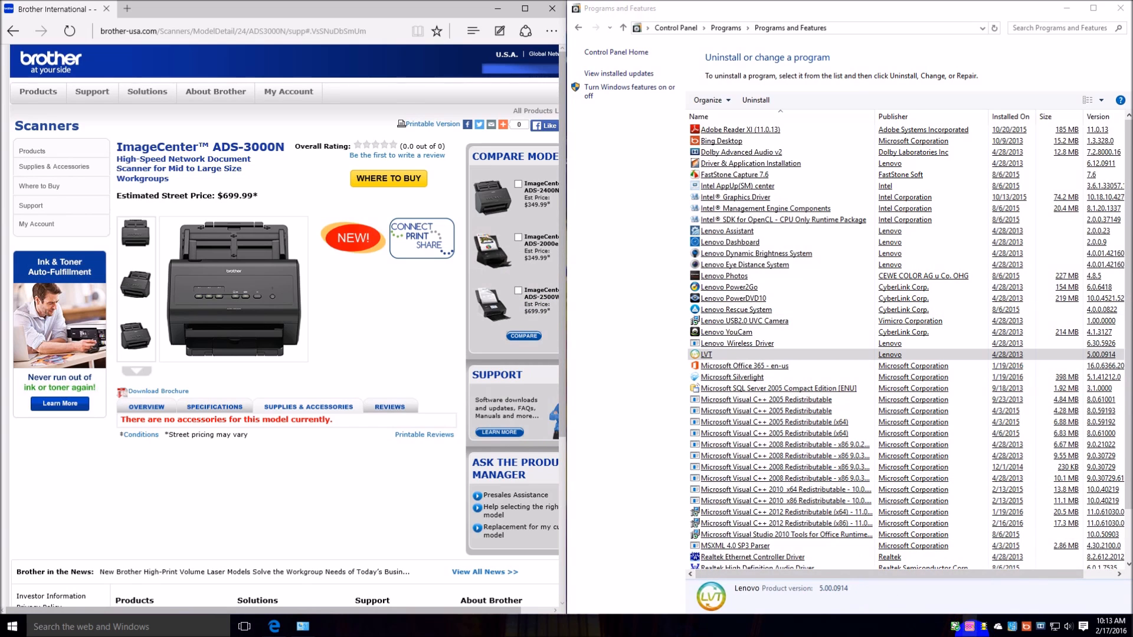
Launch ControlCenter4 and choose Advanced Mode as its interface.
{"action": "left_click", "coordinate": [971, 629]}
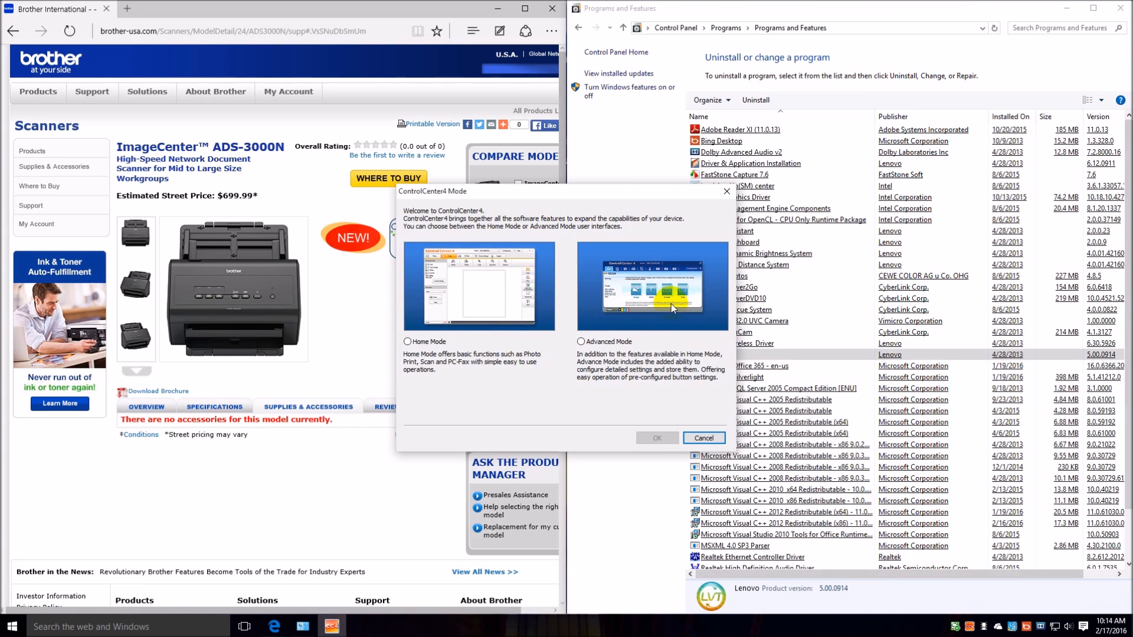
{"action": "left_click", "coordinate": [581, 342]}
{"action": "left_click", "coordinate": [673, 438]}
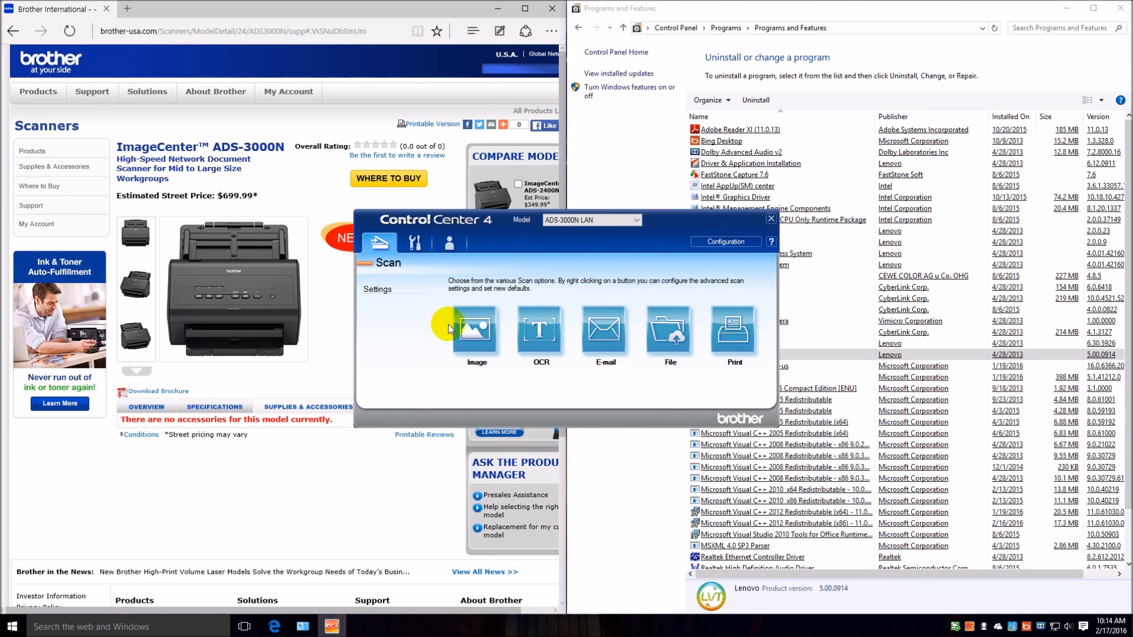
View the ControlCenter4 device settings and change the interface mode to Home Mode.
{"action": "left_click", "coordinate": [415, 243]}
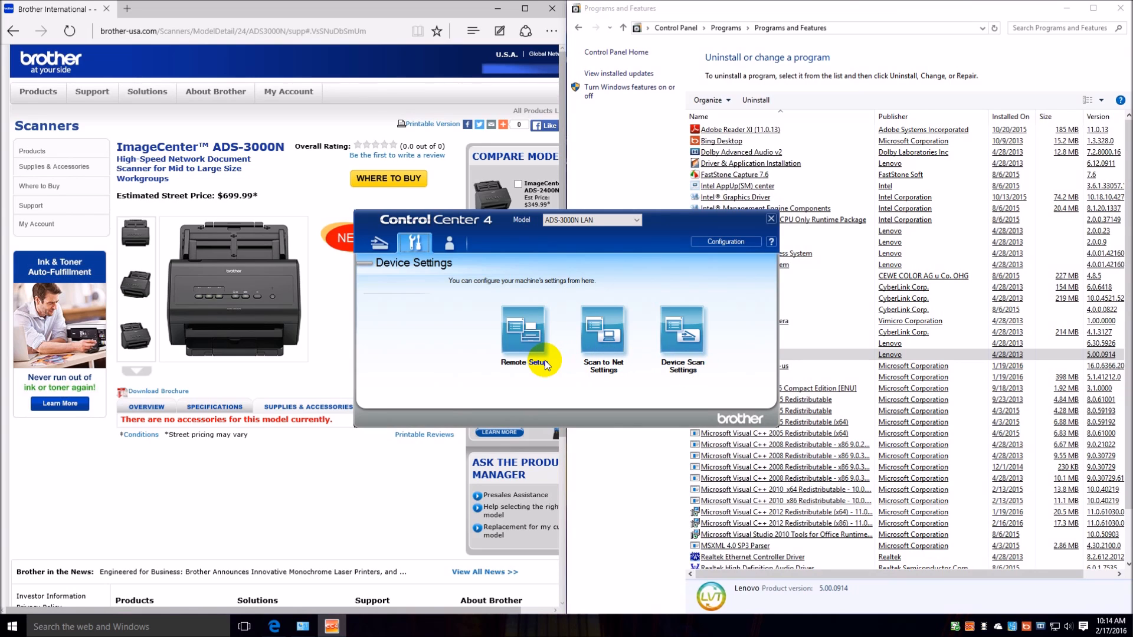
{"action": "left_click", "coordinate": [751, 243]}
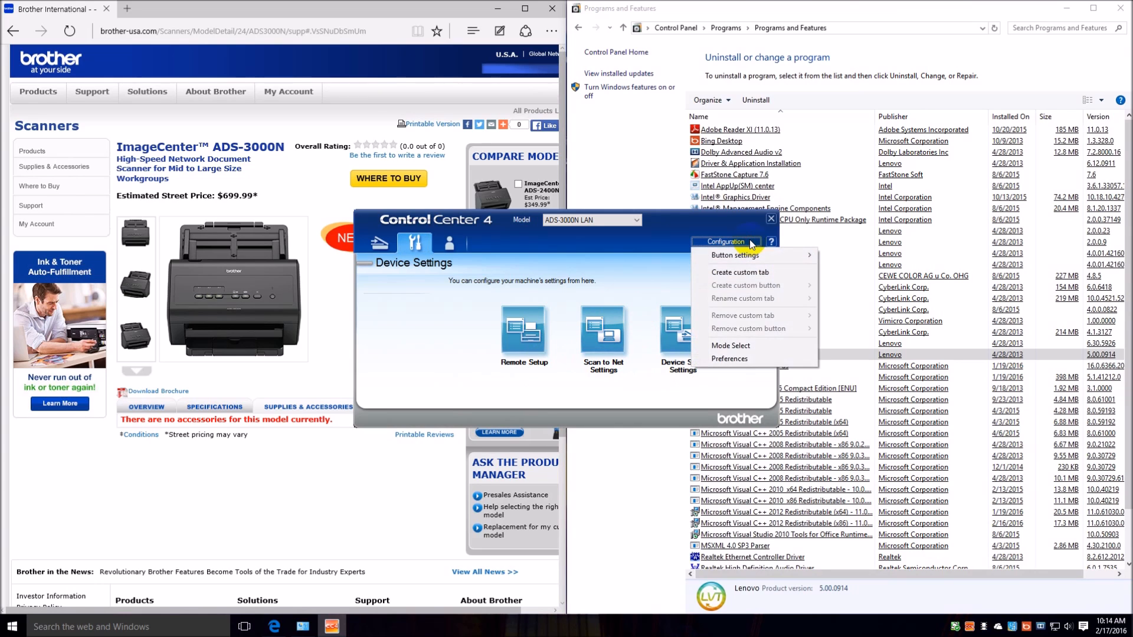
{"action": "left_click", "coordinate": [720, 347]}
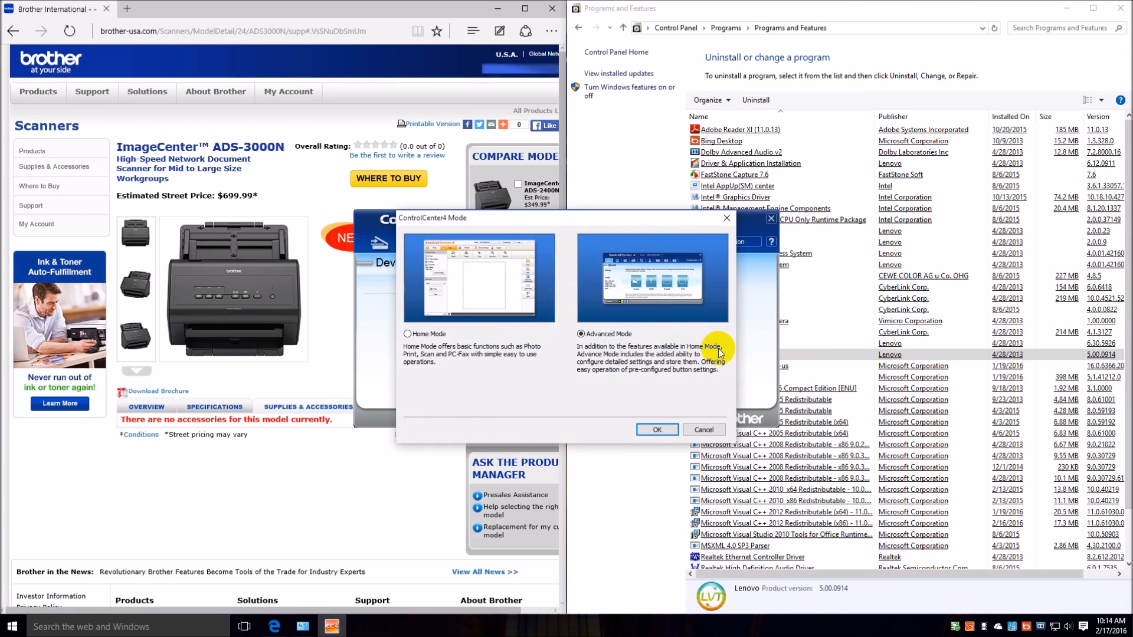
{"action": "left_click", "coordinate": [415, 340]}
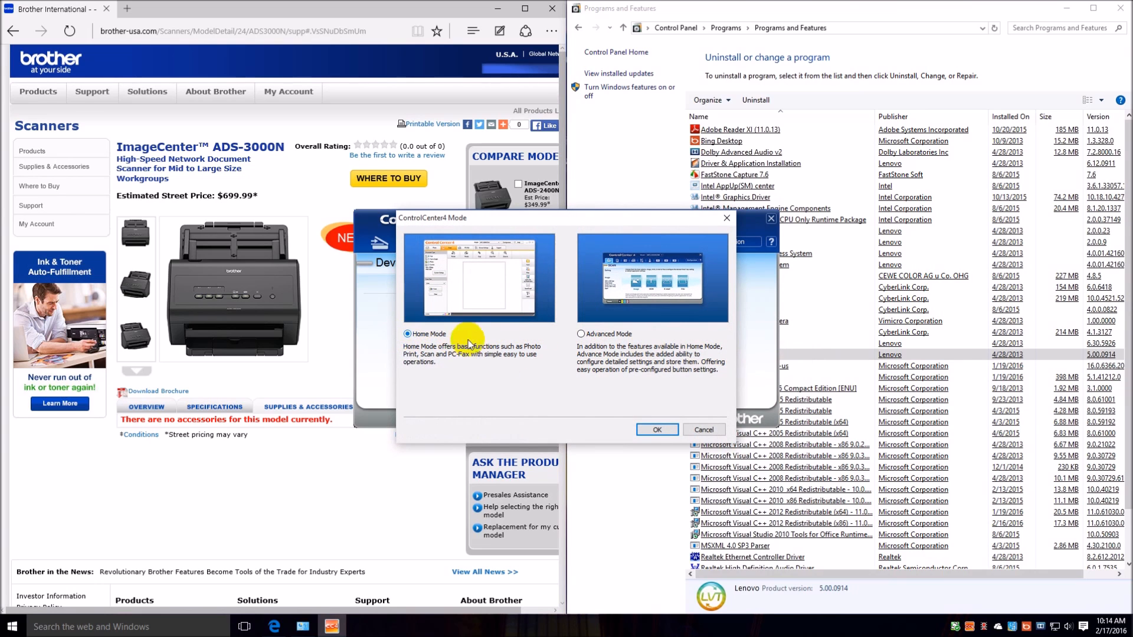
{"action": "left_click", "coordinate": [656, 430]}
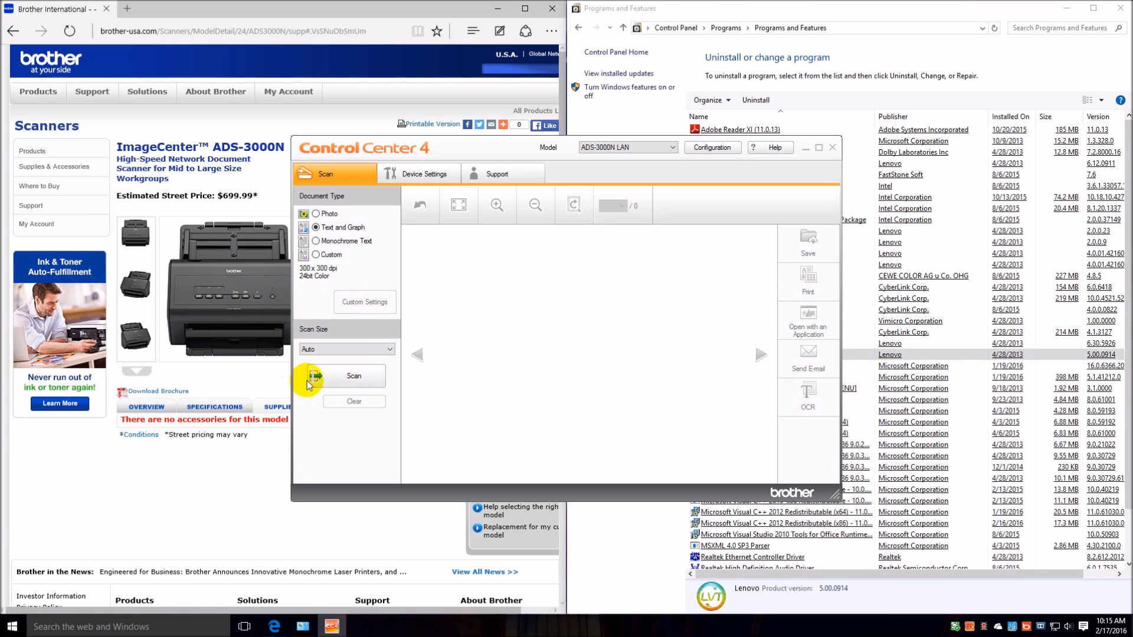
Scan the loaded document as Text and Graph with automatic scan size, and dismiss the completion summary.
{"action": "left_click", "coordinate": [334, 377]}
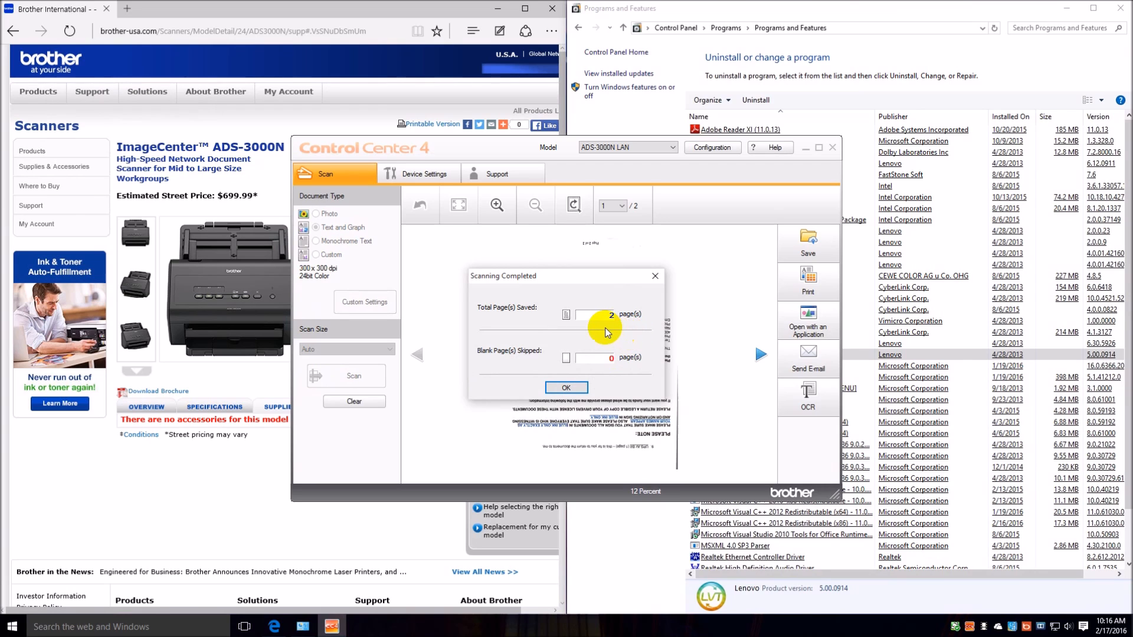
{"action": "left_click", "coordinate": [565, 387]}
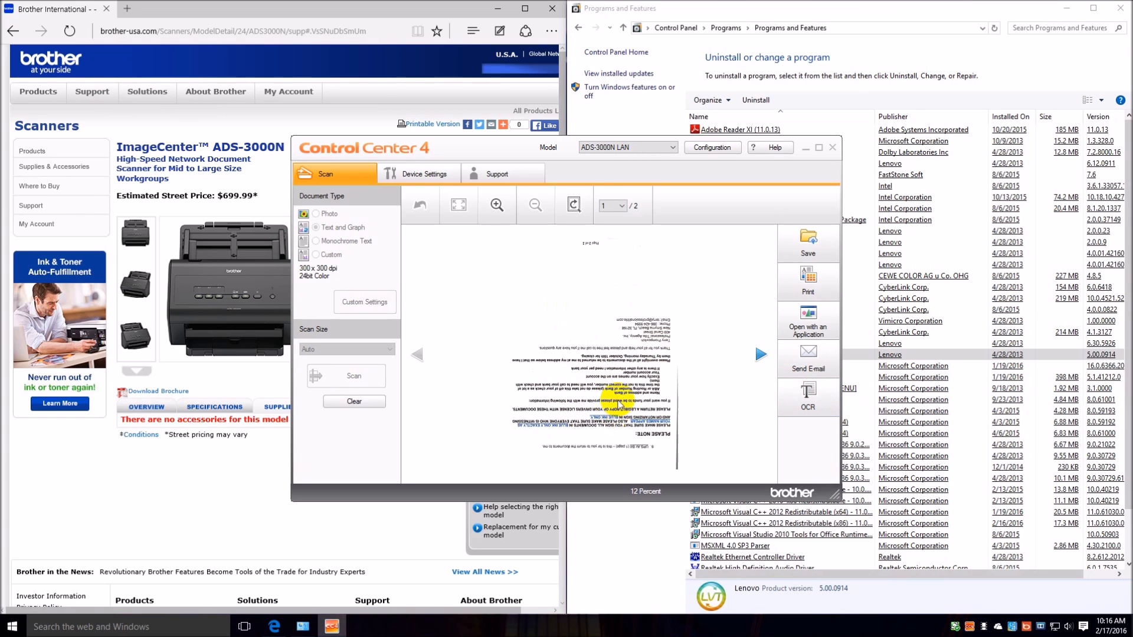
Rotate page 1 of the scan 180° clockwise in Crop and Edit and apply the change.
{"action": "left_click", "coordinate": [575, 204]}
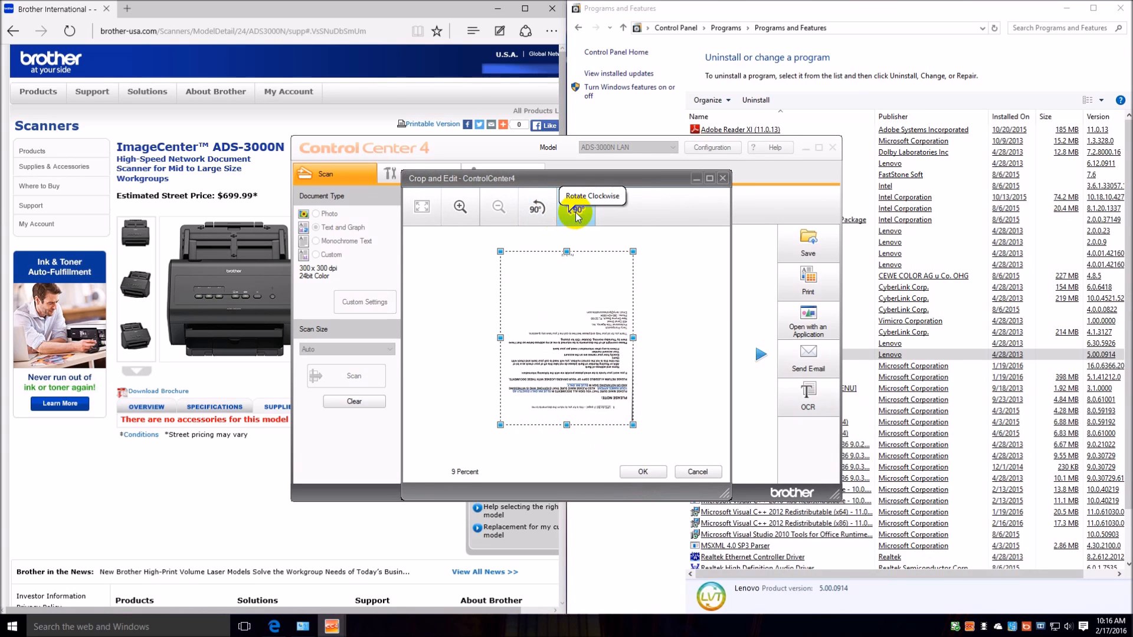
{"action": "left_click", "coordinate": [577, 208]}
{"action": "left_click", "coordinate": [578, 212]}
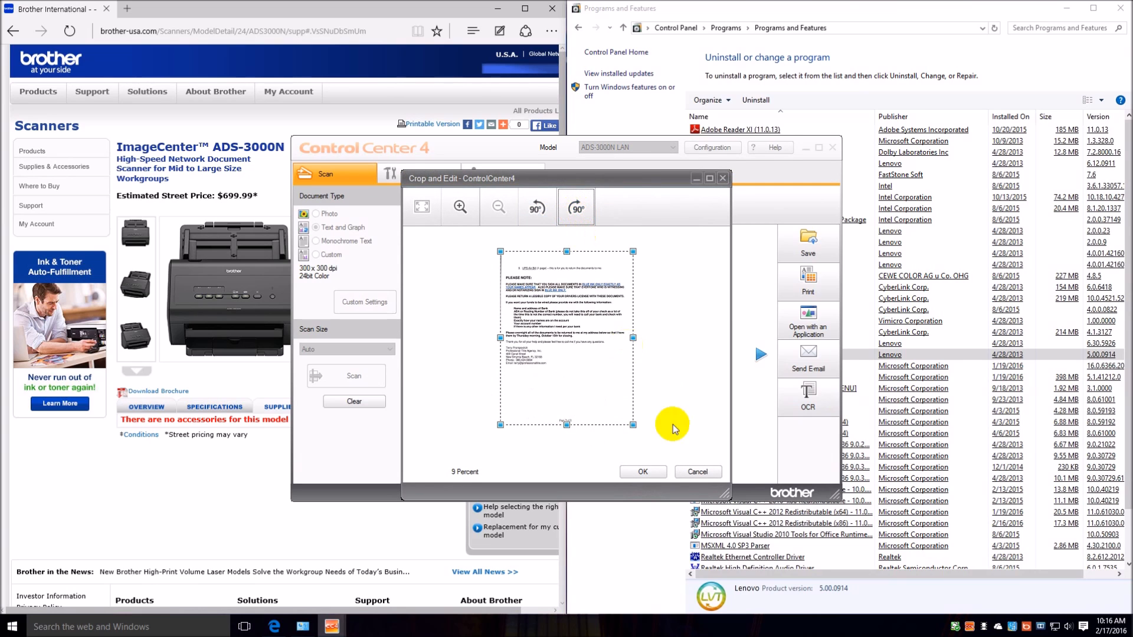
{"action": "left_click", "coordinate": [659, 473]}
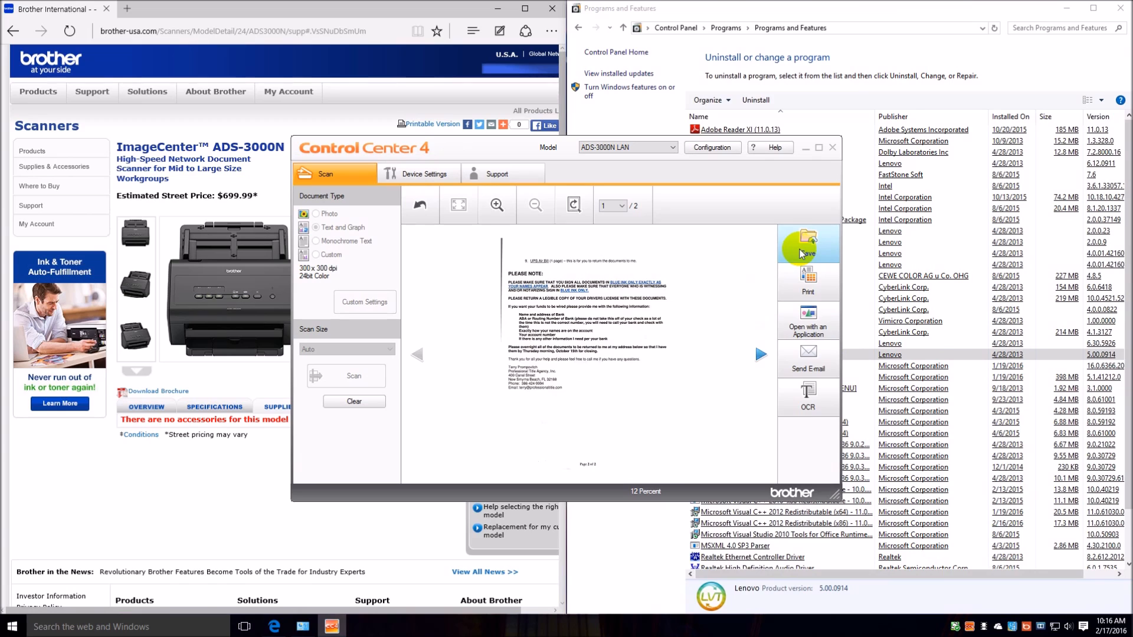
Check the target application choices for opening the scan in another application, and cancel without opening it.
{"action": "left_click", "coordinate": [801, 324]}
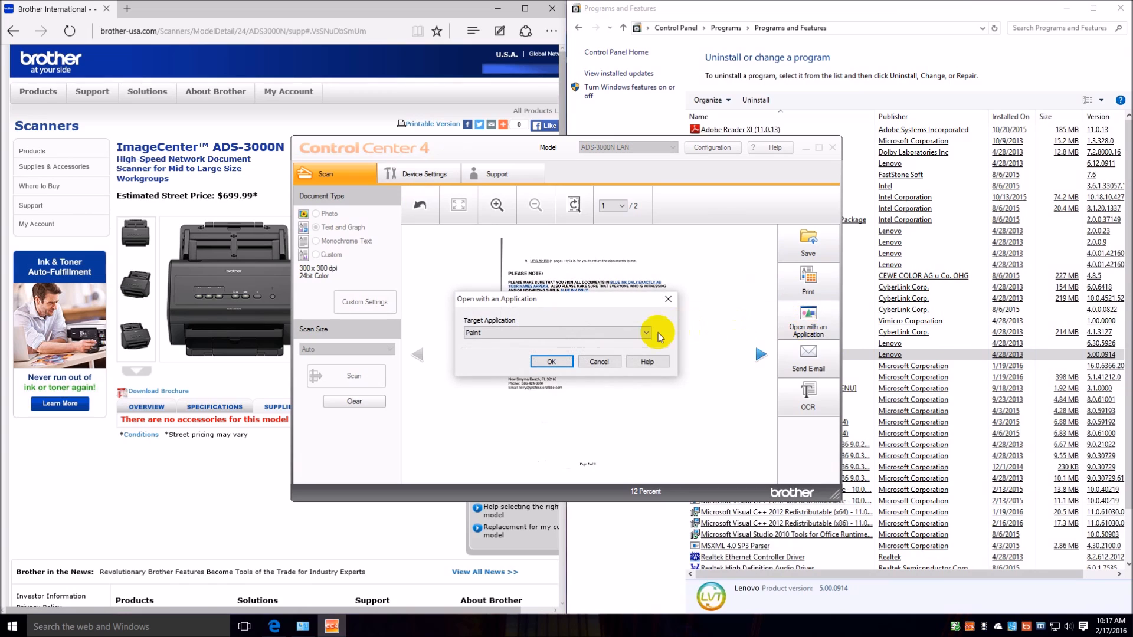
{"action": "left_click", "coordinate": [647, 334]}
{"action": "left_click", "coordinate": [647, 334]}
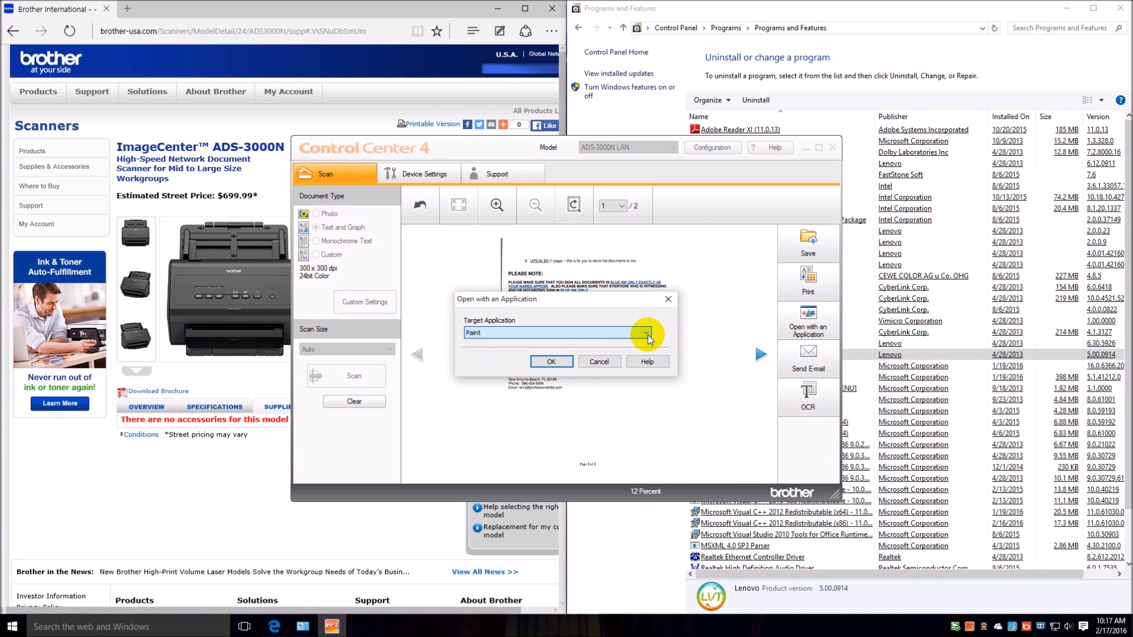
{"action": "left_click", "coordinate": [597, 361]}
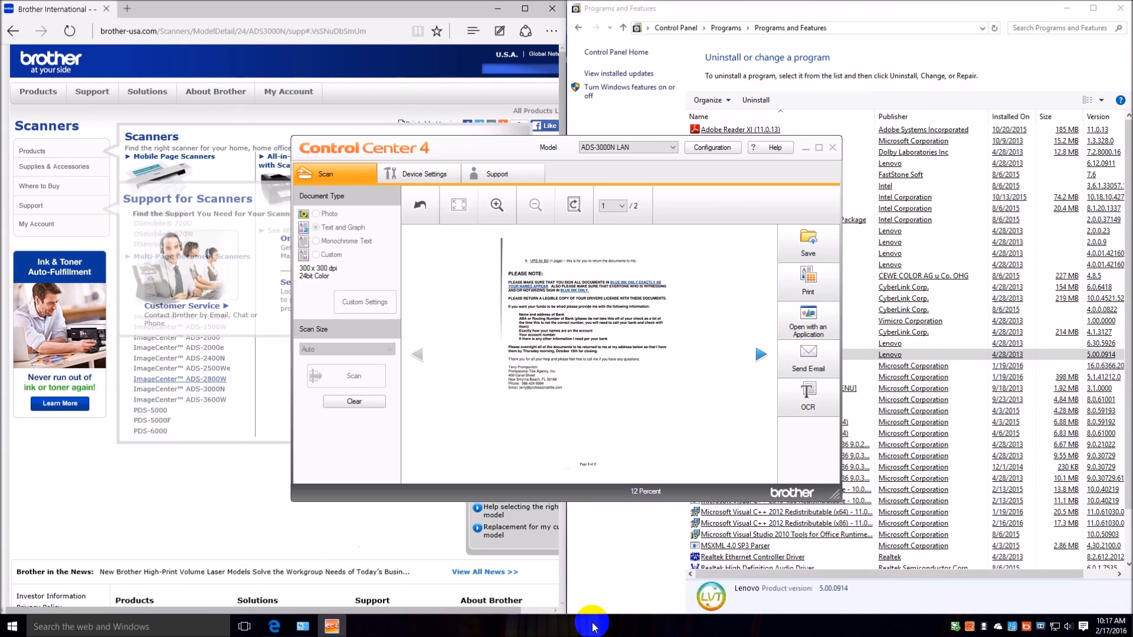
Convert the scan with English OCR to a Text (*.txt) file in Notepad, review the full text and close it.
{"action": "left_click", "coordinate": [807, 410]}
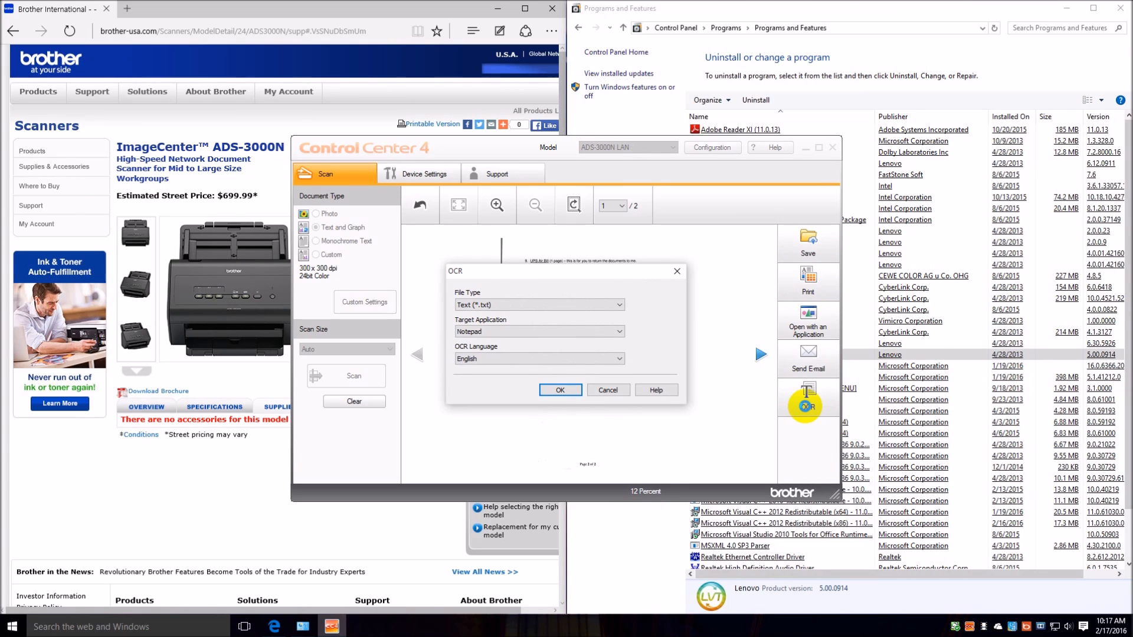
{"action": "left_click", "coordinate": [557, 391]}
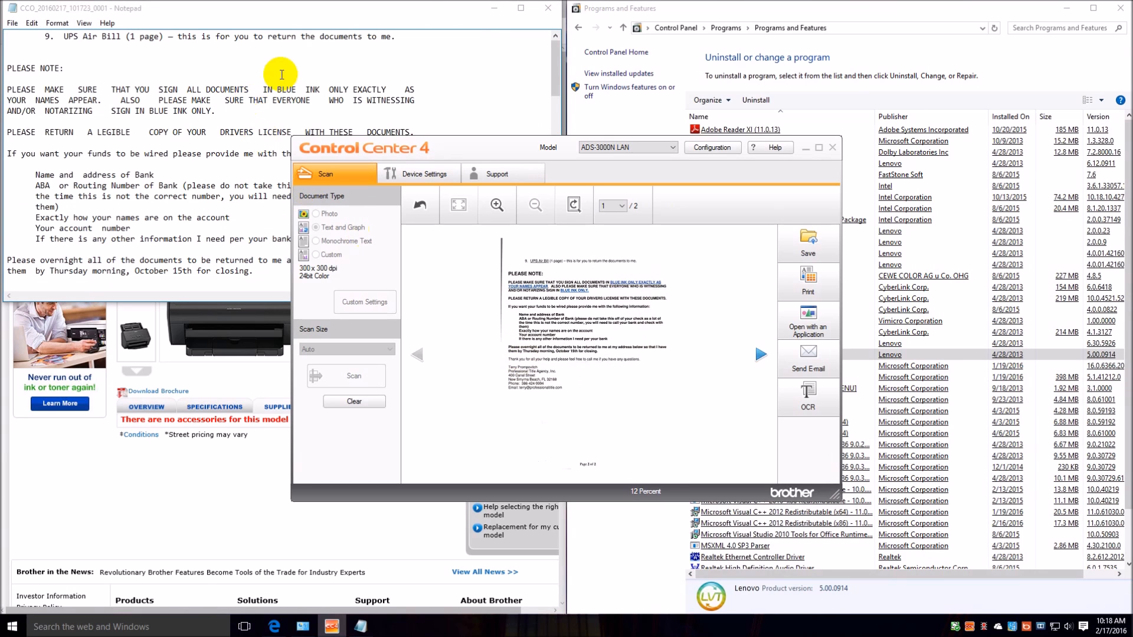
{"action": "left_click", "coordinate": [428, 9]}
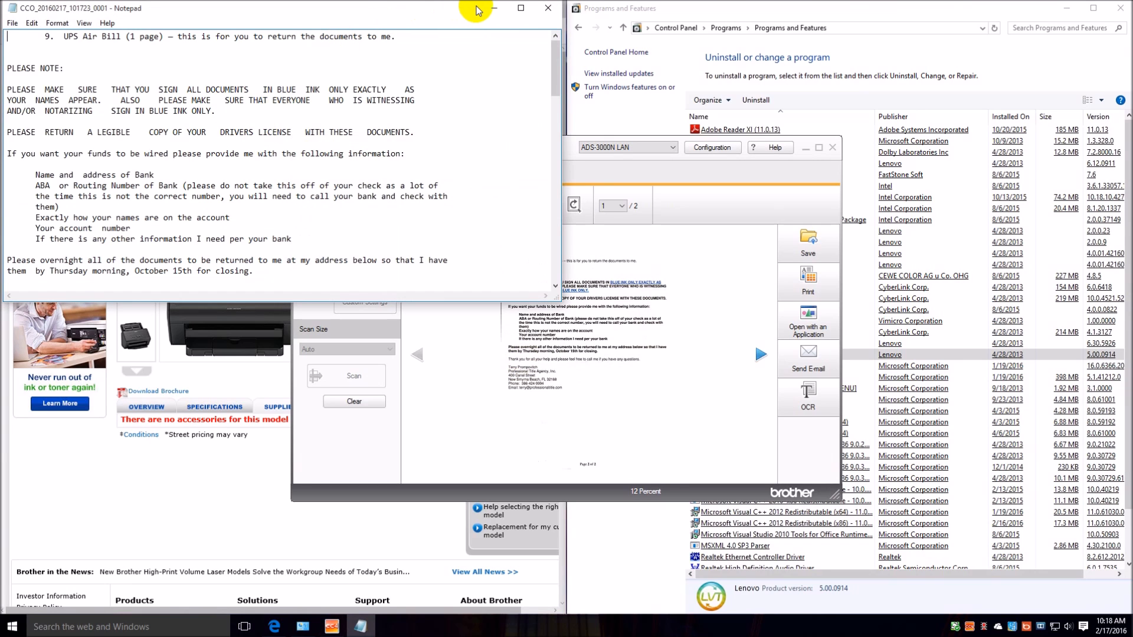
{"action": "left_click", "coordinate": [520, 8]}
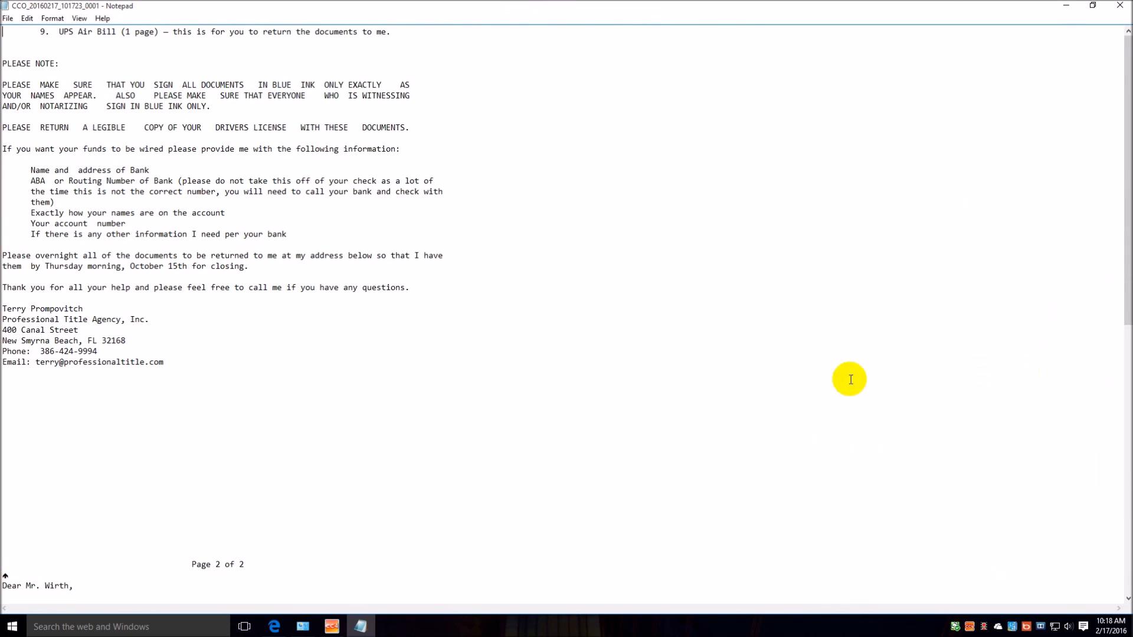
{"action": "scroll", "coordinate": [780, 374], "scroll_direction": "down", "scroll_amount": 15}
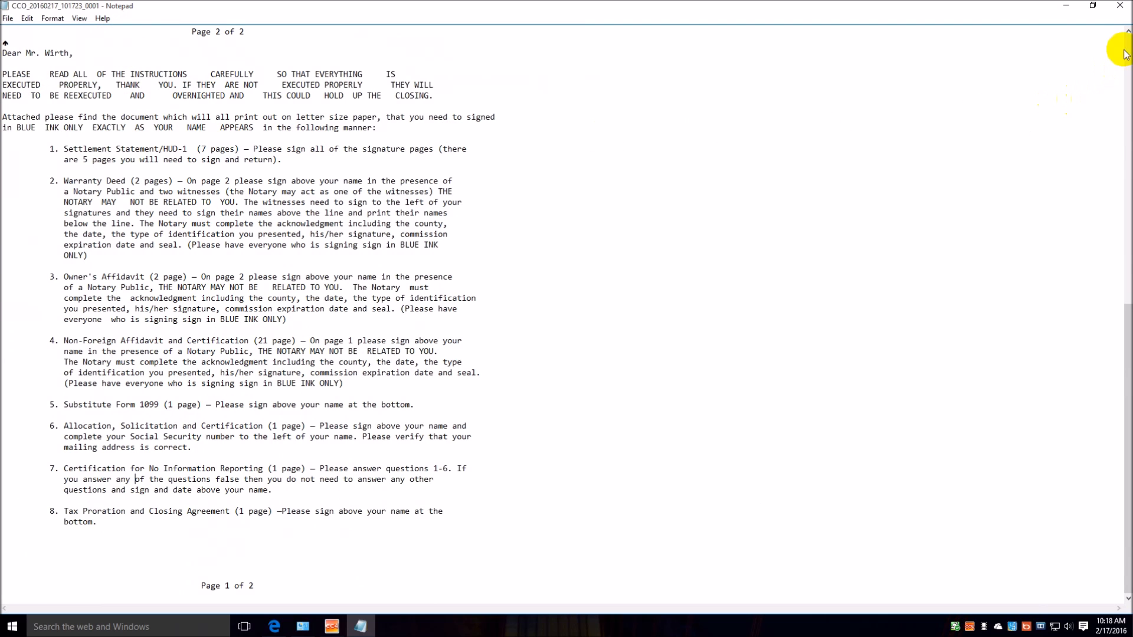
{"action": "left_click", "coordinate": [1122, 9]}
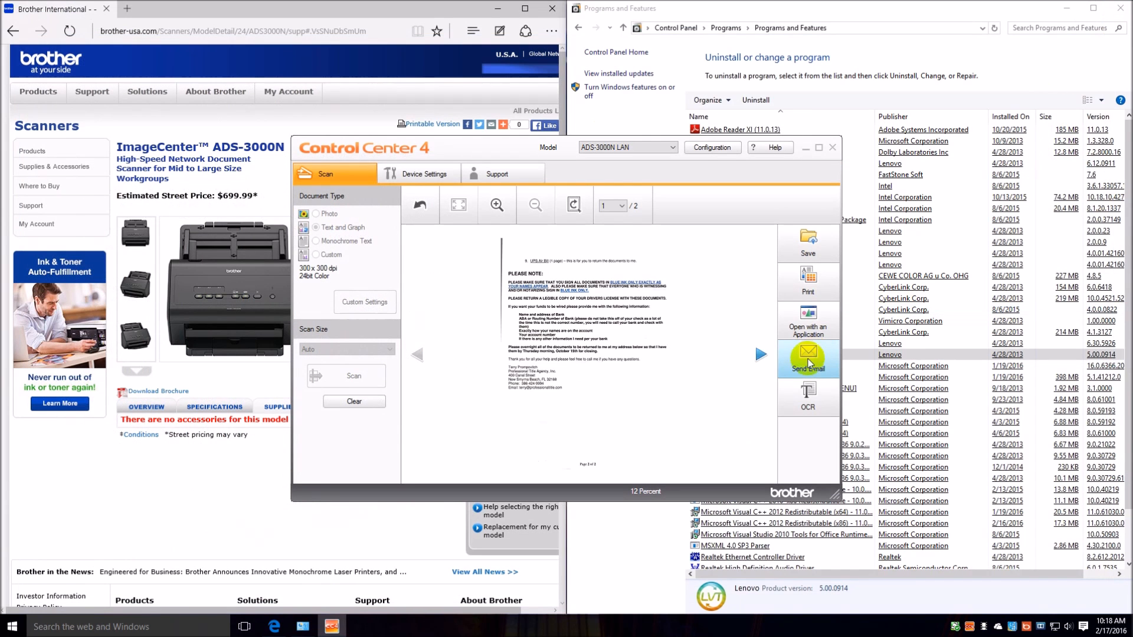
View the available target applications for OCR output, and cancel without converting the scan again.
{"action": "left_click", "coordinate": [806, 406]}
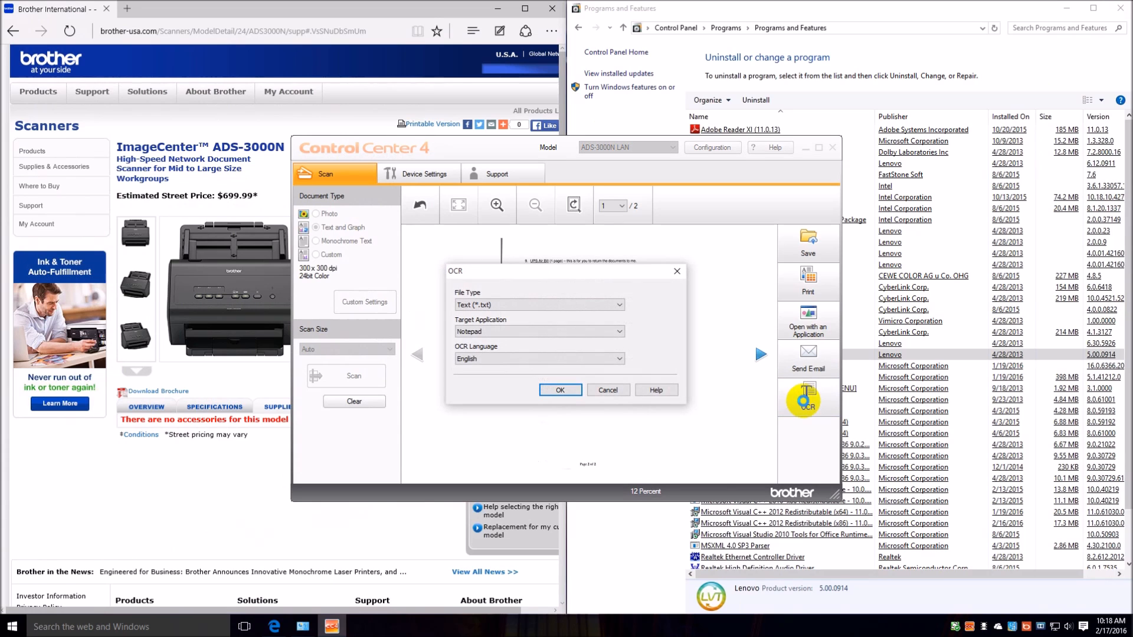
{"action": "left_click", "coordinate": [620, 335]}
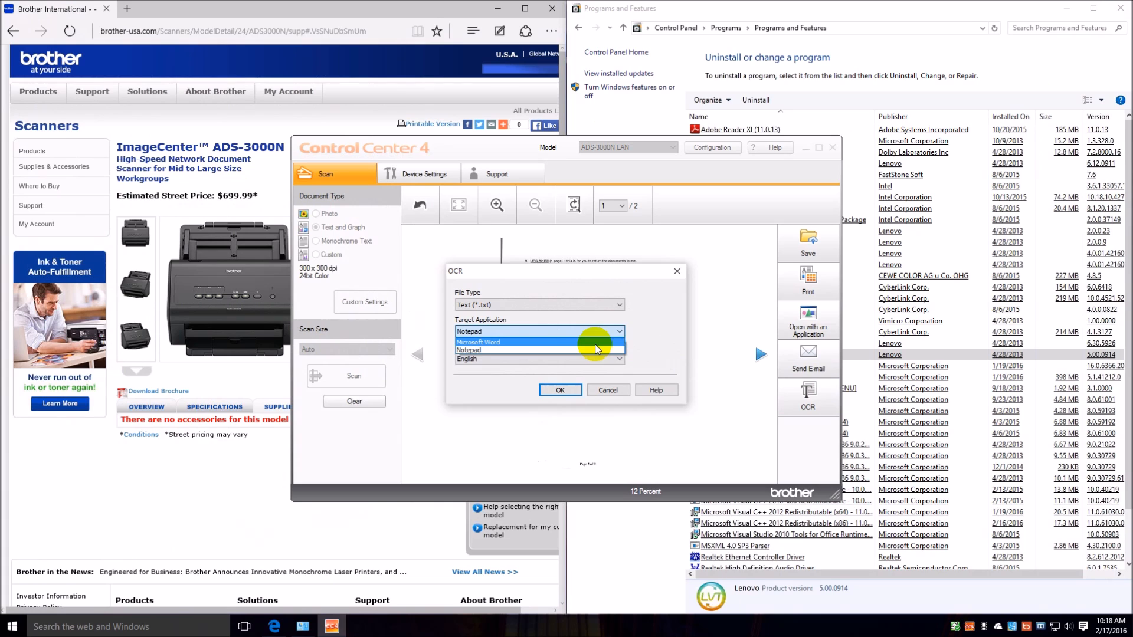
{"action": "left_click", "coordinate": [613, 391]}
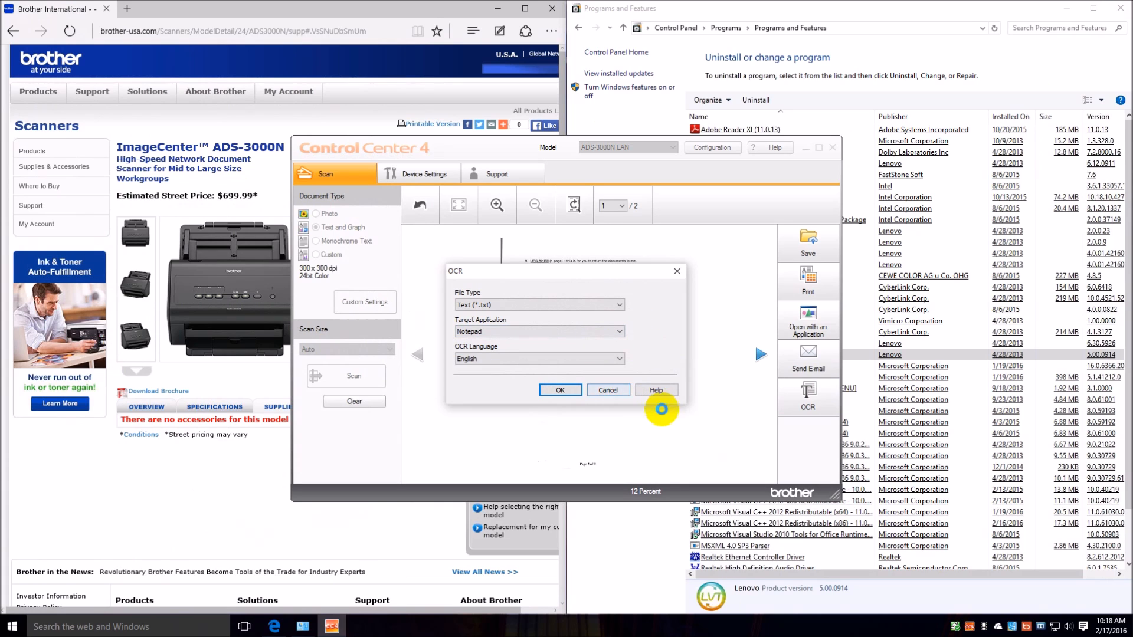
{"action": "left_click", "coordinate": [611, 391]}
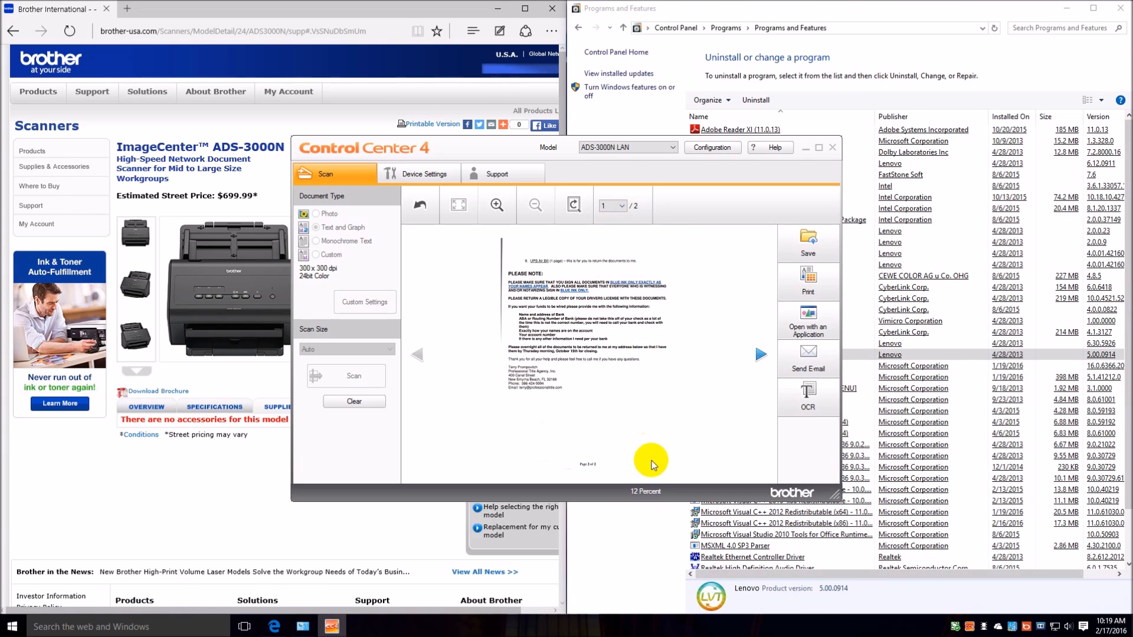
Rotate page 2 of the scan 180° clockwise in Crop and Edit and apply the change.
{"action": "left_click", "coordinate": [614, 206]}
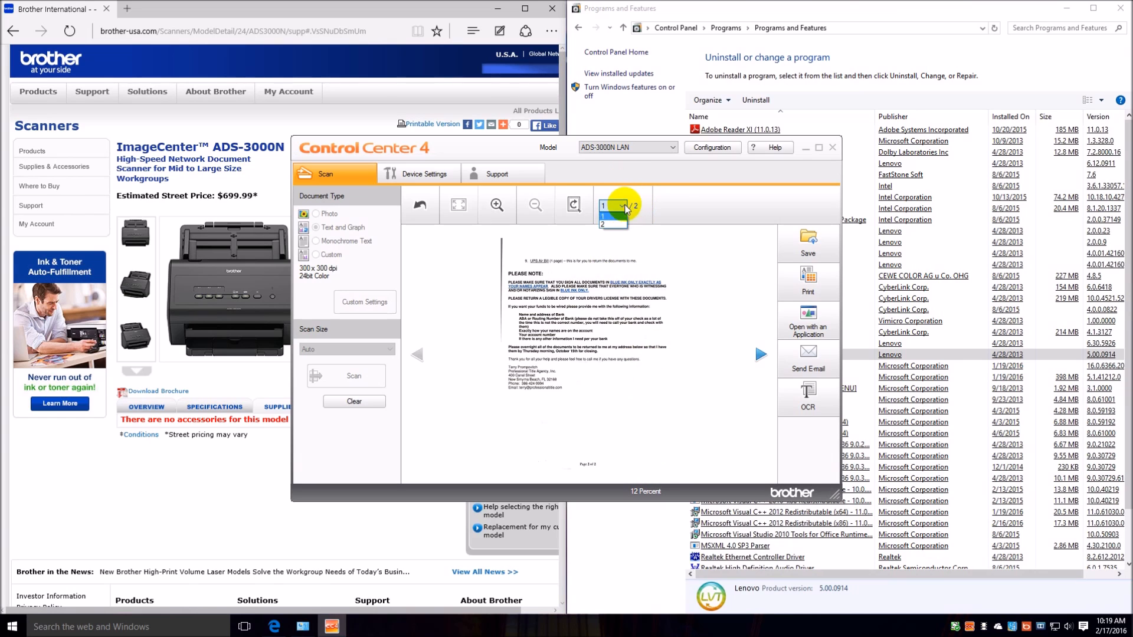
{"action": "left_click", "coordinate": [611, 225]}
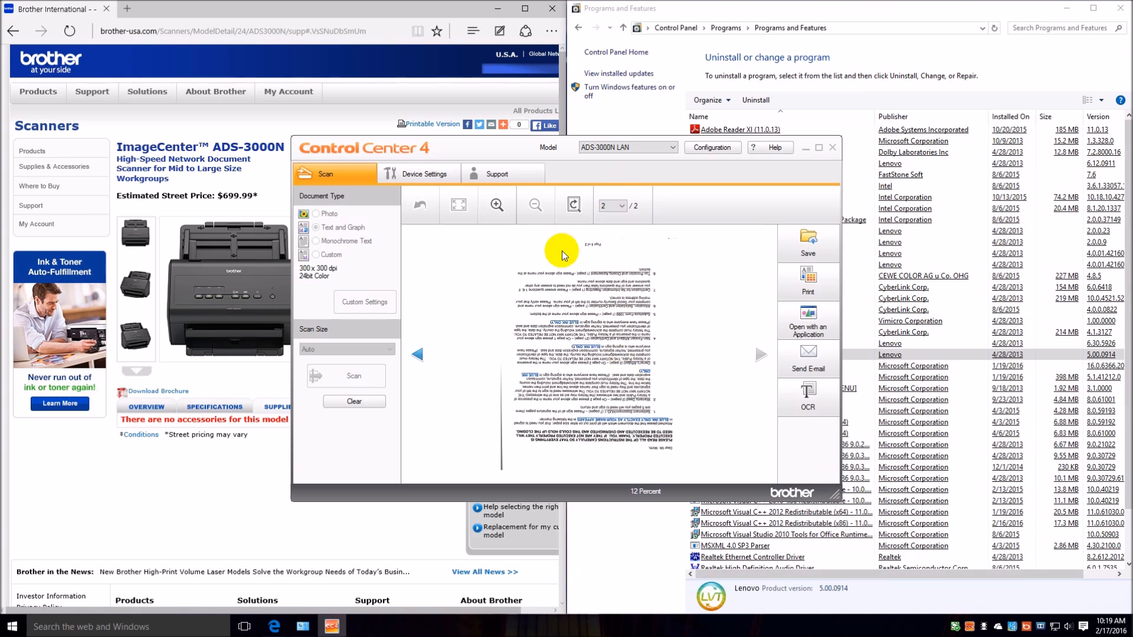
{"action": "left_click", "coordinate": [574, 207]}
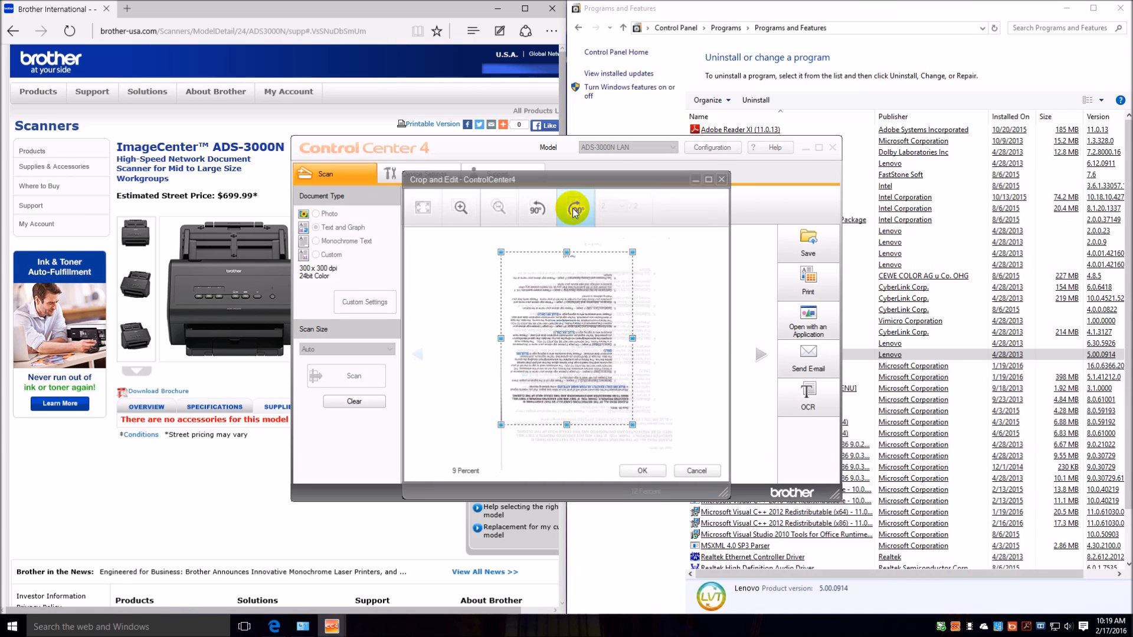
{"action": "left_click", "coordinate": [578, 212]}
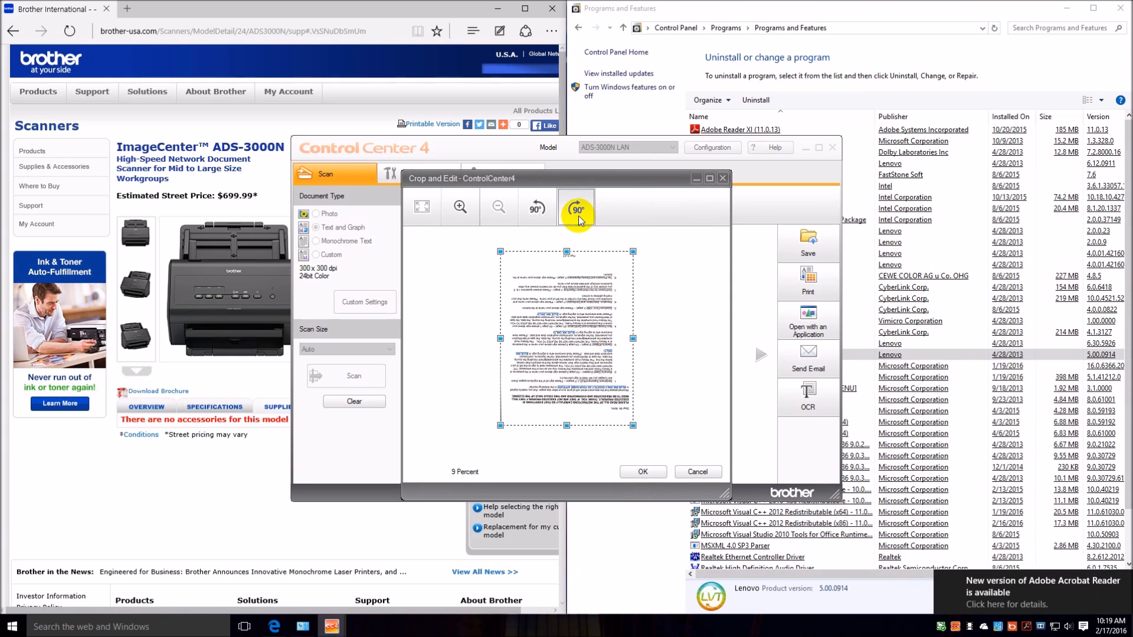
{"action": "left_click", "coordinate": [579, 215]}
{"action": "left_click", "coordinate": [642, 472]}
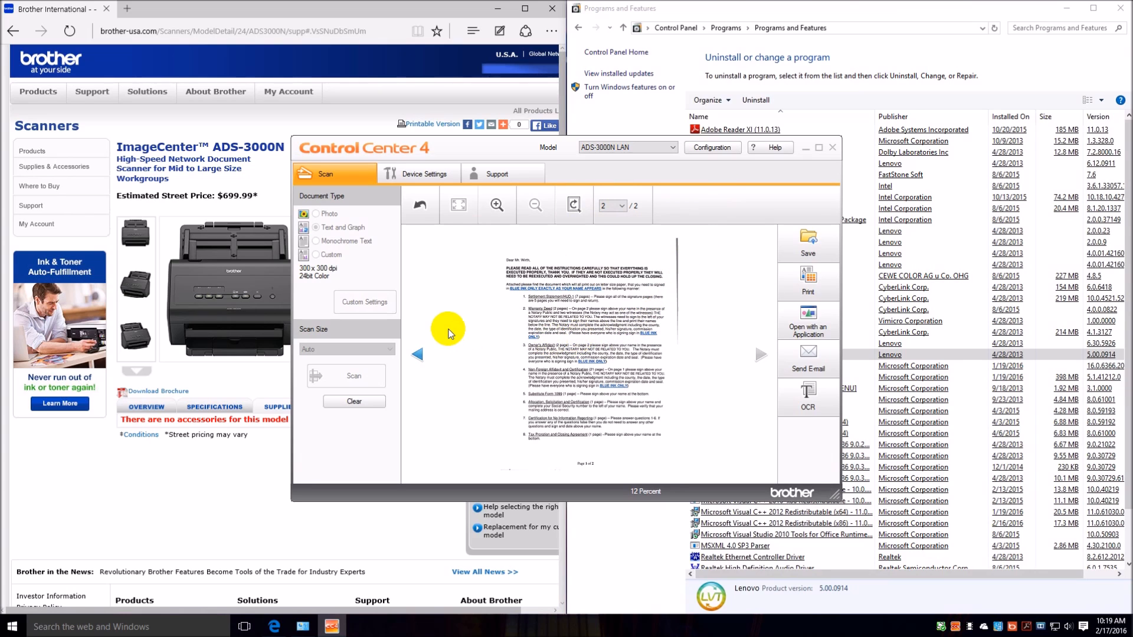
Launch Remote Setup from the ControlCenter4 device settings.
{"action": "left_click", "coordinate": [431, 171]}
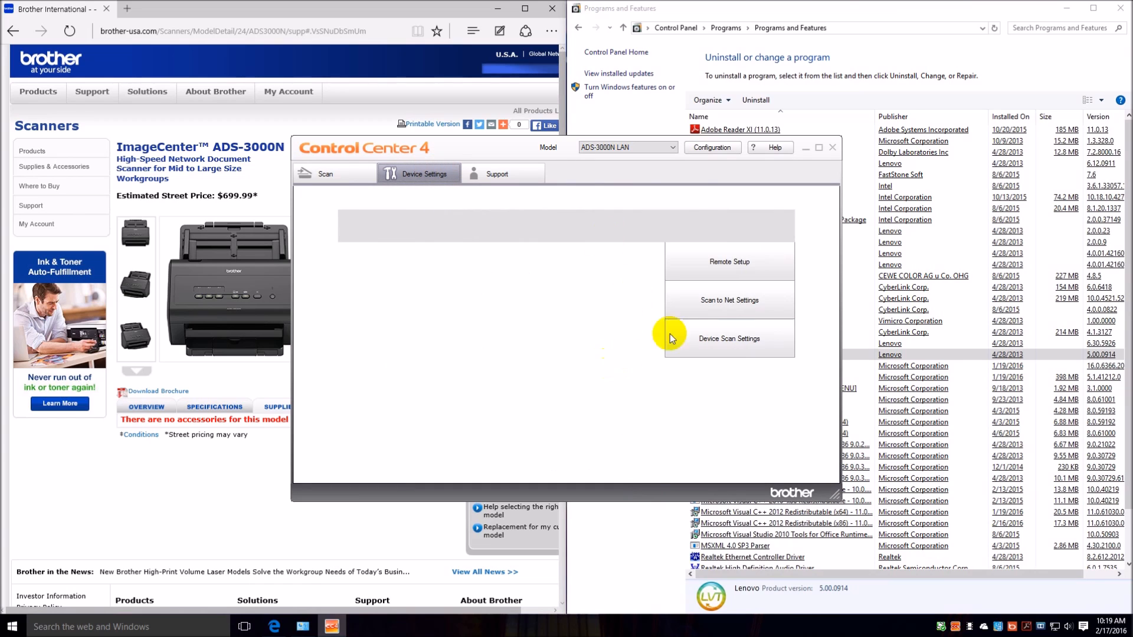
{"action": "left_click", "coordinate": [672, 262]}
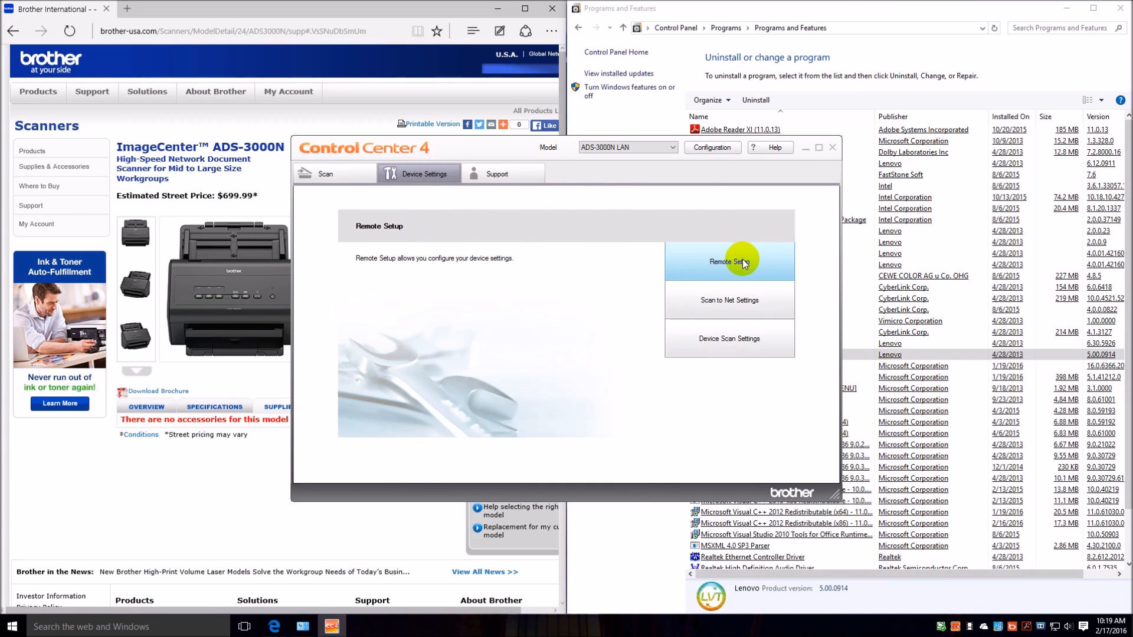
{"action": "left_click", "coordinate": [742, 261]}
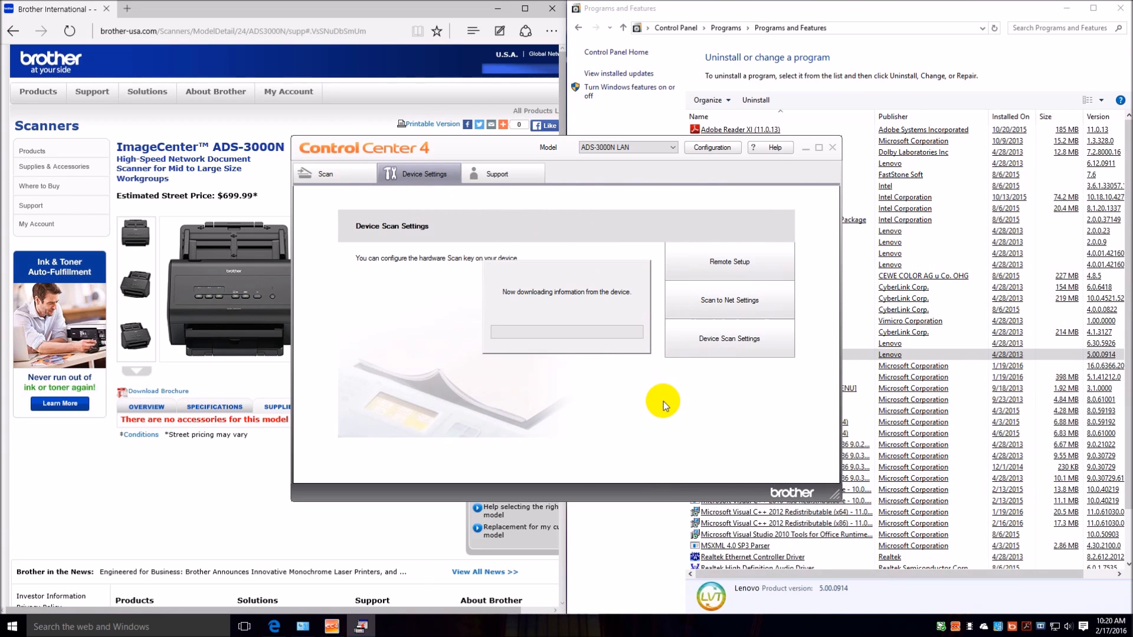
Open Scan to Net Settings and bring the scanner's web page up in a maximized browser window.
{"action": "left_click", "coordinate": [742, 303]}
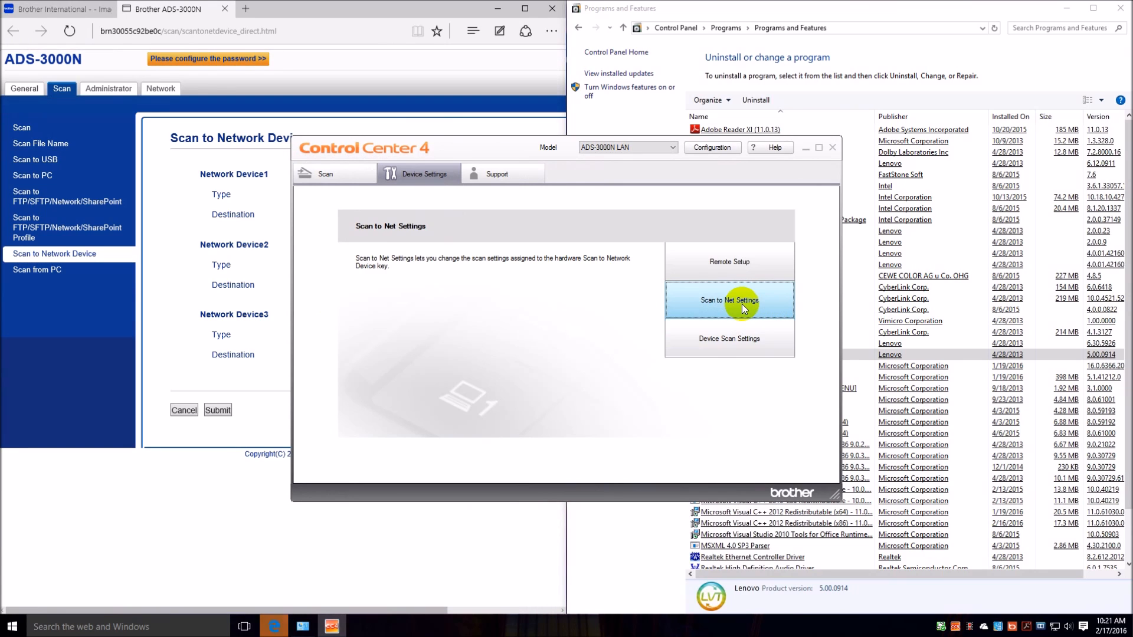
{"action": "left_click", "coordinate": [213, 491]}
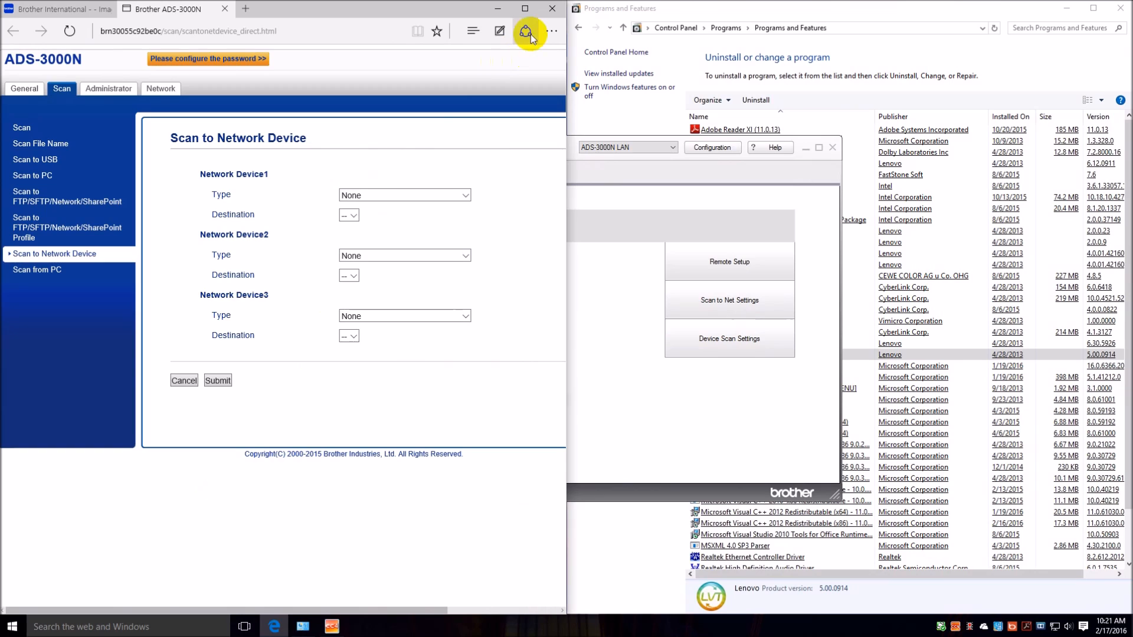
{"action": "left_click", "coordinate": [524, 10]}
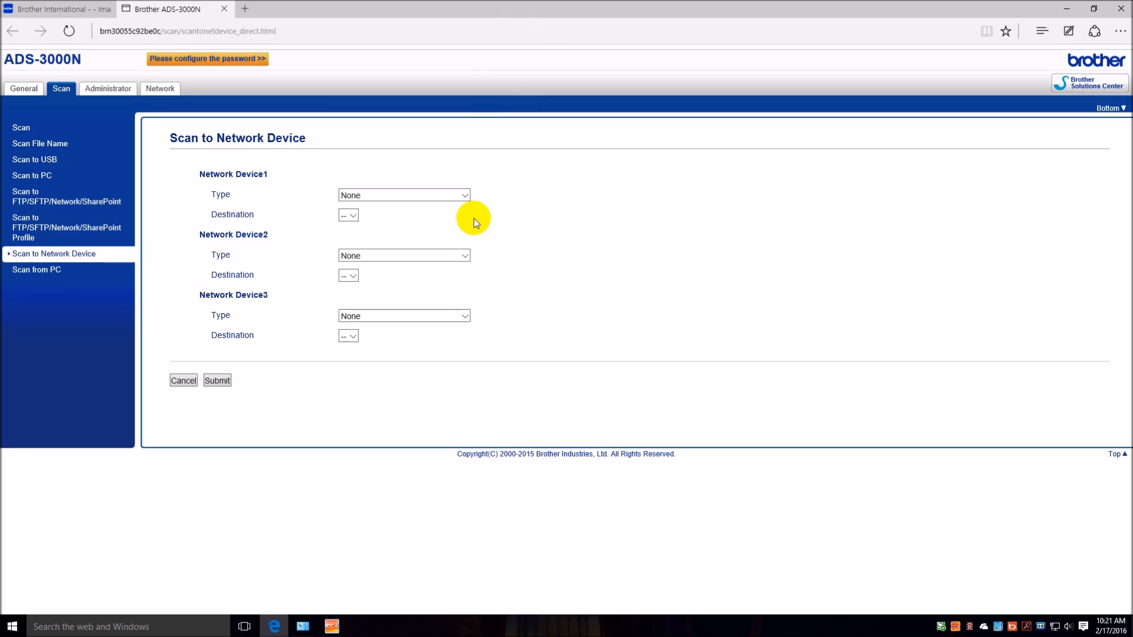
Examine the scan type options offered for Network Device1, Network Device2 and Network Device3.
{"action": "left_click", "coordinate": [466, 199]}
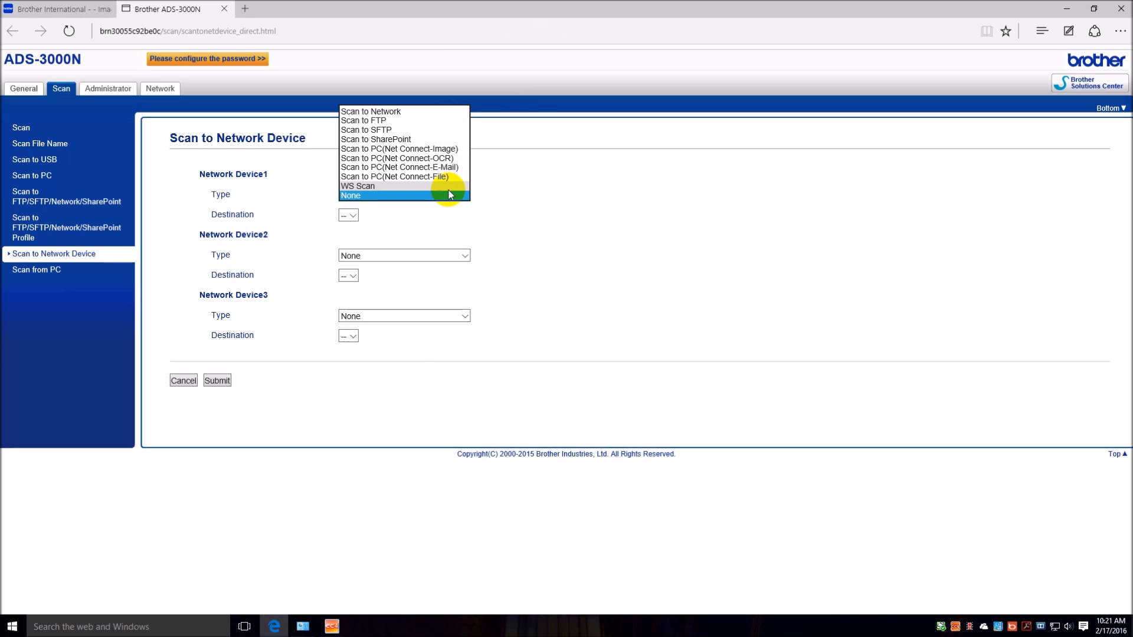
{"action": "left_click", "coordinate": [47, 16]}
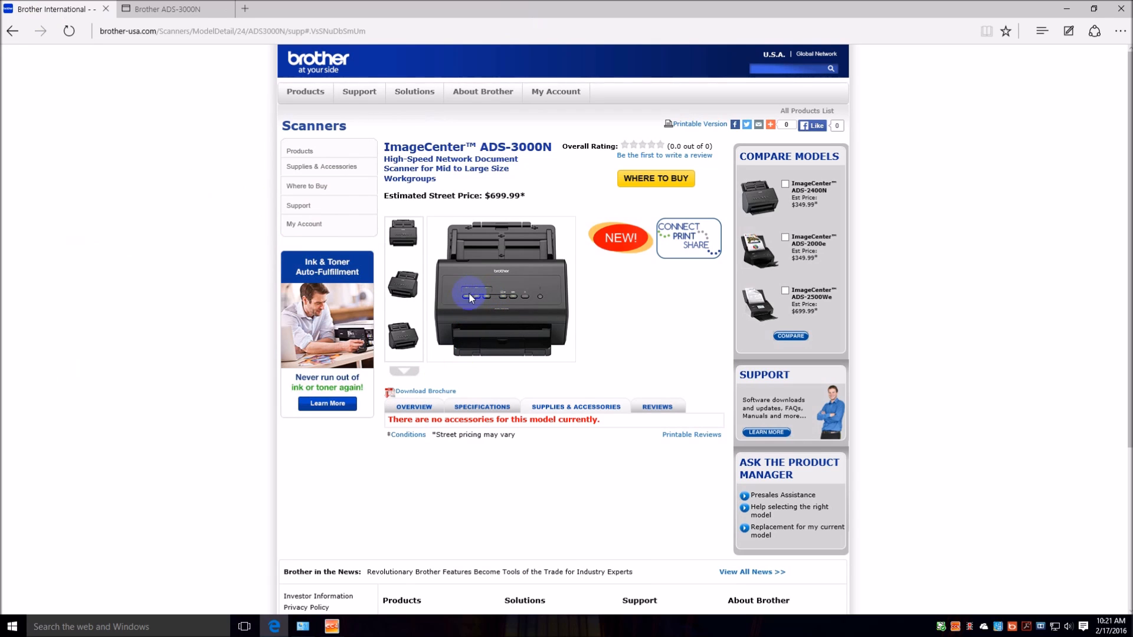
{"action": "left_click", "coordinate": [189, 12]}
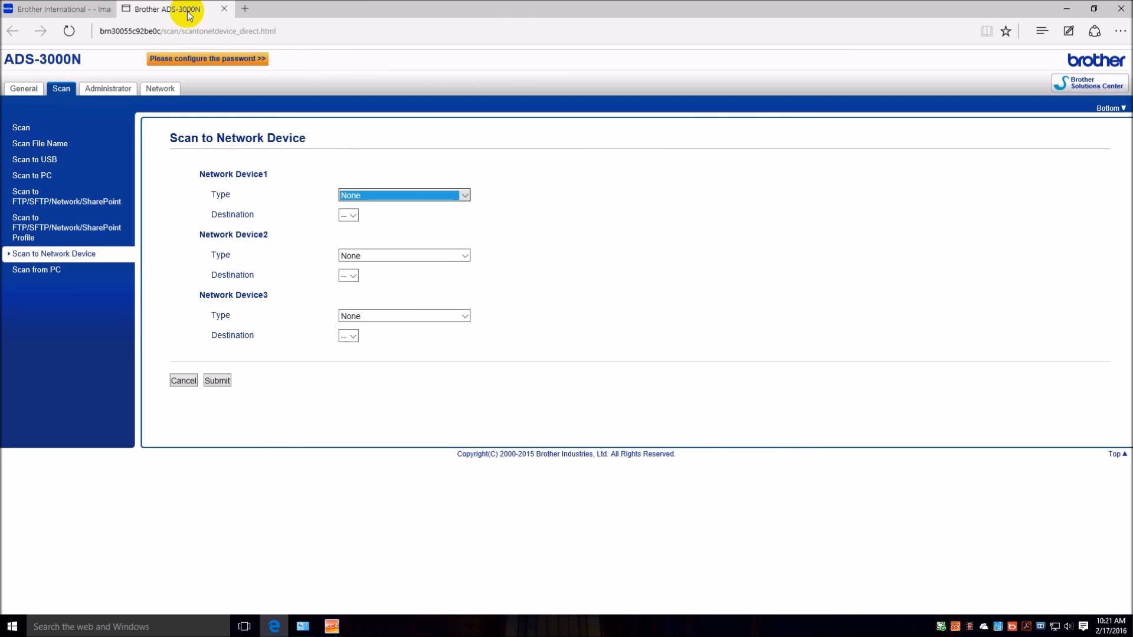
{"action": "left_click", "coordinate": [464, 196]}
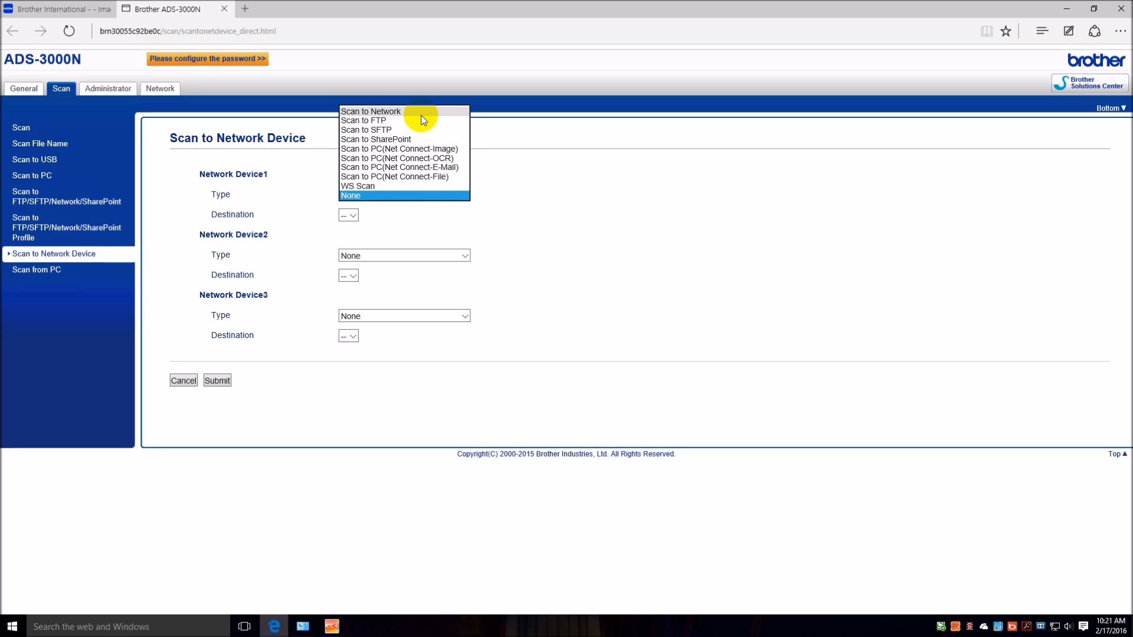
{"action": "left_click", "coordinate": [469, 257]}
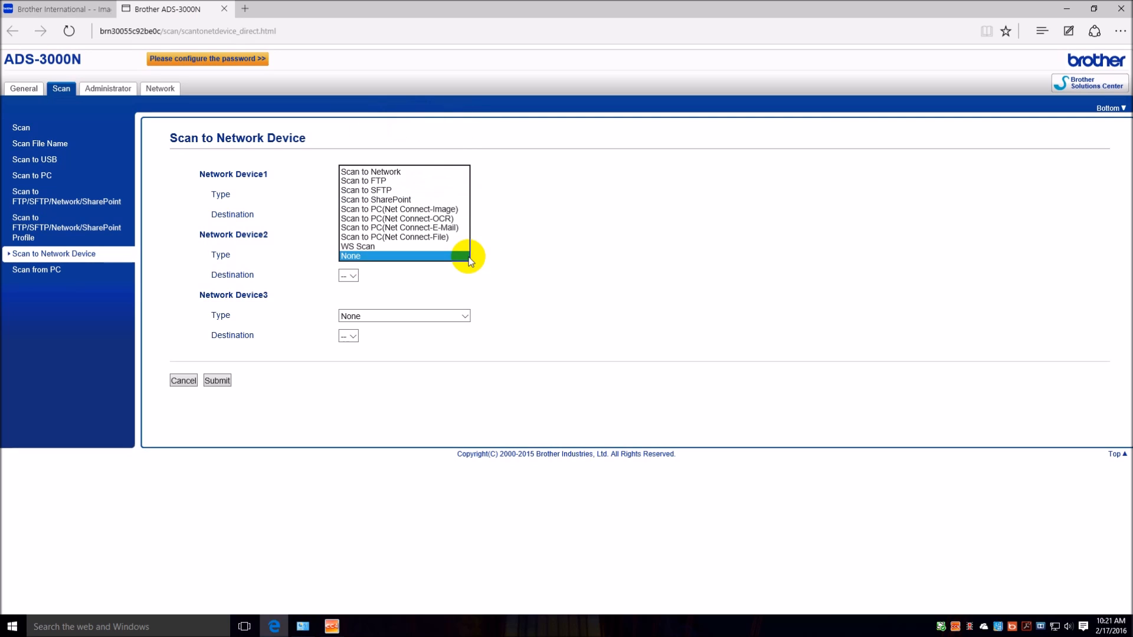
{"action": "left_click", "coordinate": [464, 319]}
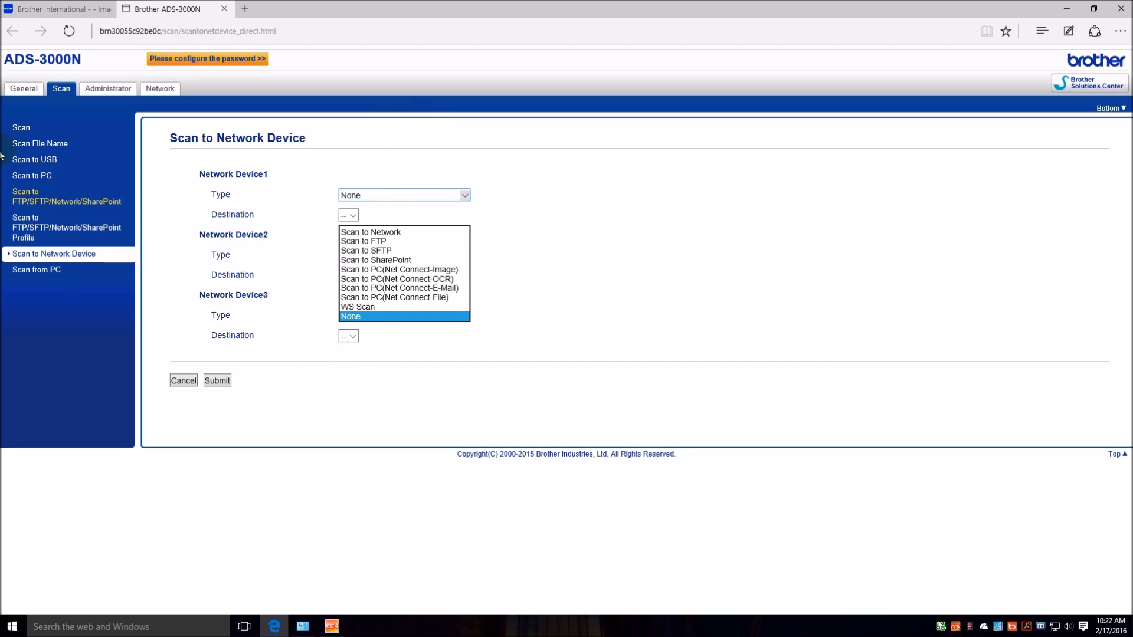
View the scanner's Scan to PC and Scan to USB settings pages.
{"action": "left_click", "coordinate": [20, 176]}
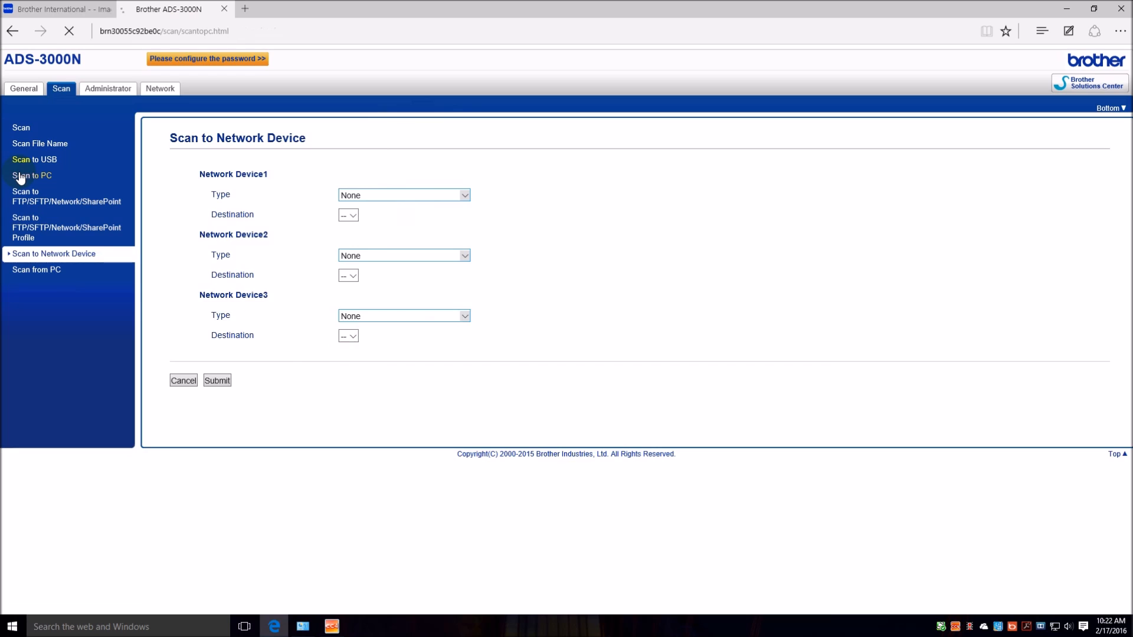
{"action": "left_click", "coordinate": [32, 160]}
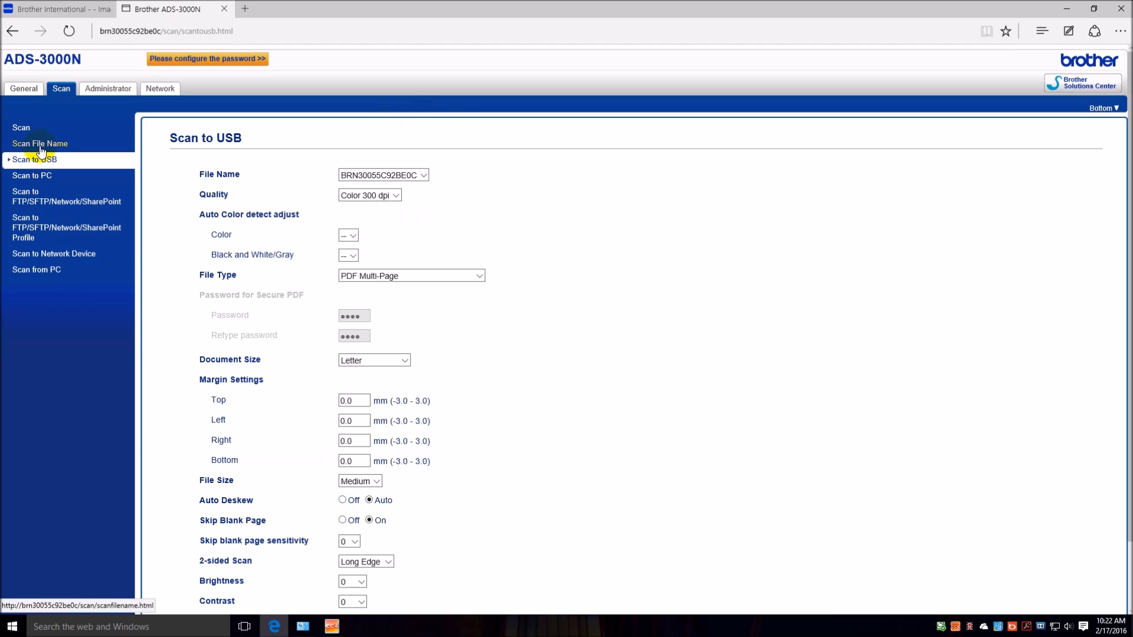
View the Scan File Name page, and examine the Image target application choices in ControlCenter4's Device Scan Settings.
{"action": "left_click", "coordinate": [41, 147]}
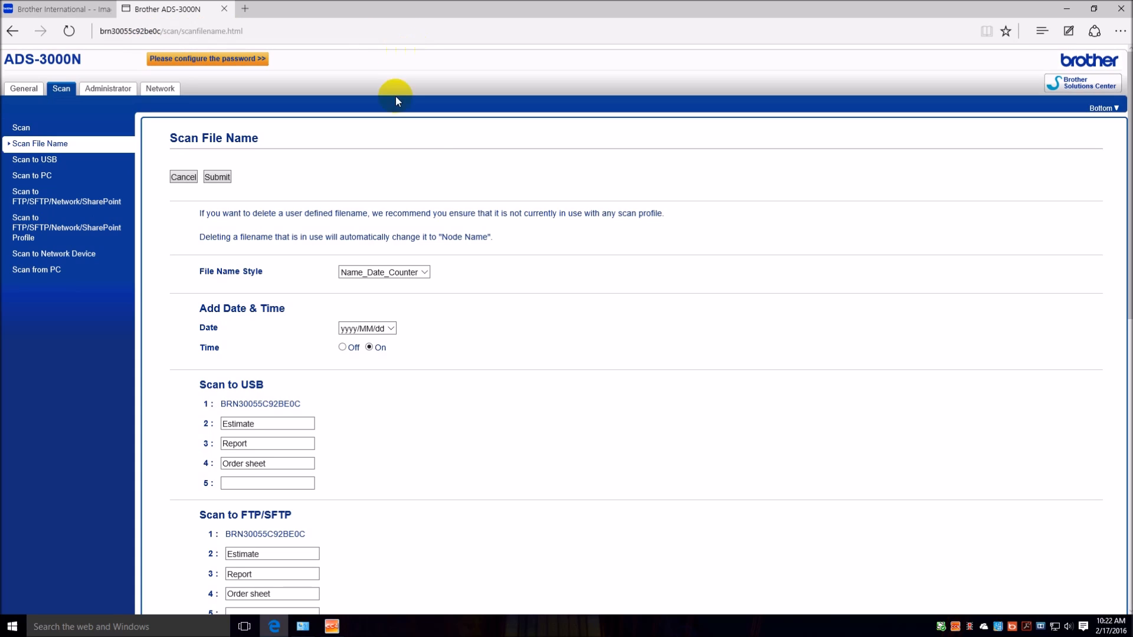
{"action": "left_click", "coordinate": [338, 630]}
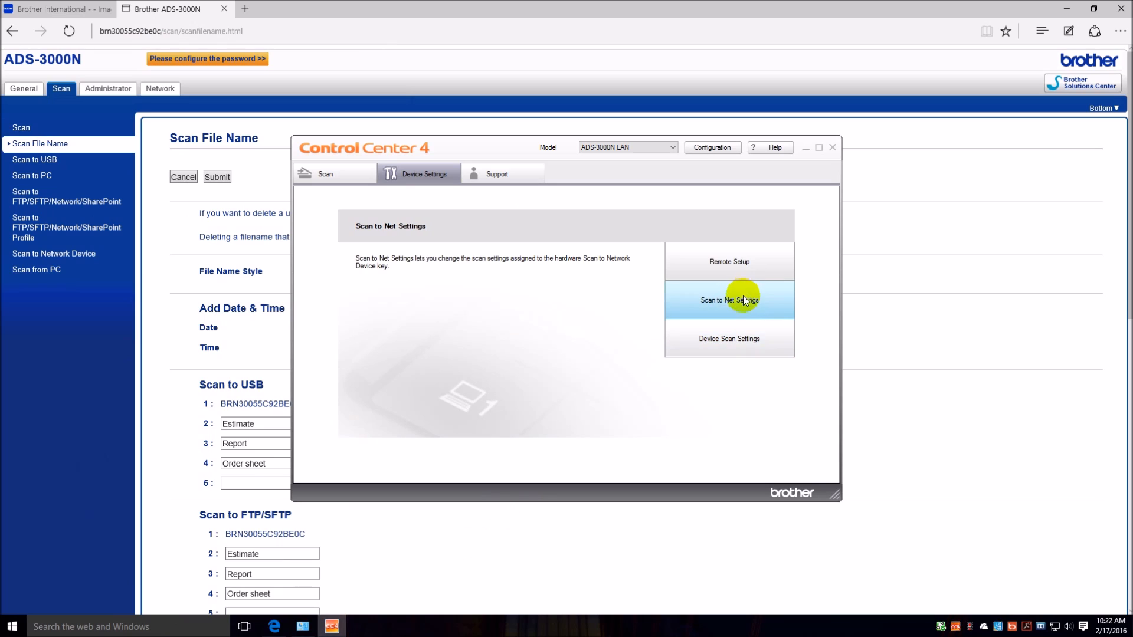
{"action": "left_click", "coordinate": [738, 338]}
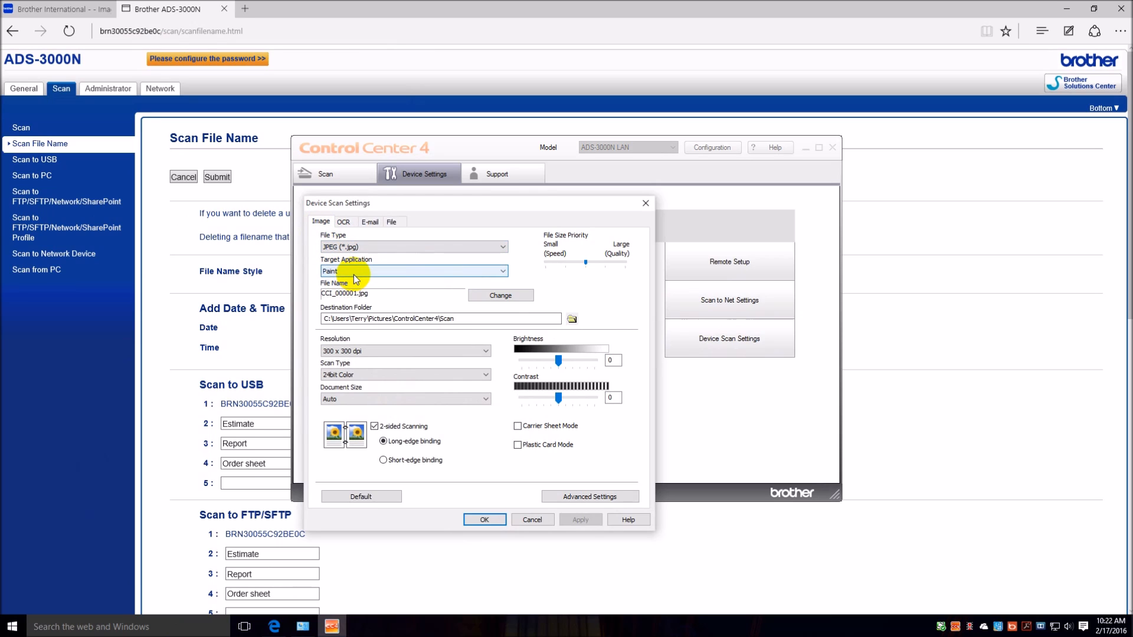
{"action": "left_click", "coordinate": [477, 272]}
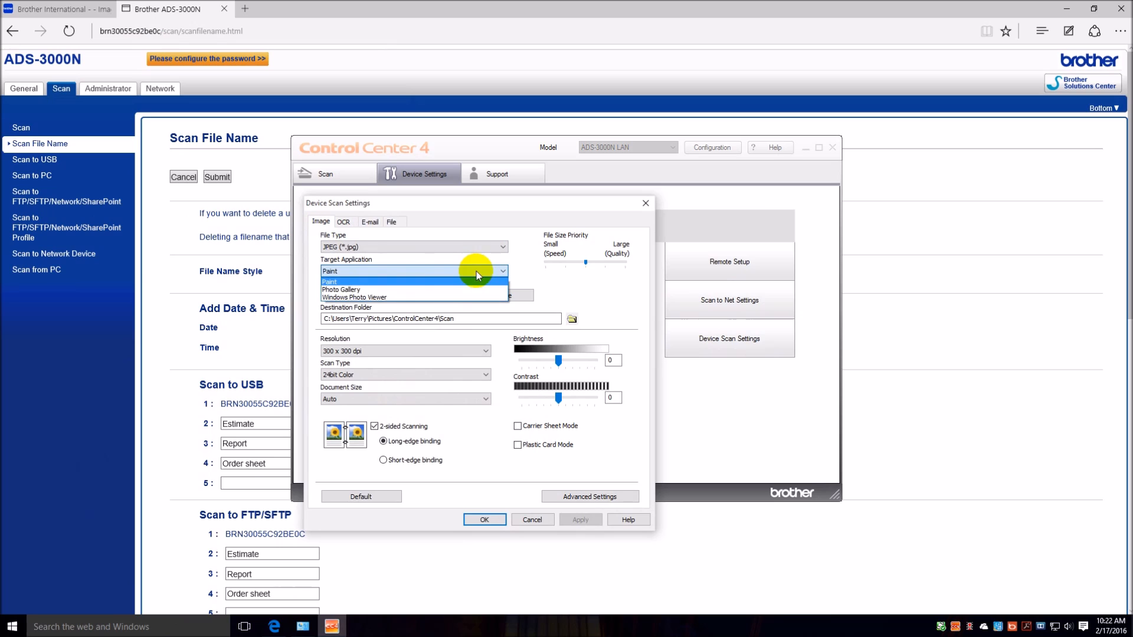
{"action": "left_click", "coordinate": [476, 272]}
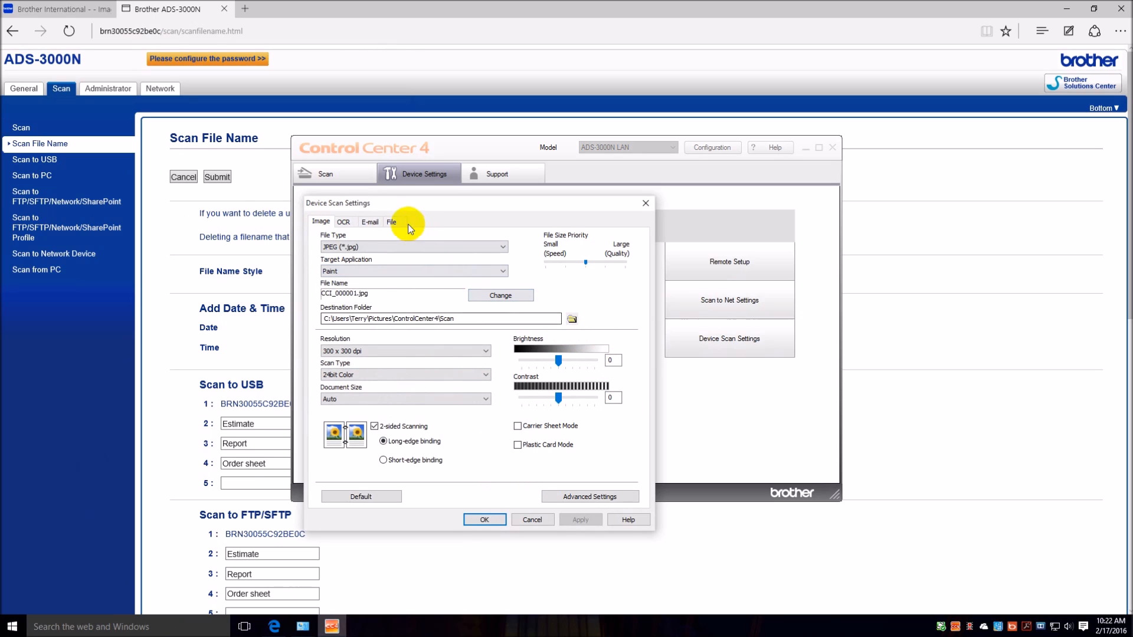
Review the OCR, E-mail and File settings in Device Scan Settings, and close the dialog without changing anything.
{"action": "left_click", "coordinate": [342, 222]}
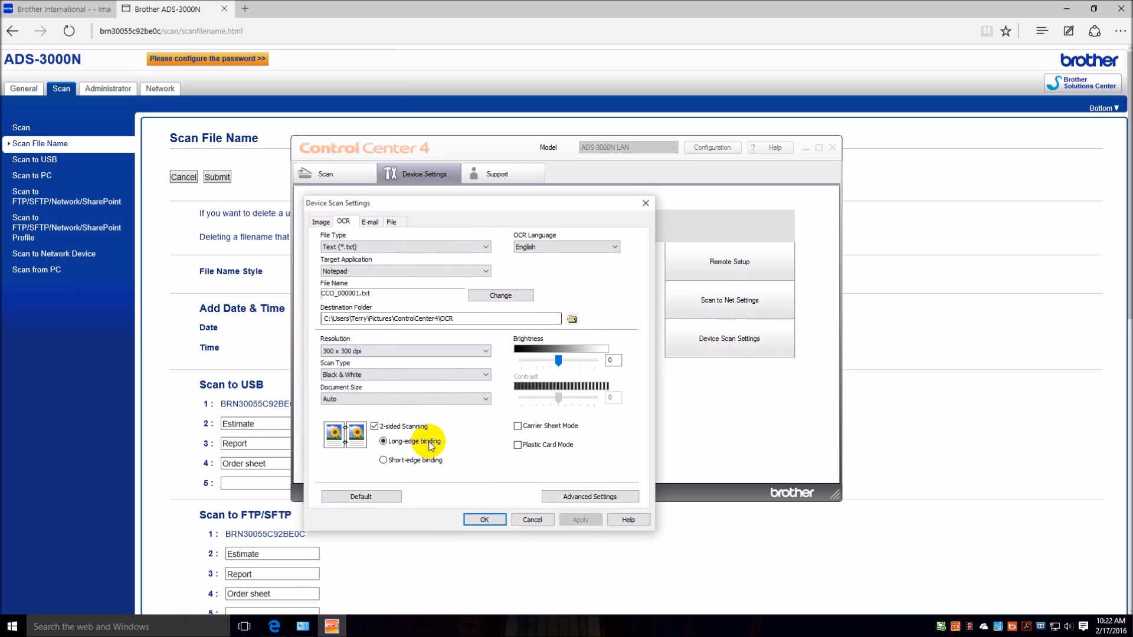
{"action": "left_click", "coordinate": [377, 222]}
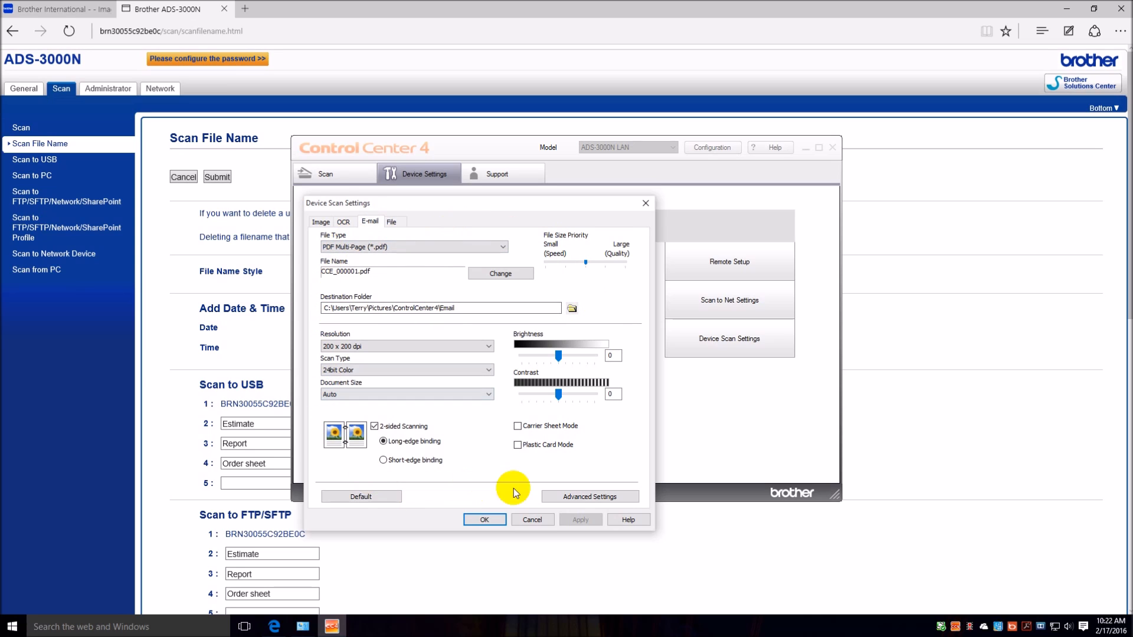
{"action": "left_click", "coordinate": [392, 222]}
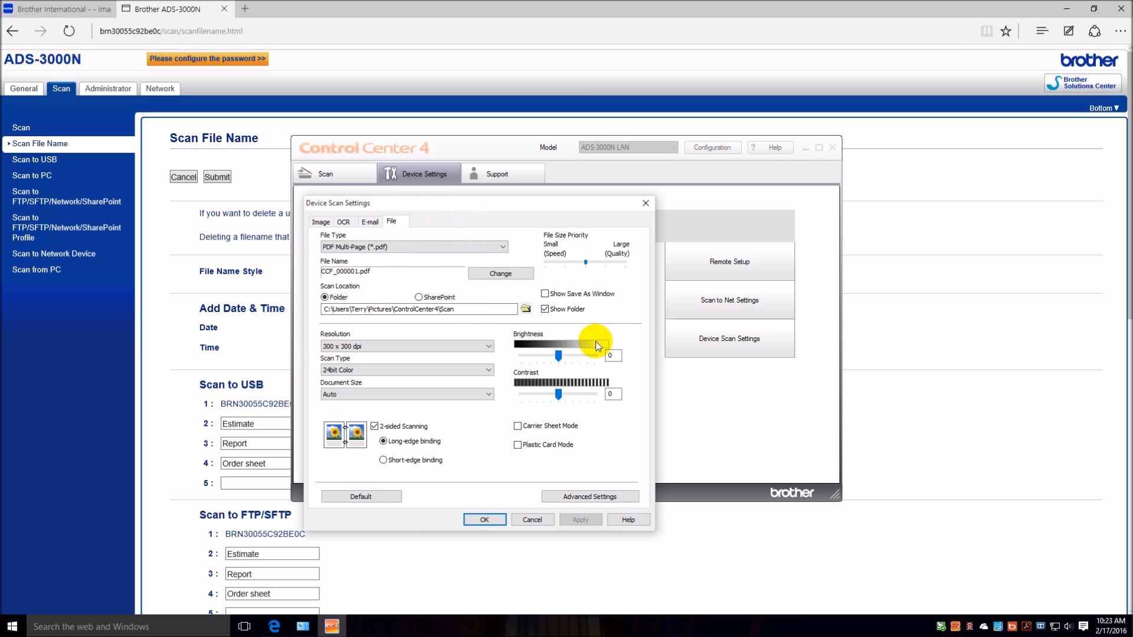
{"action": "left_click", "coordinate": [533, 520]}
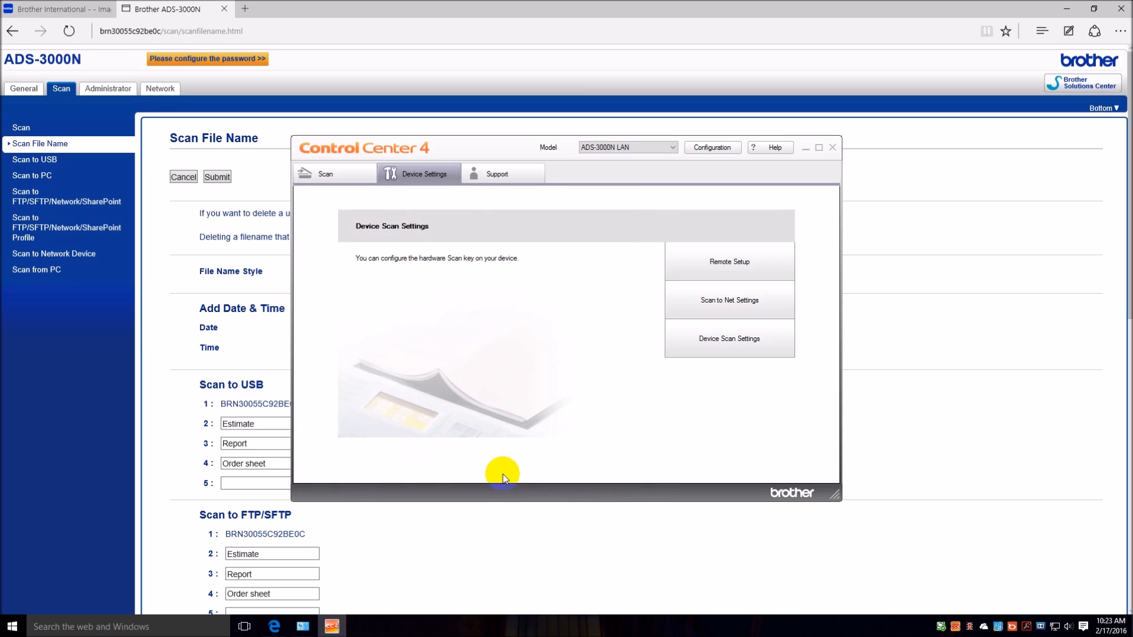
Look over the Scan page, the Image device scan settings and the ControlCenter4 Preferences, discarding any changes.
{"action": "left_click", "coordinate": [328, 179]}
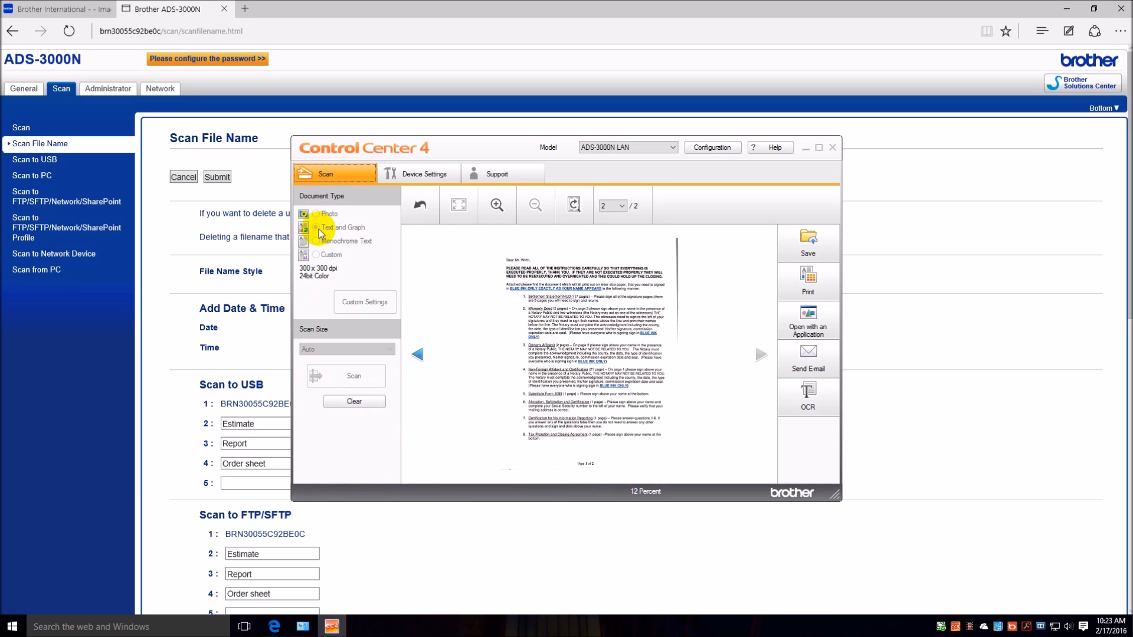
{"action": "left_click", "coordinate": [433, 173]}
{"action": "left_click", "coordinate": [743, 339]}
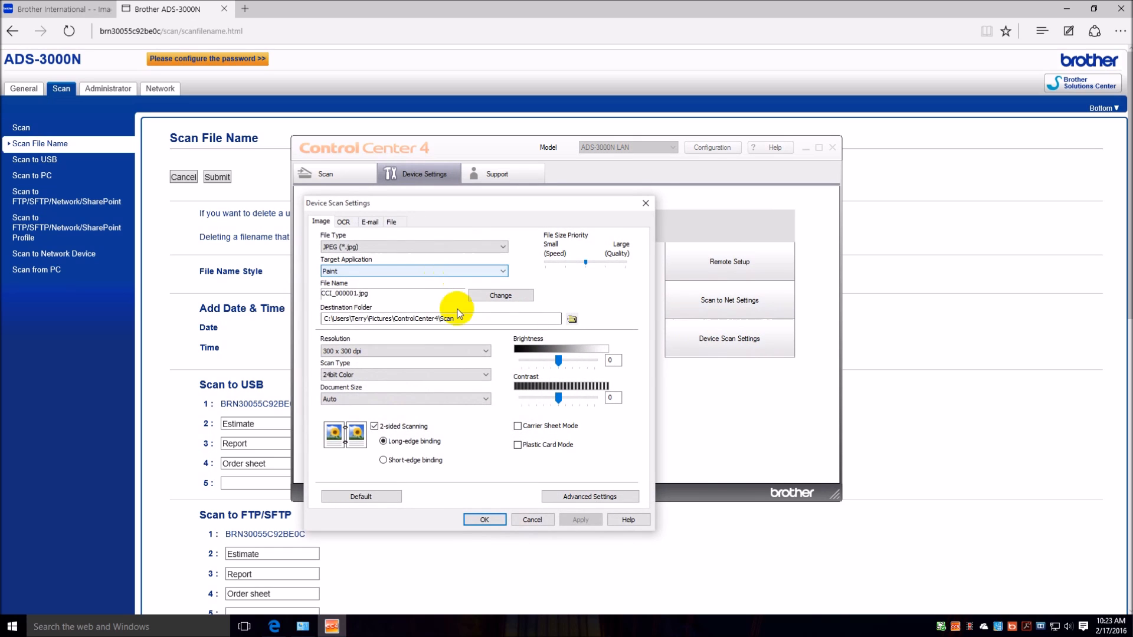
{"action": "left_click", "coordinate": [538, 521]}
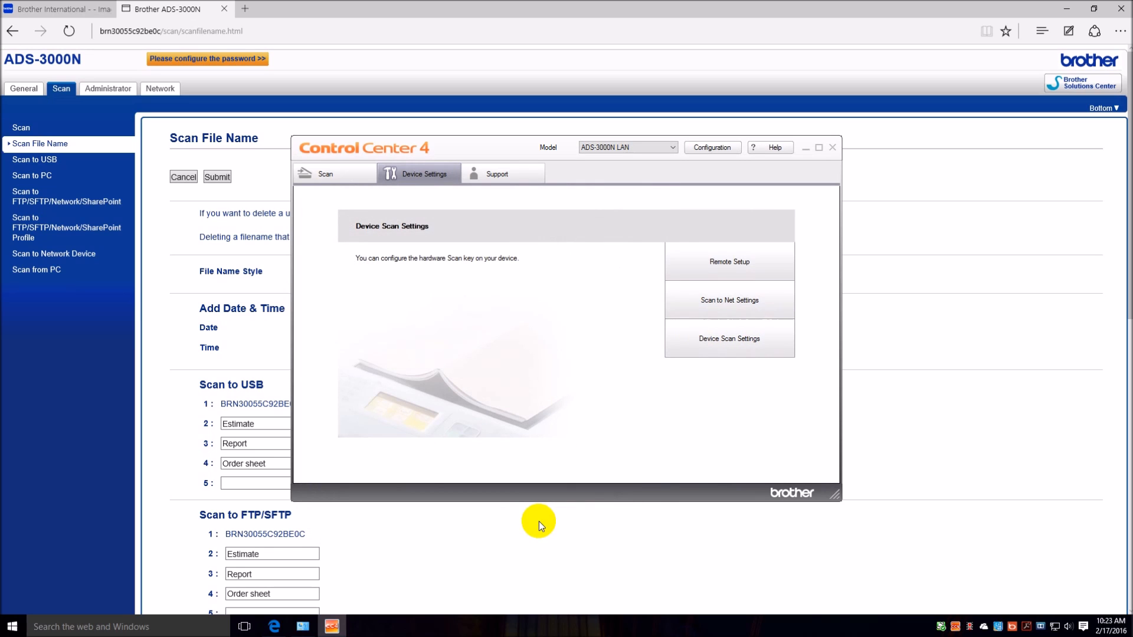
{"action": "left_click", "coordinate": [649, 348]}
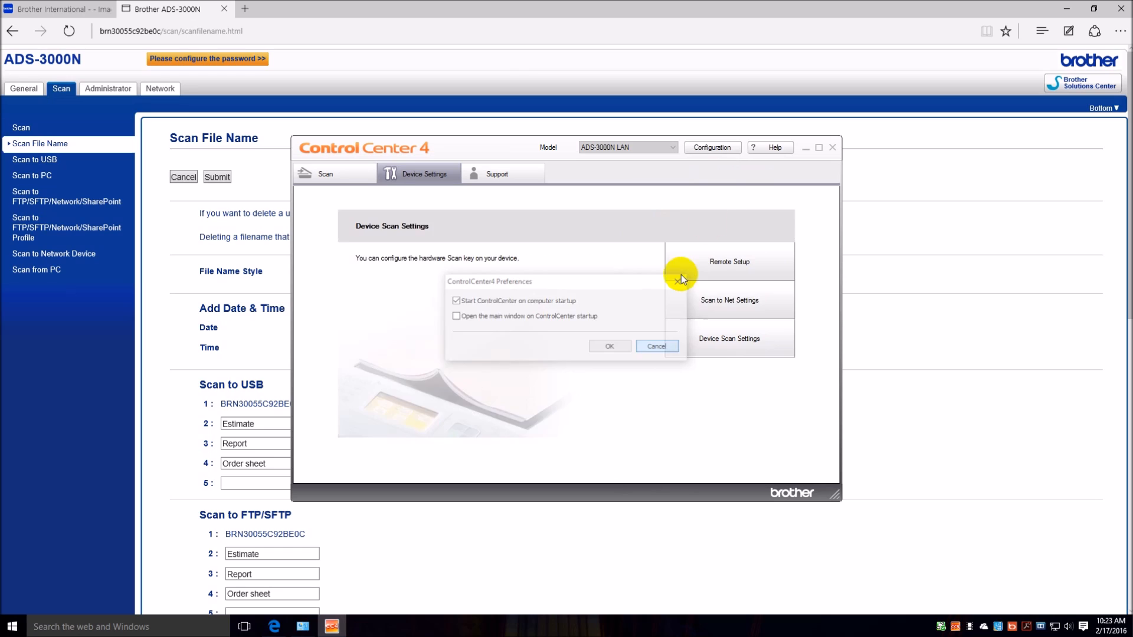
Switch the ControlCenter4 mode to Advanced Mode.
{"action": "left_click", "coordinate": [725, 153]}
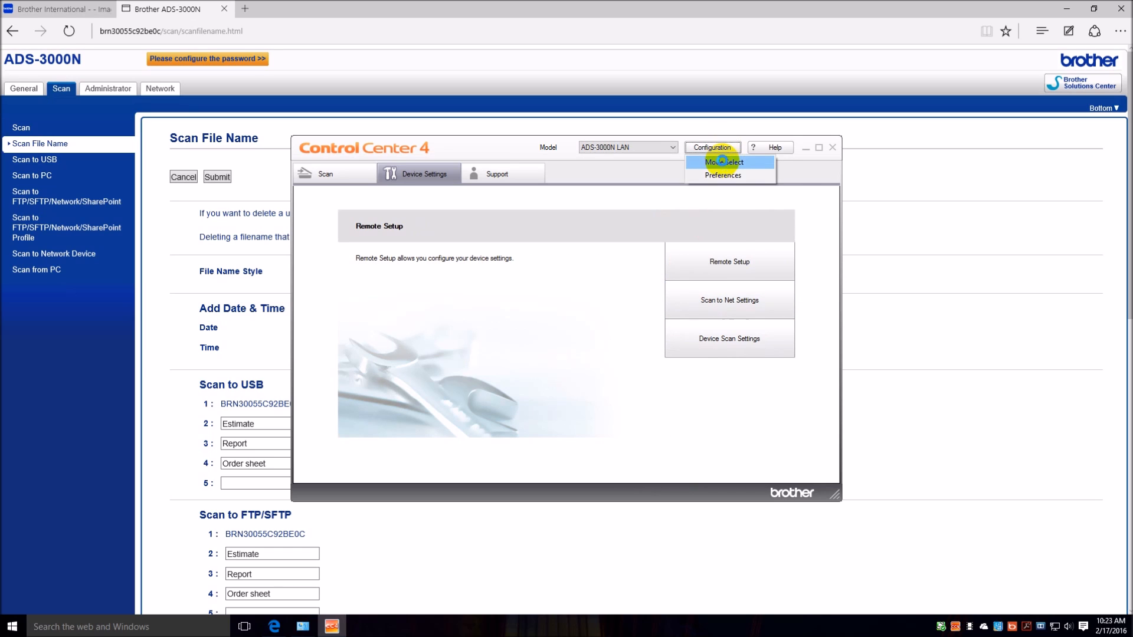
{"action": "left_click", "coordinate": [721, 163]}
{"action": "left_click", "coordinate": [582, 324]}
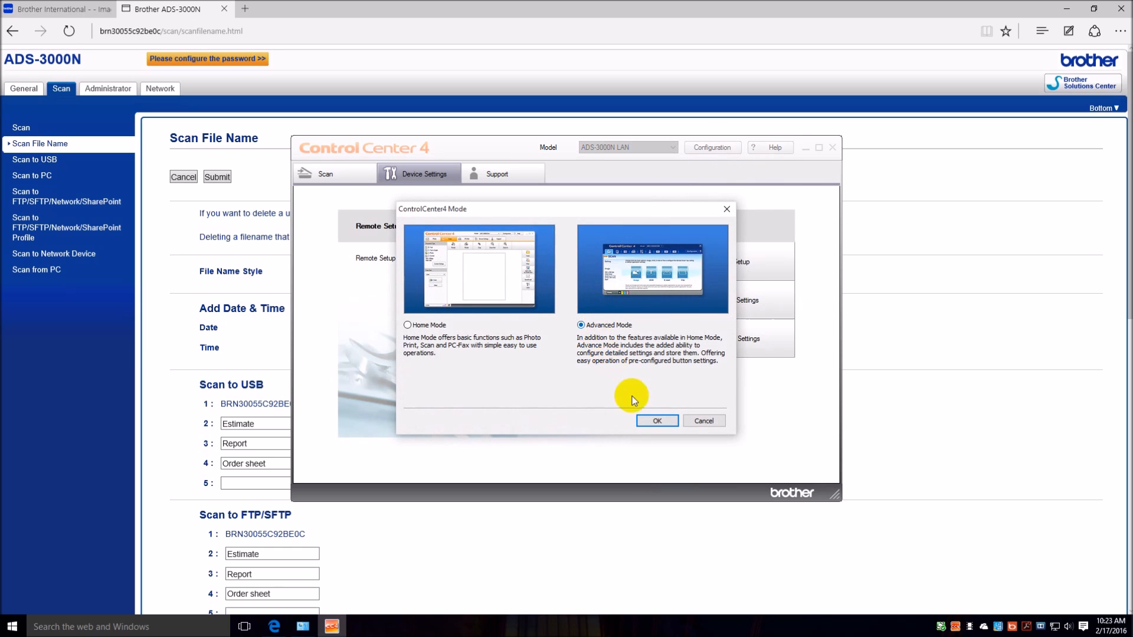
{"action": "left_click", "coordinate": [654, 422]}
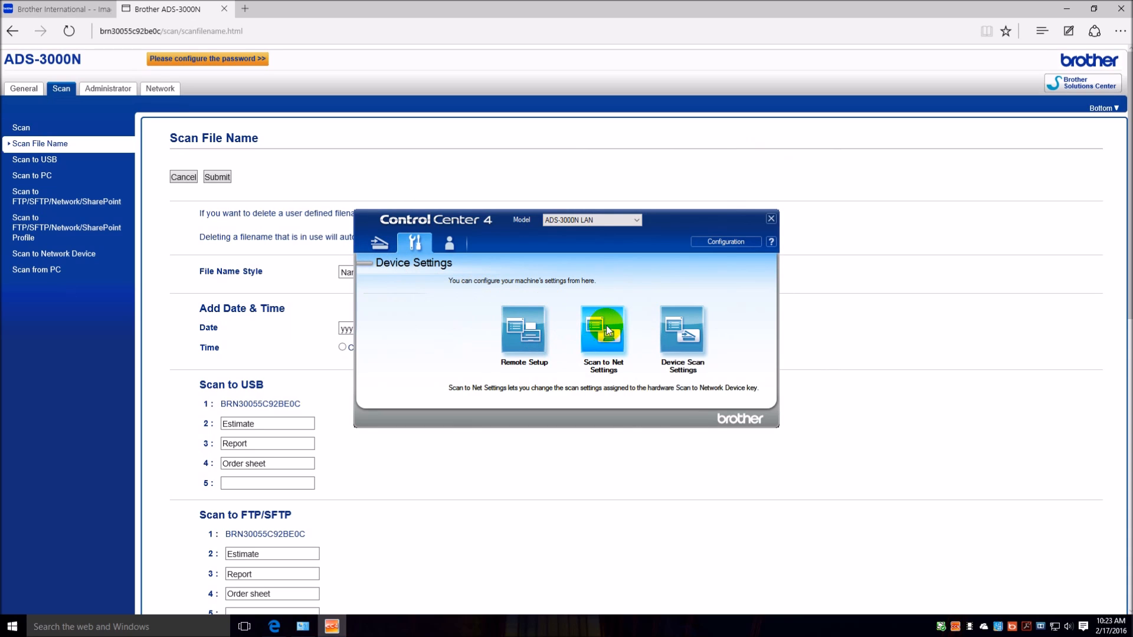
View the Image scan settings offered on the Advanced Mode Scan page, and cancel without scanning.
{"action": "left_click", "coordinate": [379, 242]}
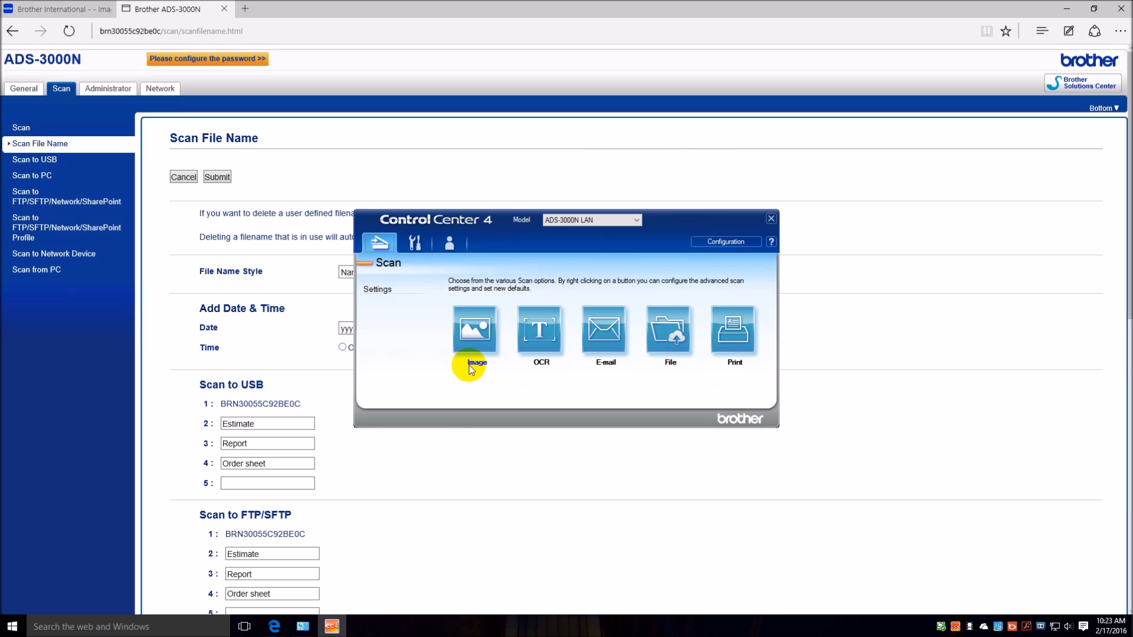
{"action": "left_click", "coordinate": [486, 339]}
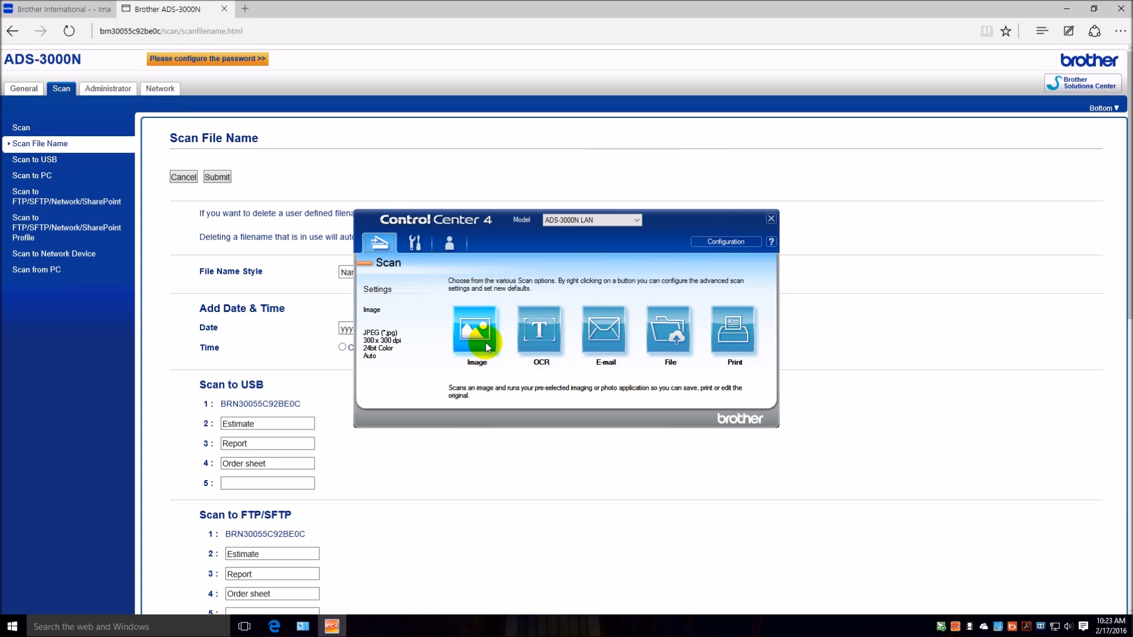
{"action": "left_click", "coordinate": [478, 336]}
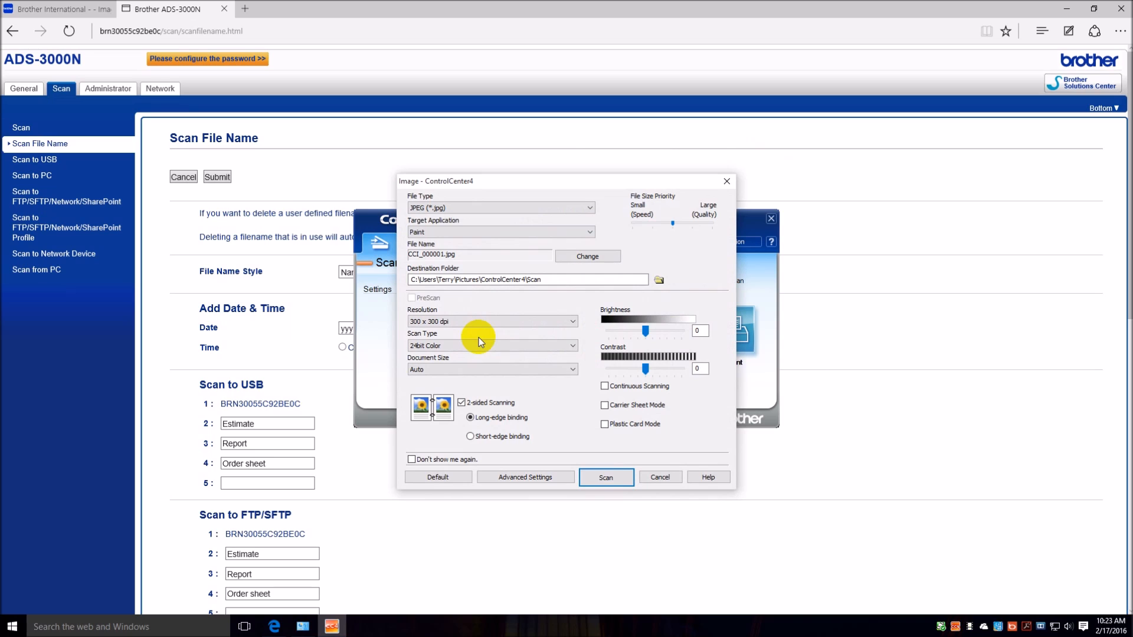
{"action": "left_click", "coordinate": [671, 479]}
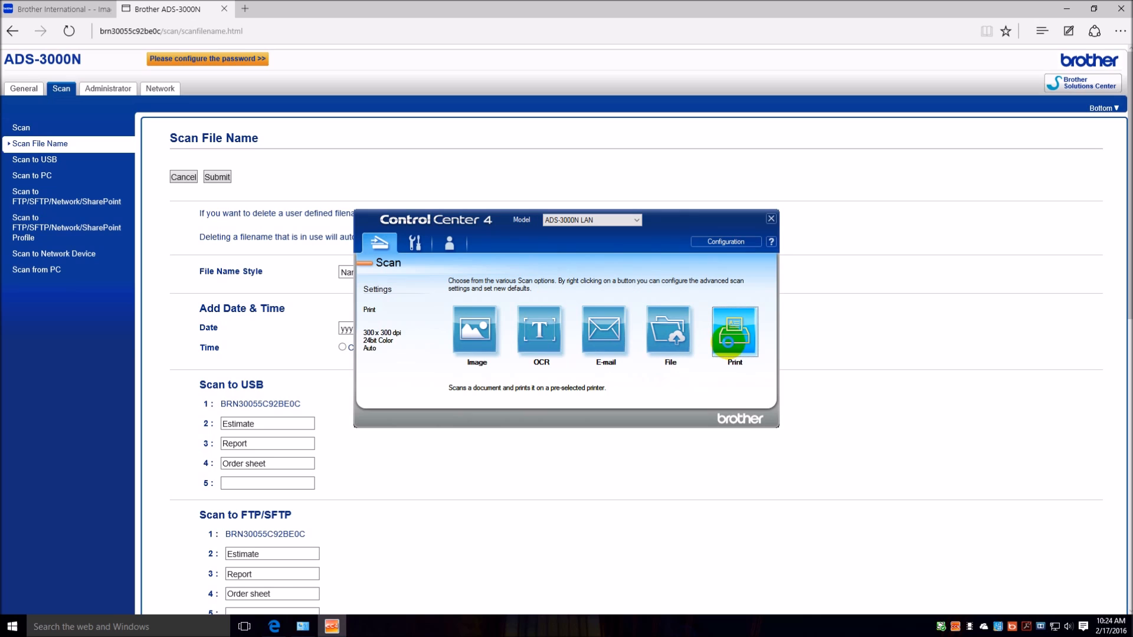
Examine the printer choices and advanced settings of the Print scan function, and cancel without scanning.
{"action": "left_click", "coordinate": [730, 337]}
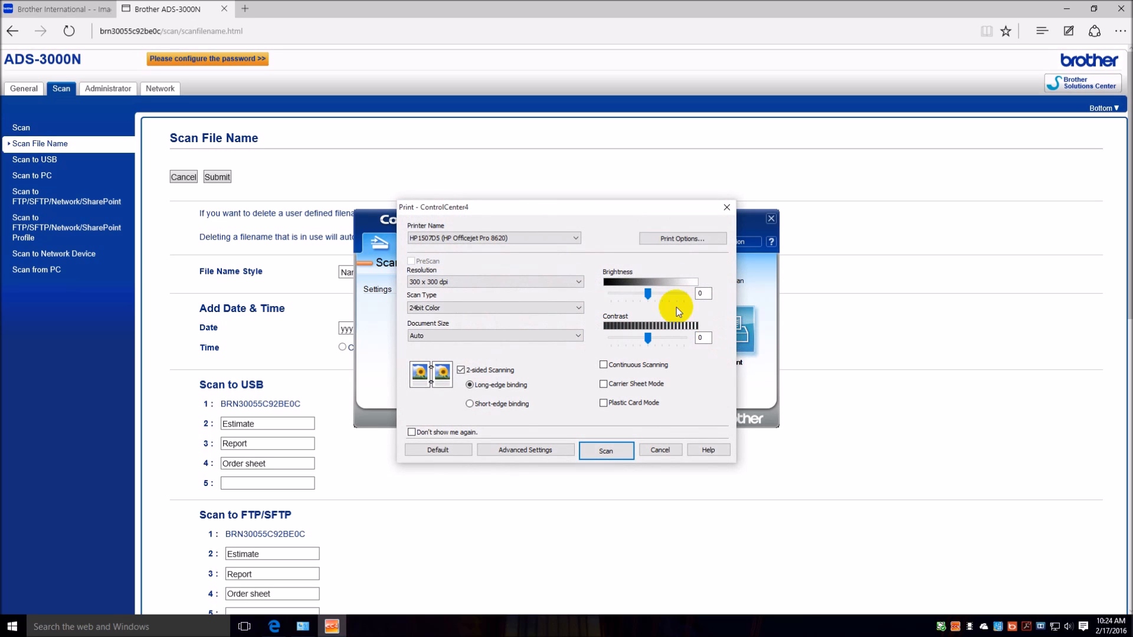
{"action": "left_click", "coordinate": [576, 238]}
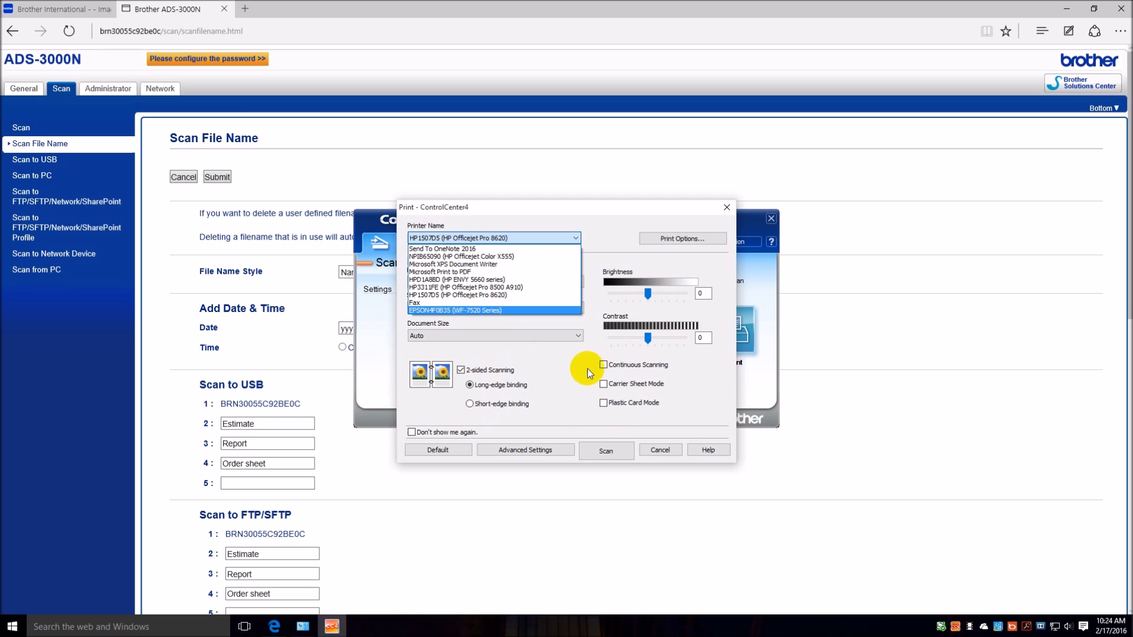
{"action": "left_click", "coordinate": [535, 450]}
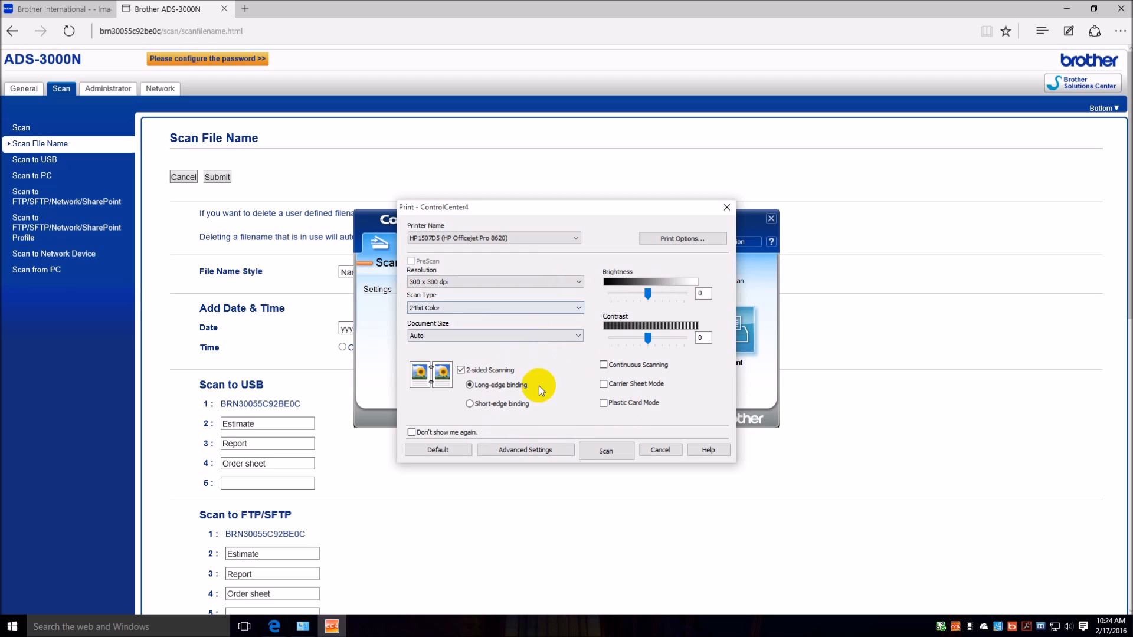
{"action": "left_click", "coordinate": [524, 450]}
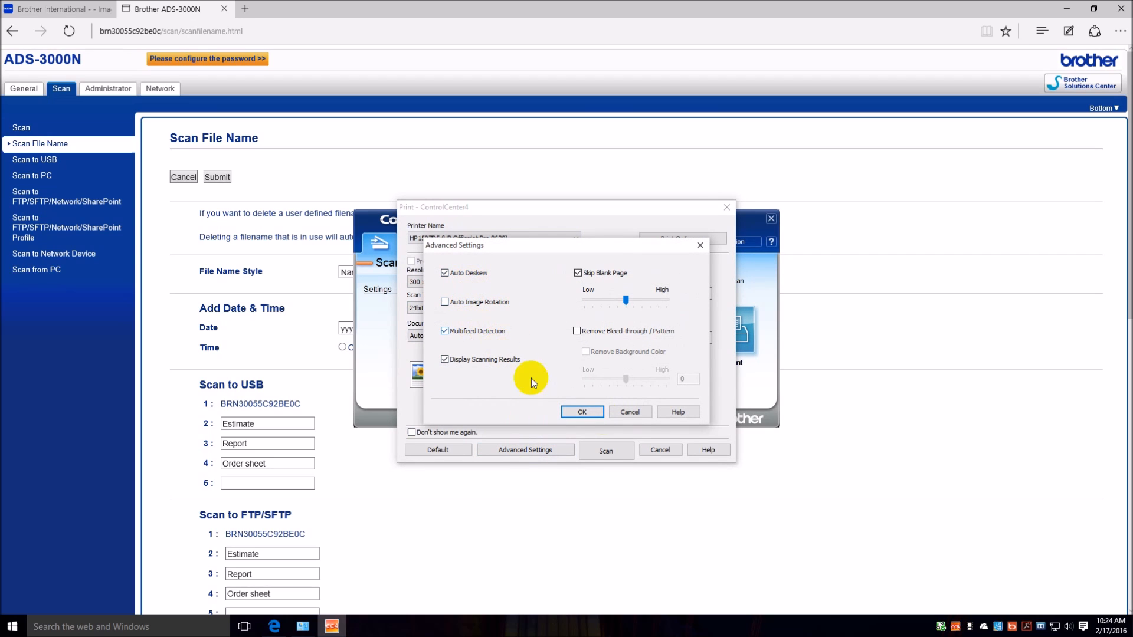
{"action": "left_click", "coordinate": [638, 413]}
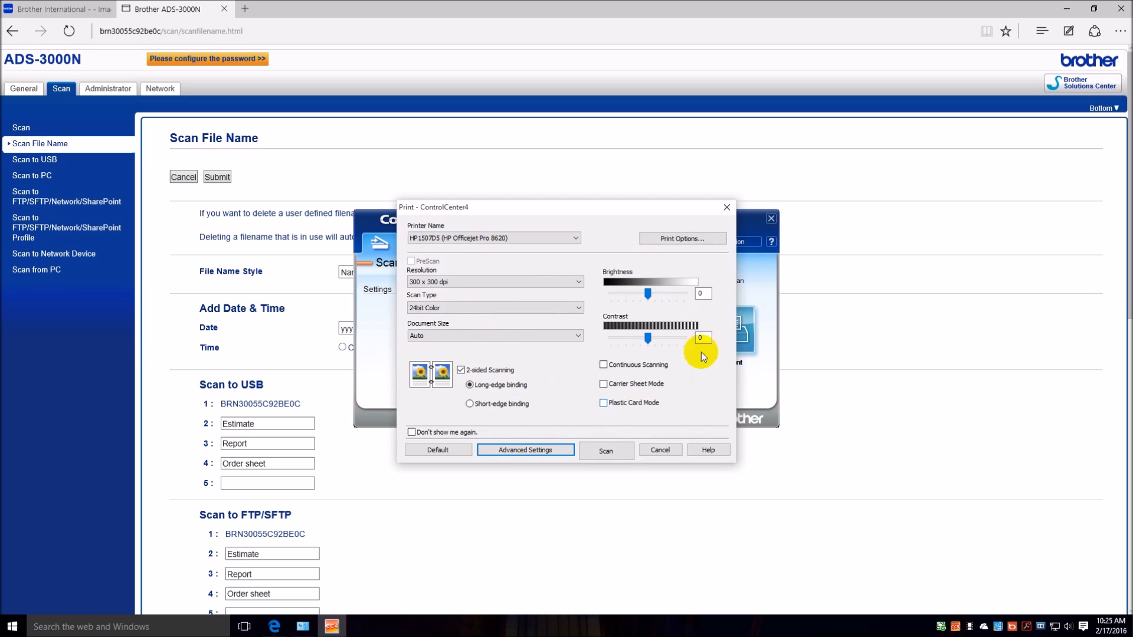
{"action": "left_click", "coordinate": [660, 451]}
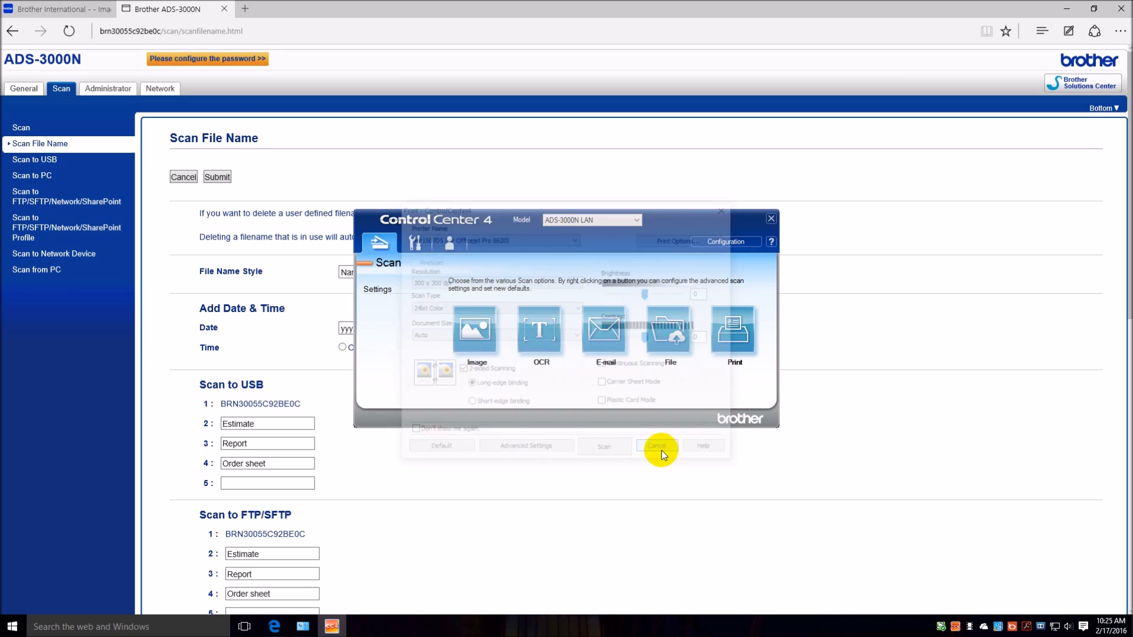
Examine the configuration options available in Advanced Mode and the summary of the Print scan function.
{"action": "left_click", "coordinate": [753, 242]}
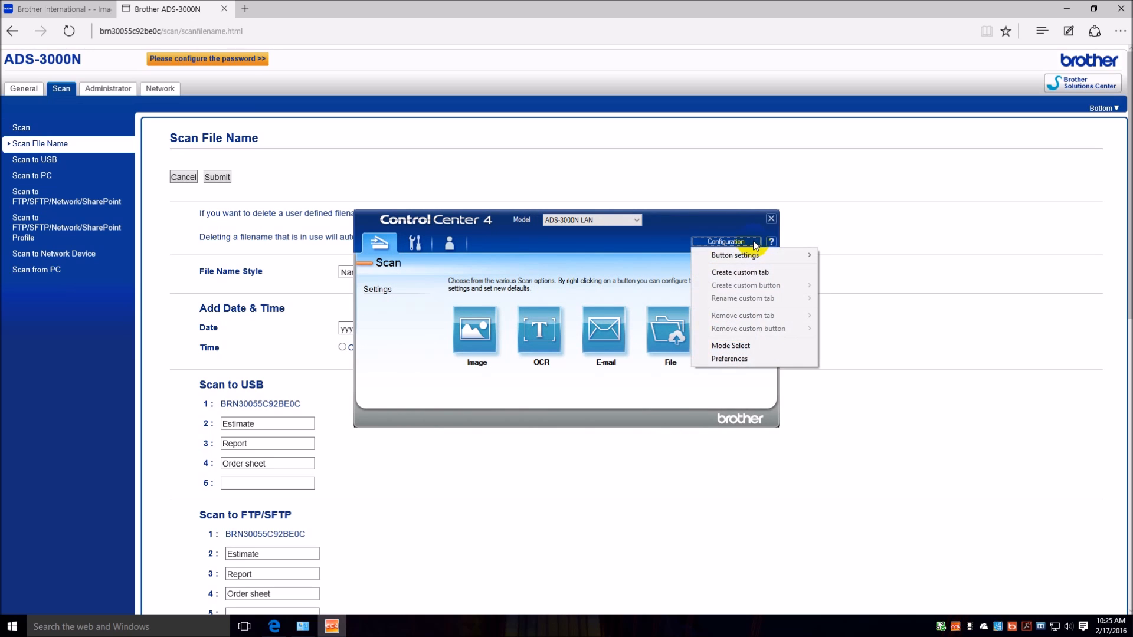
{"action": "left_click", "coordinate": [639, 239]}
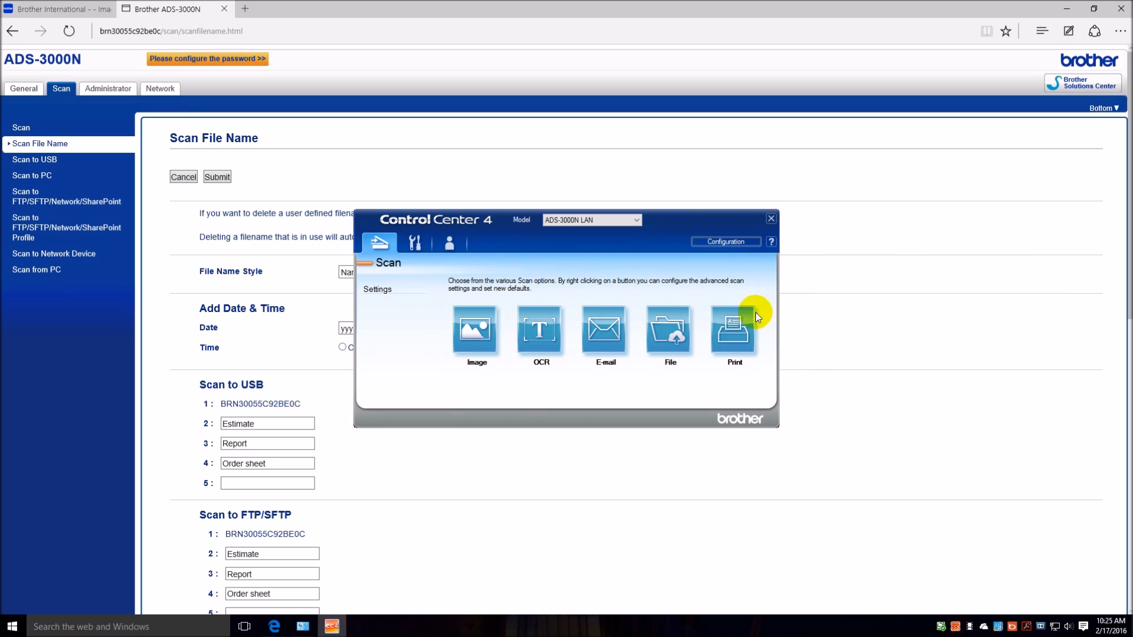
{"action": "left_click", "coordinate": [739, 340]}
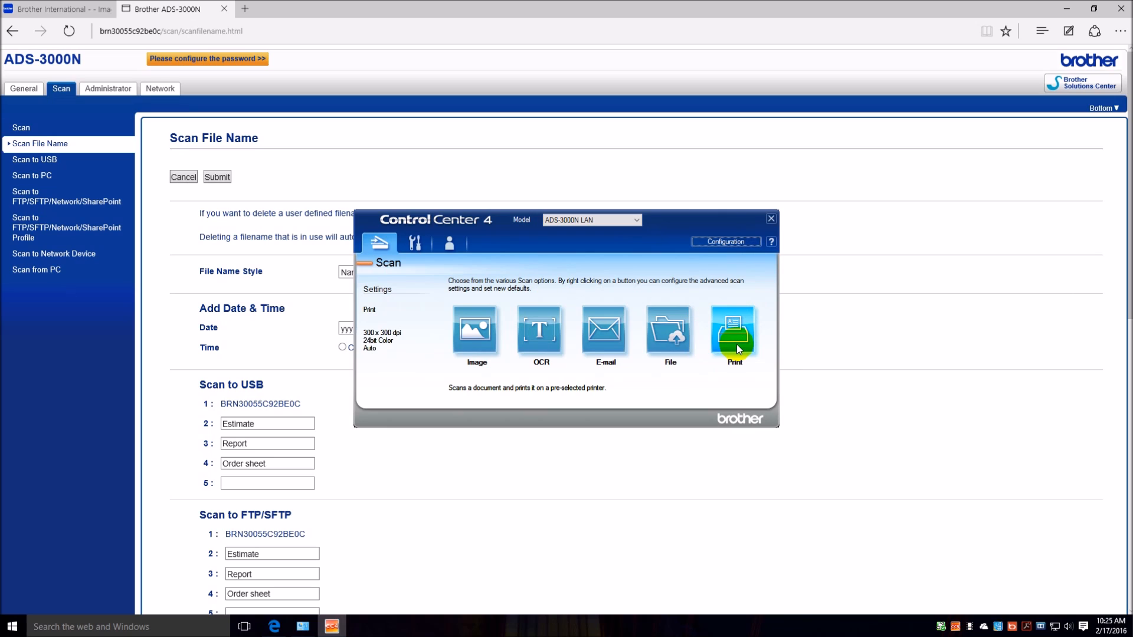
Launch Scan to Net Settings from the device settings, keeping the Scan to Network Device page in the existing browser tab and closing the extra tab.
{"action": "left_click", "coordinate": [417, 250]}
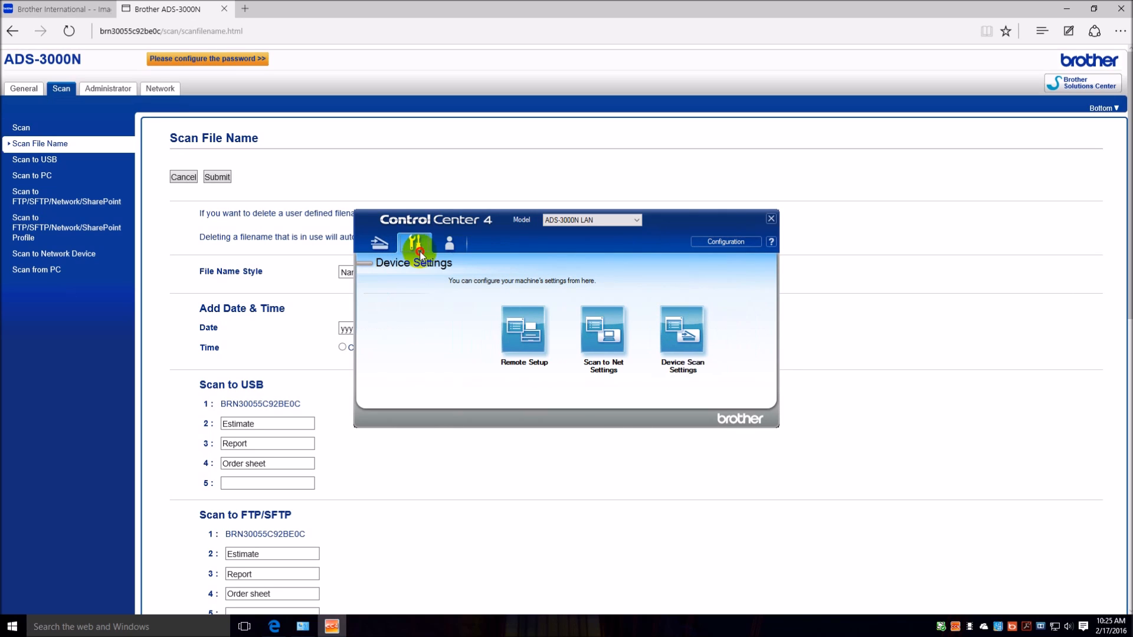
{"action": "left_click", "coordinate": [605, 343]}
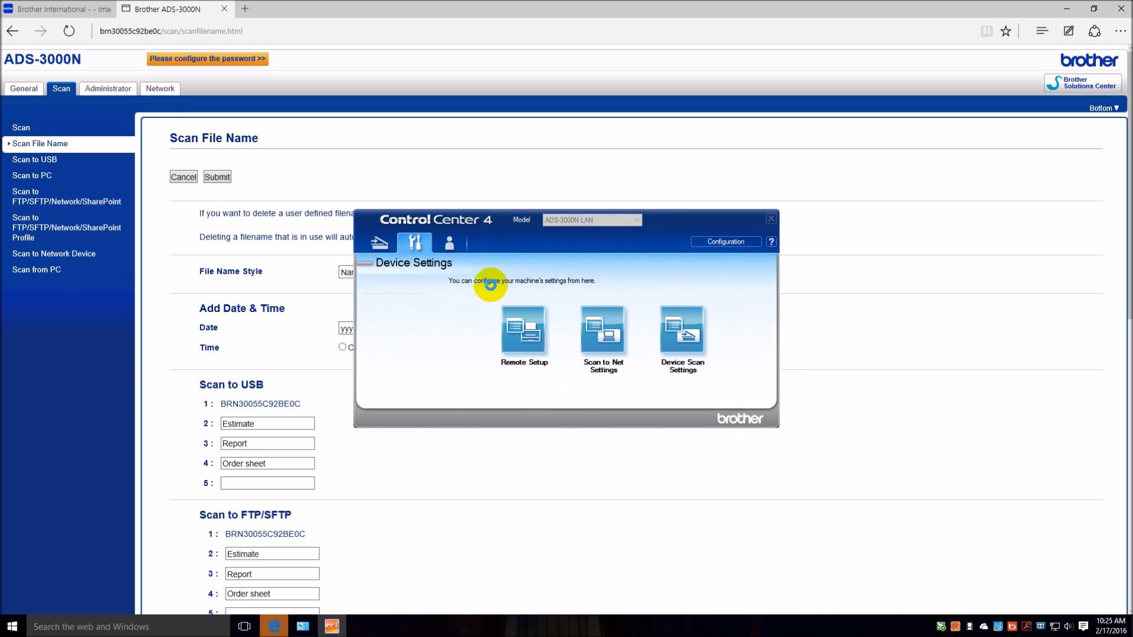
{"action": "left_click", "coordinate": [76, 359]}
{"action": "left_click", "coordinate": [51, 254]}
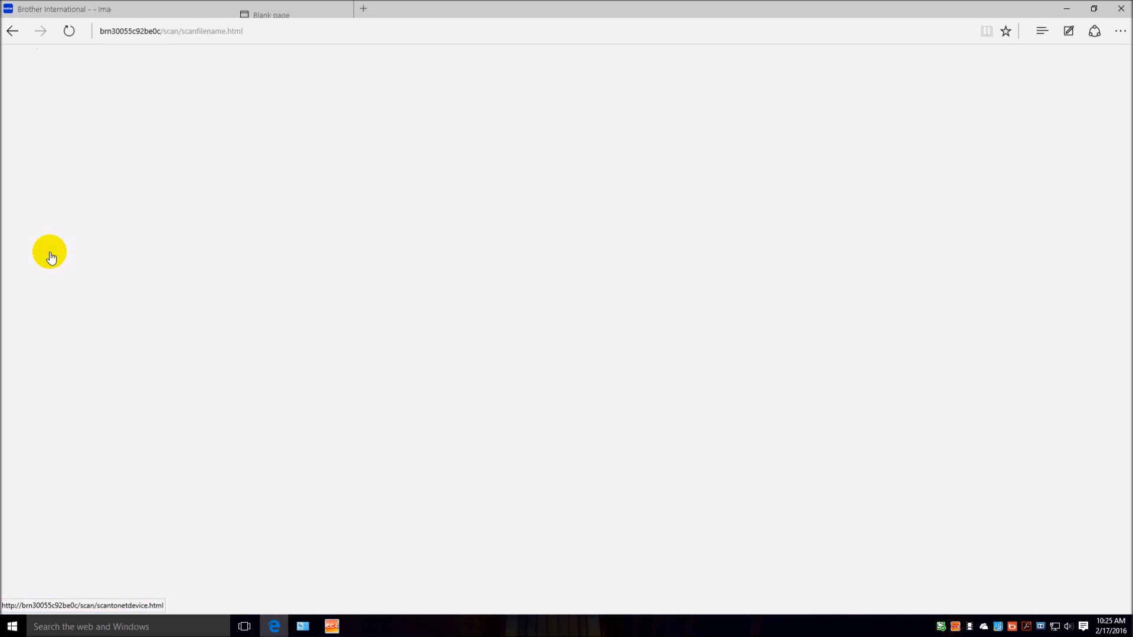
{"action": "left_click", "coordinate": [342, 8]}
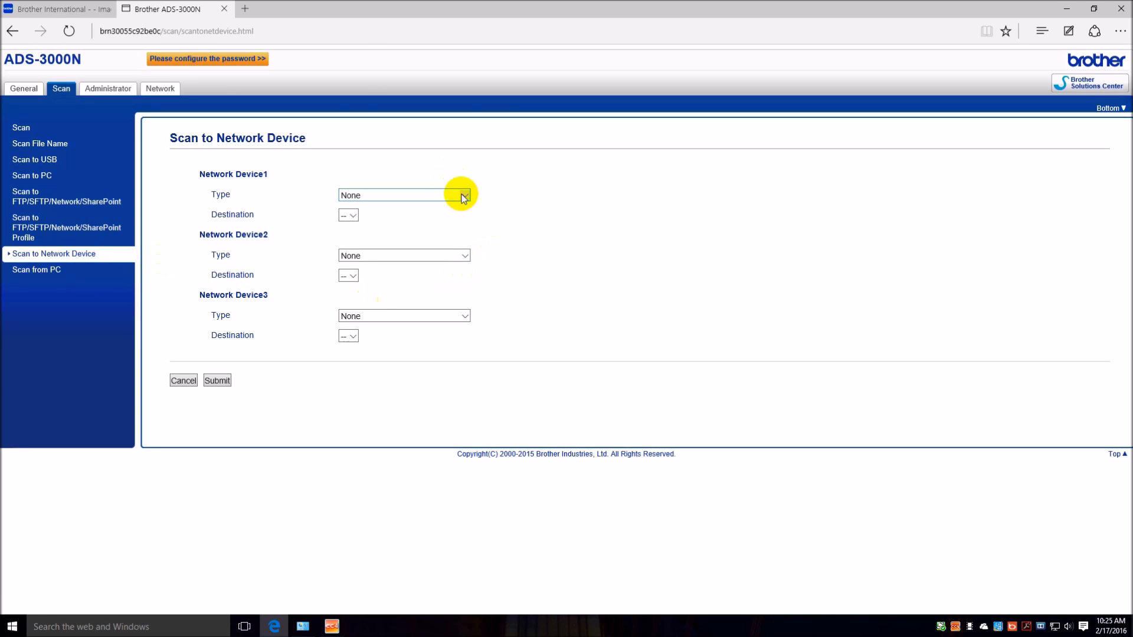
Examine the scan type options for Network Device1, and bring up the Brother ADS-3000N product page.
{"action": "left_click", "coordinate": [462, 197]}
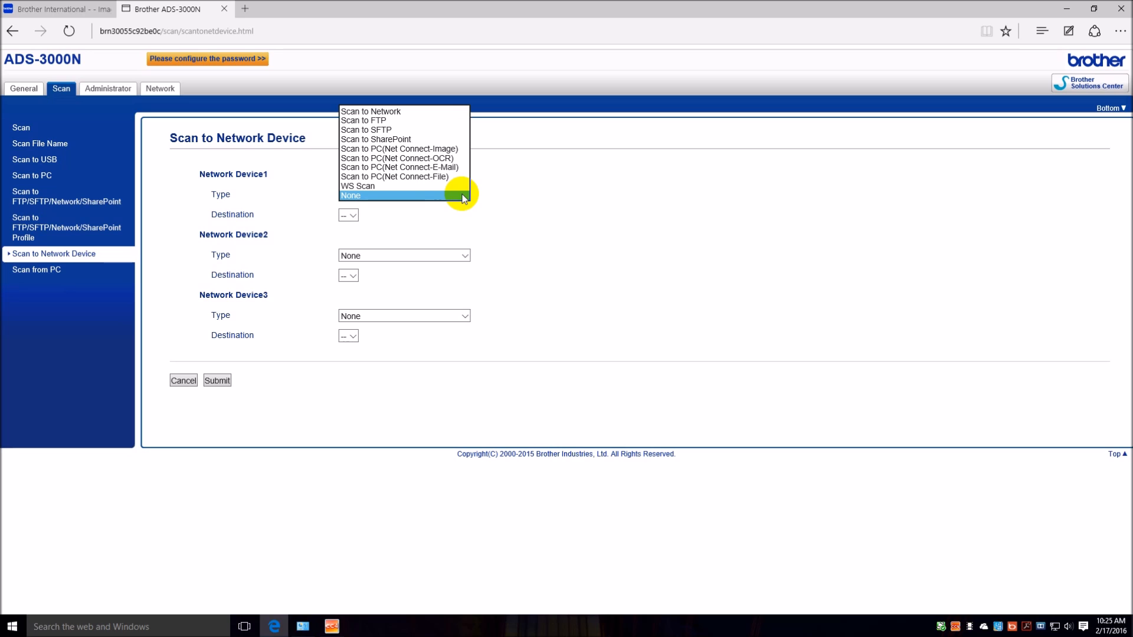
{"action": "left_click", "coordinate": [59, 9]}
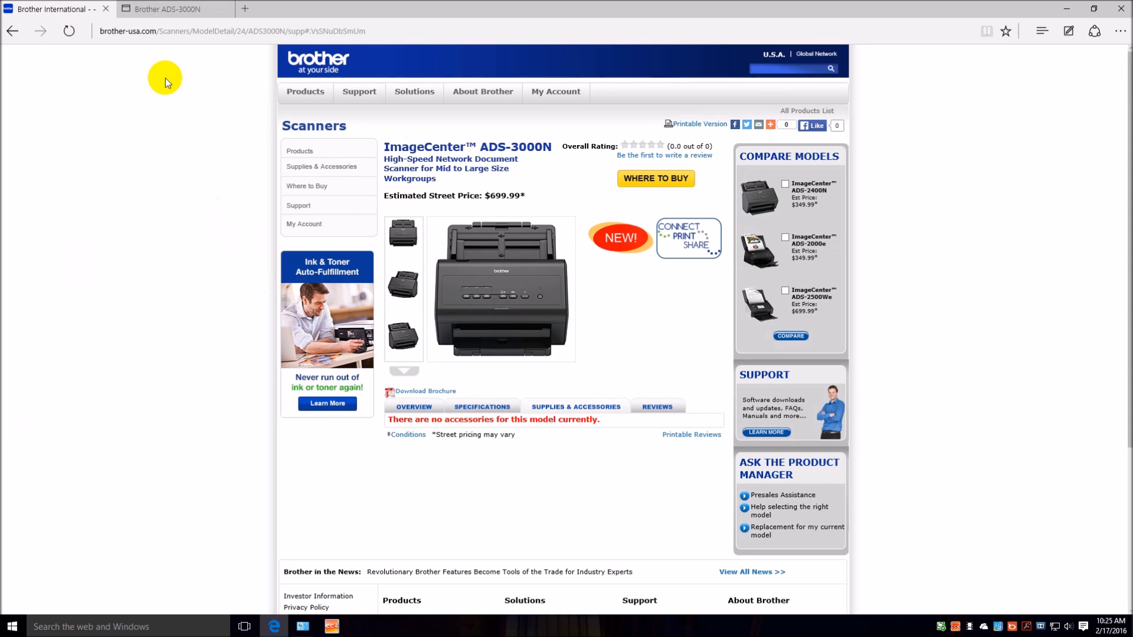
Return to the scanner's Scan to Network Device page and examine the scan types offered for Network Device1.
{"action": "left_click", "coordinate": [159, 10]}
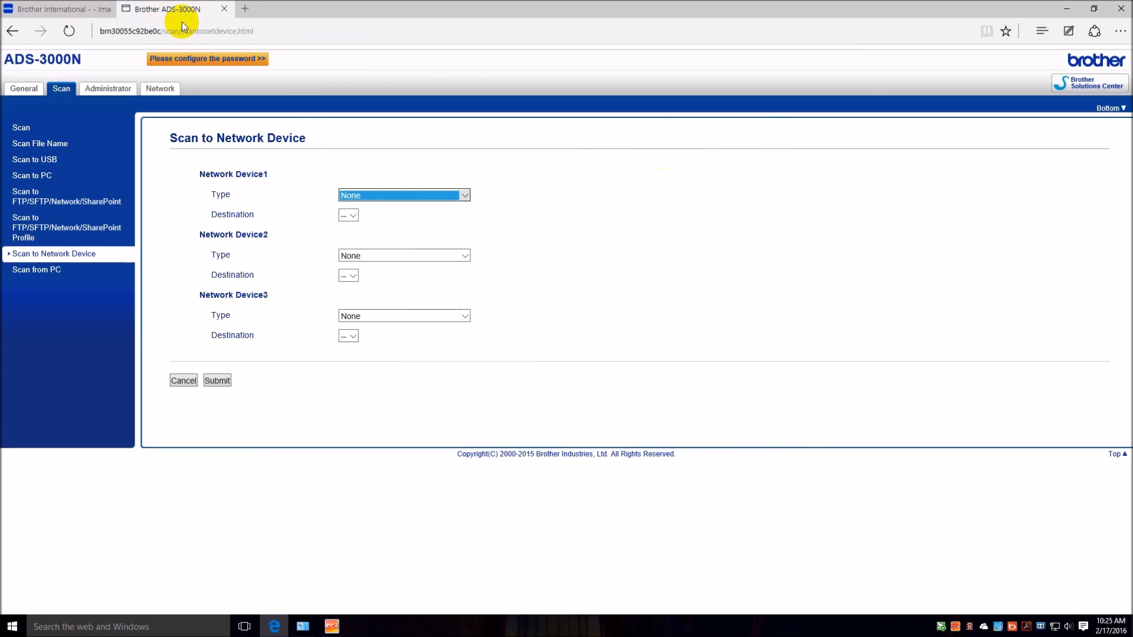
{"action": "left_click", "coordinate": [93, 283]}
{"action": "left_click", "coordinate": [466, 197]}
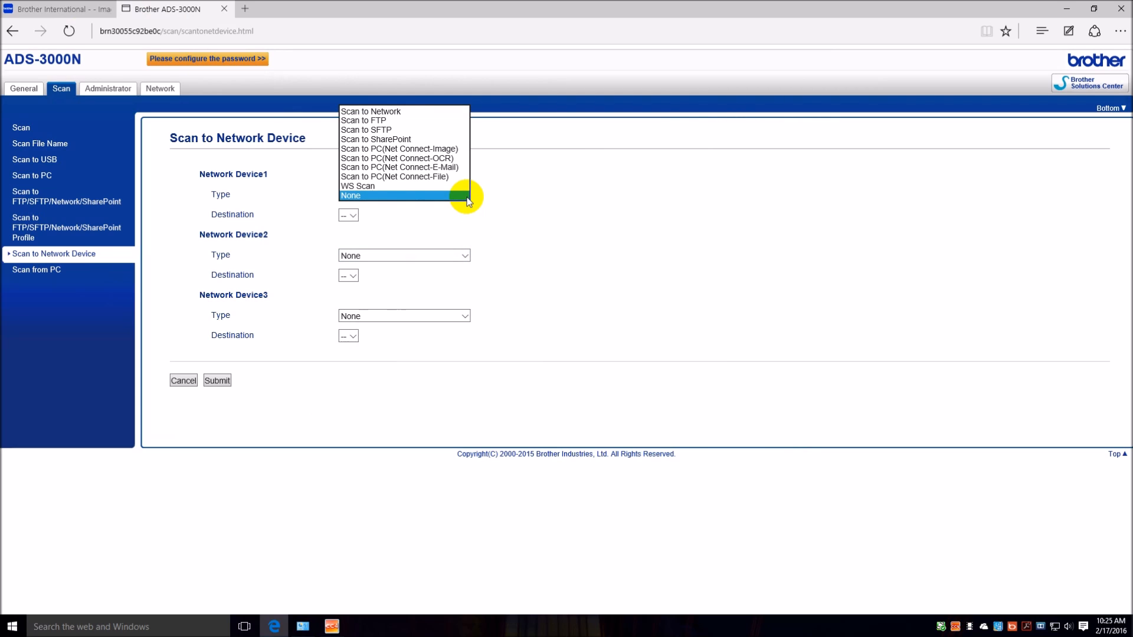
{"action": "left_click", "coordinate": [468, 197]}
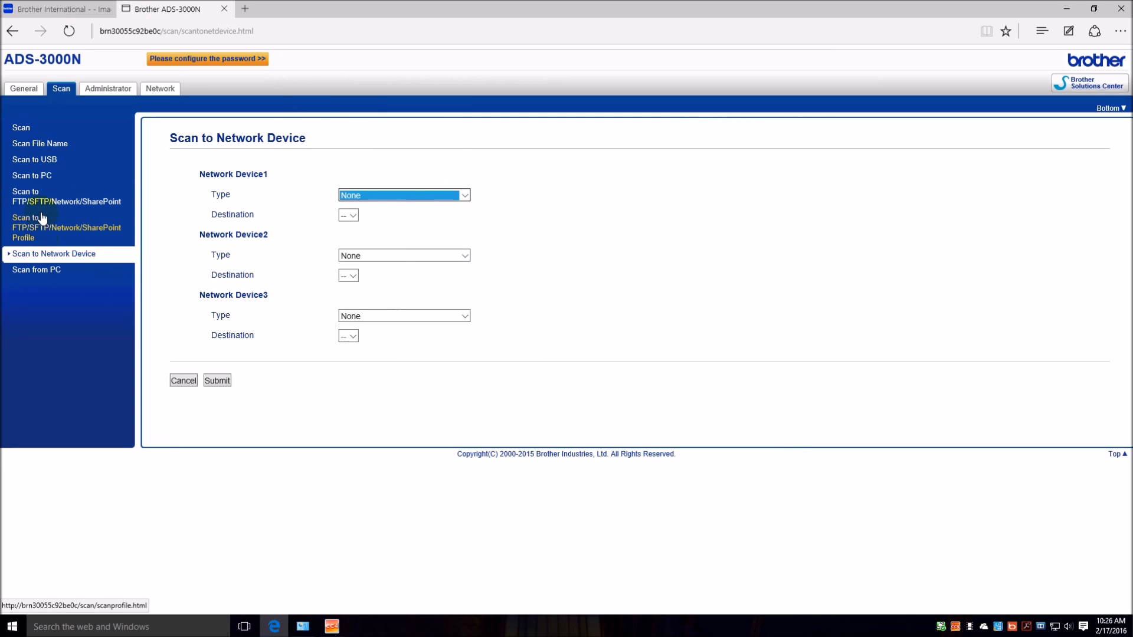
Examine the Scan to USB, Scan to PC, FTP/SFTP/Network/SharePoint, profile and Scan from PC settings pages.
{"action": "left_click", "coordinate": [34, 160]}
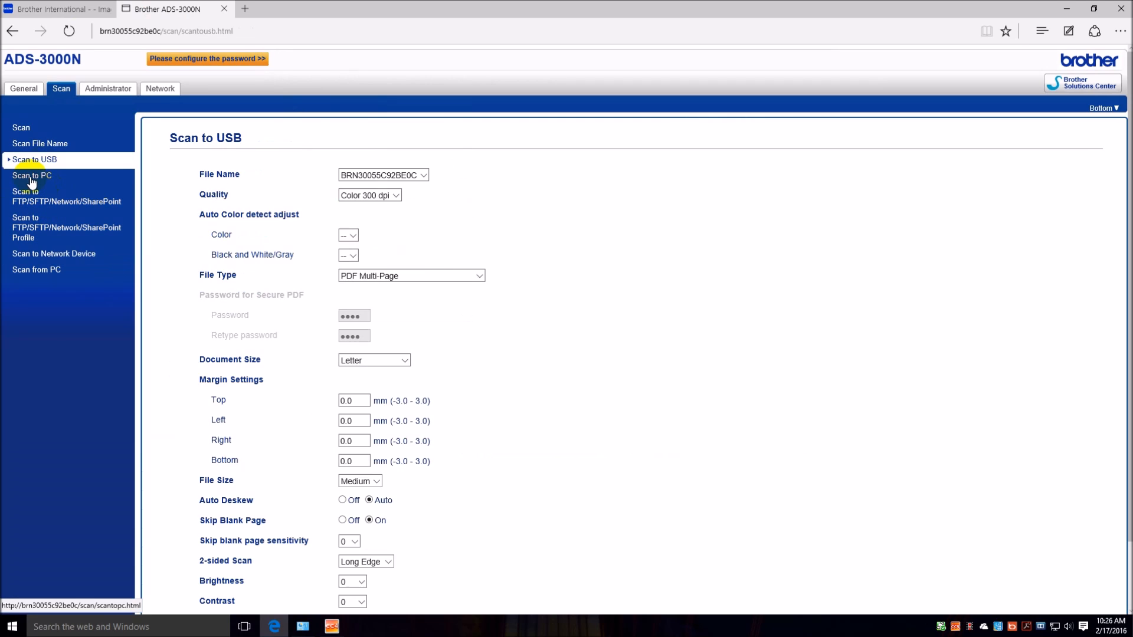
{"action": "left_click", "coordinate": [31, 178]}
{"action": "left_click", "coordinate": [37, 201]}
{"action": "left_click", "coordinate": [35, 221]}
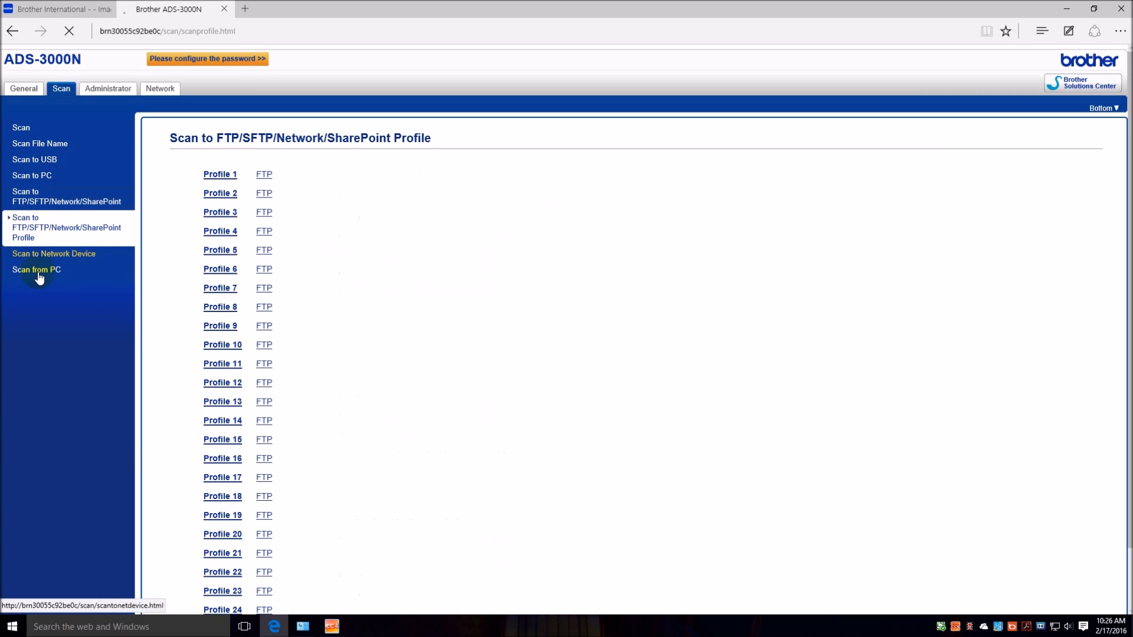
{"action": "left_click", "coordinate": [39, 272]}
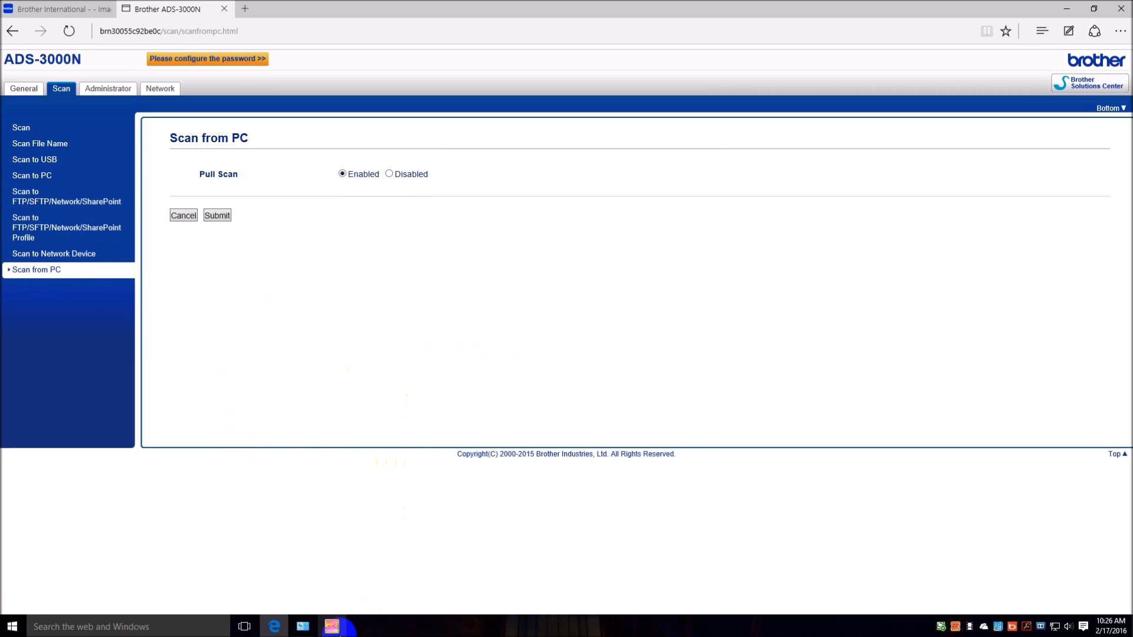
Show the Scan functions in ControlCenter4, close the web browser, and return to ControlCenter4.
{"action": "left_click", "coordinate": [339, 631]}
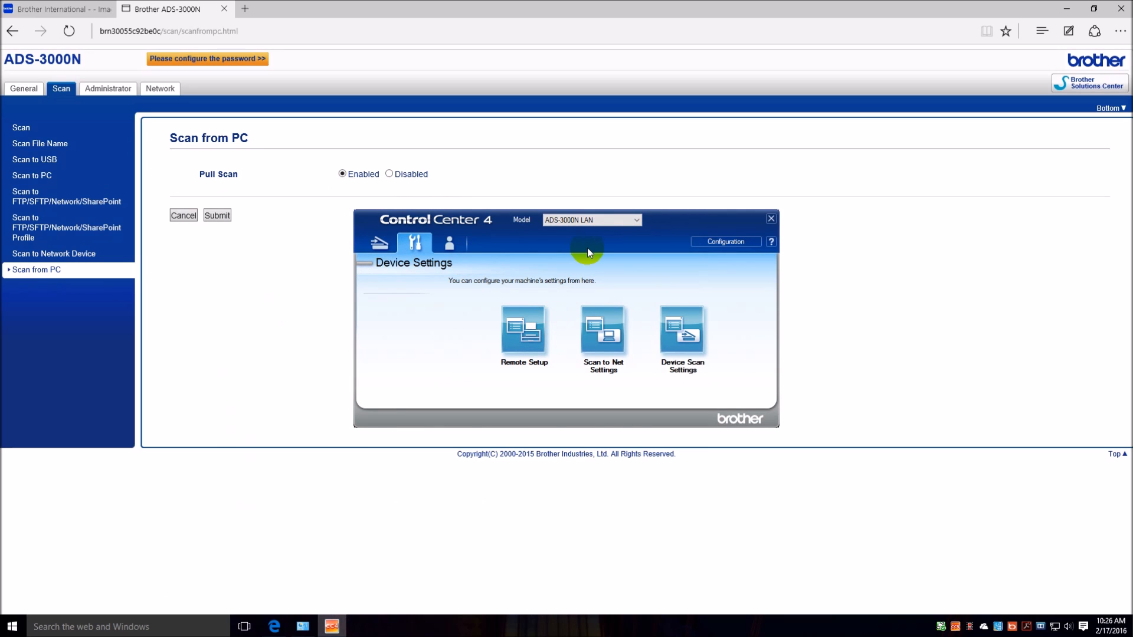
{"action": "left_click", "coordinate": [378, 243]}
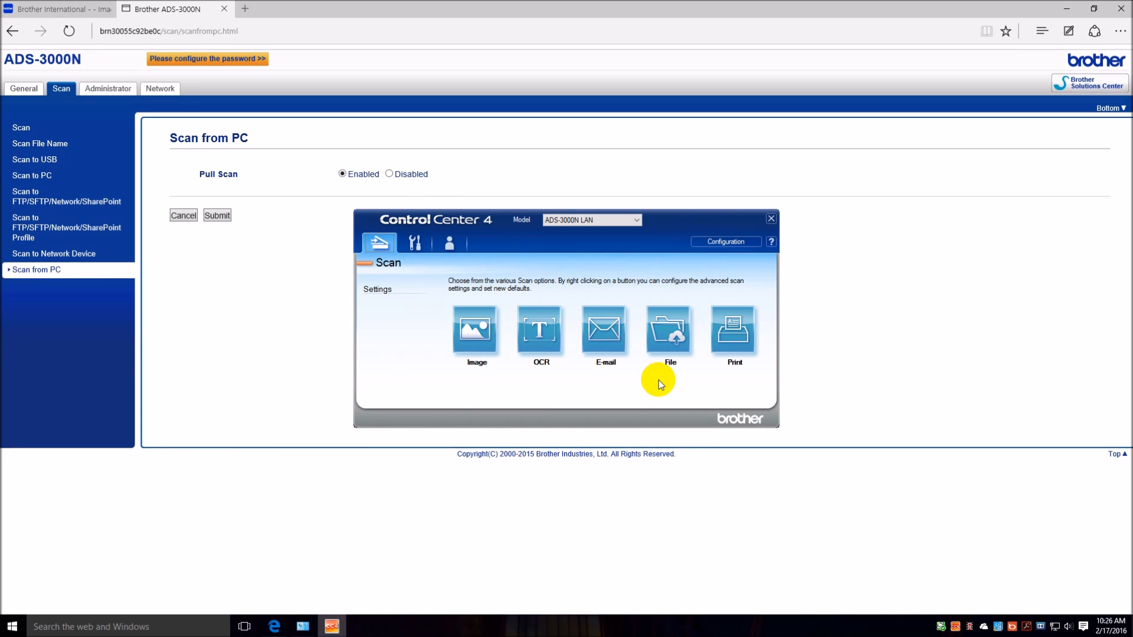
{"action": "left_click", "coordinate": [56, 269]}
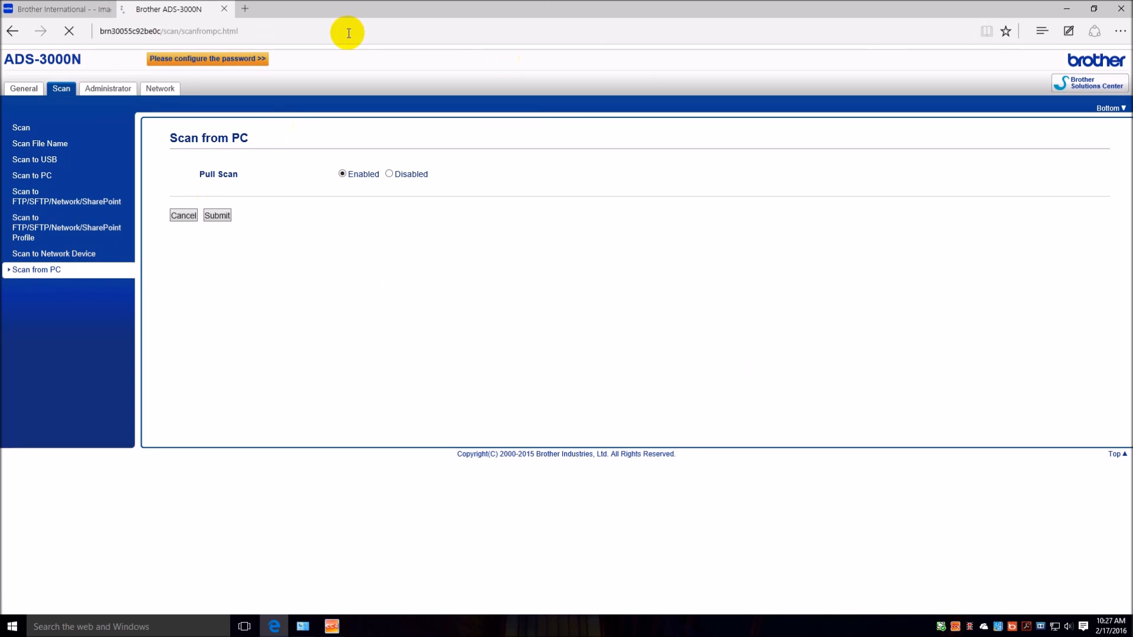
{"action": "left_click", "coordinate": [1093, 9]}
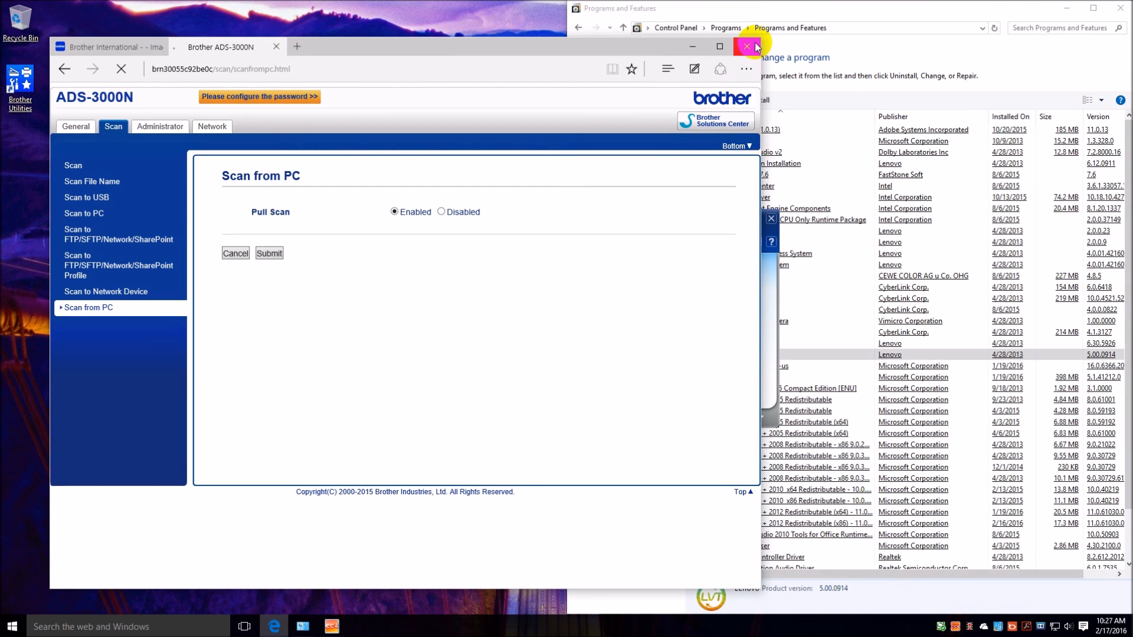
{"action": "left_click", "coordinate": [754, 47]}
{"action": "left_click", "coordinate": [398, 347]}
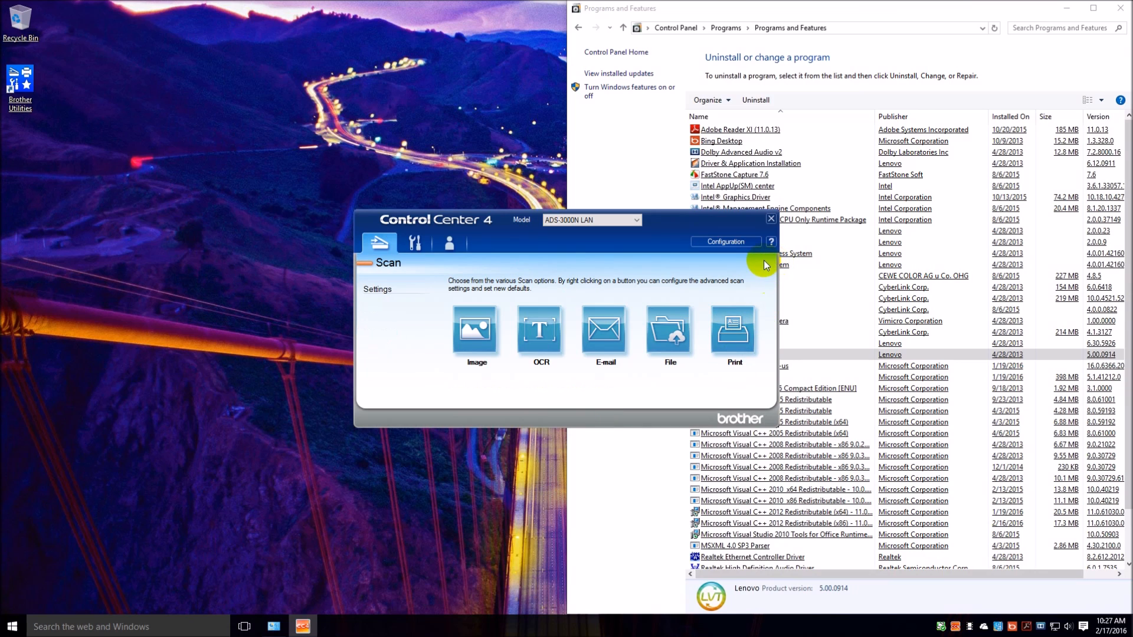
Compare the Home Mode and Advanced Mode choices, trying Home Mode, and cancel the mode selection.
{"action": "left_click", "coordinate": [754, 244]}
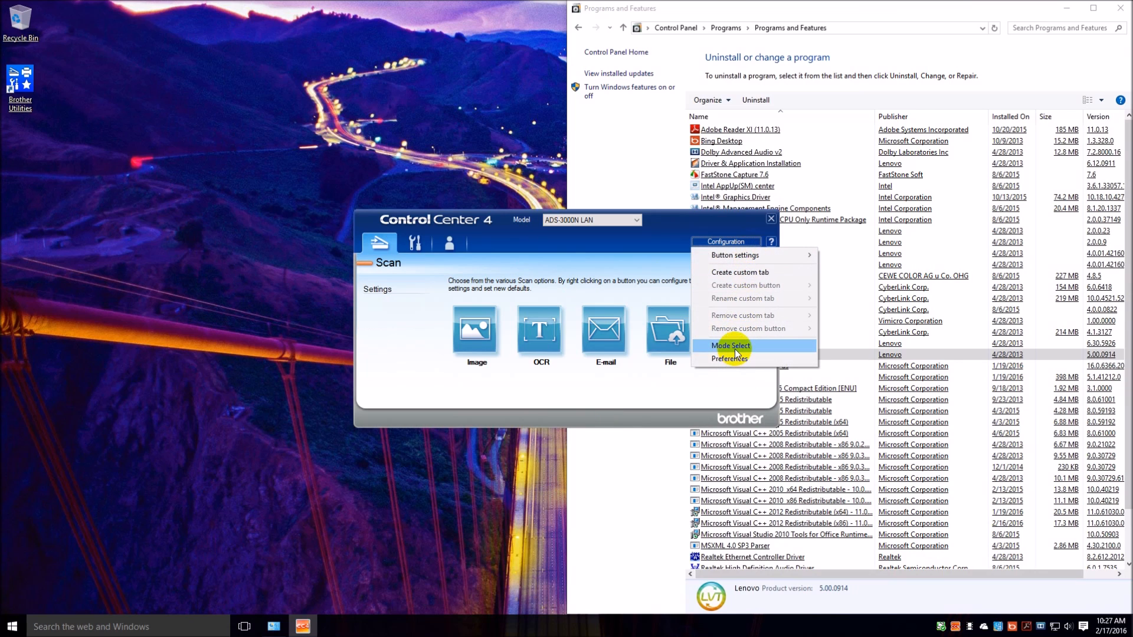
{"action": "left_click", "coordinate": [734, 348]}
{"action": "left_click", "coordinate": [428, 335]}
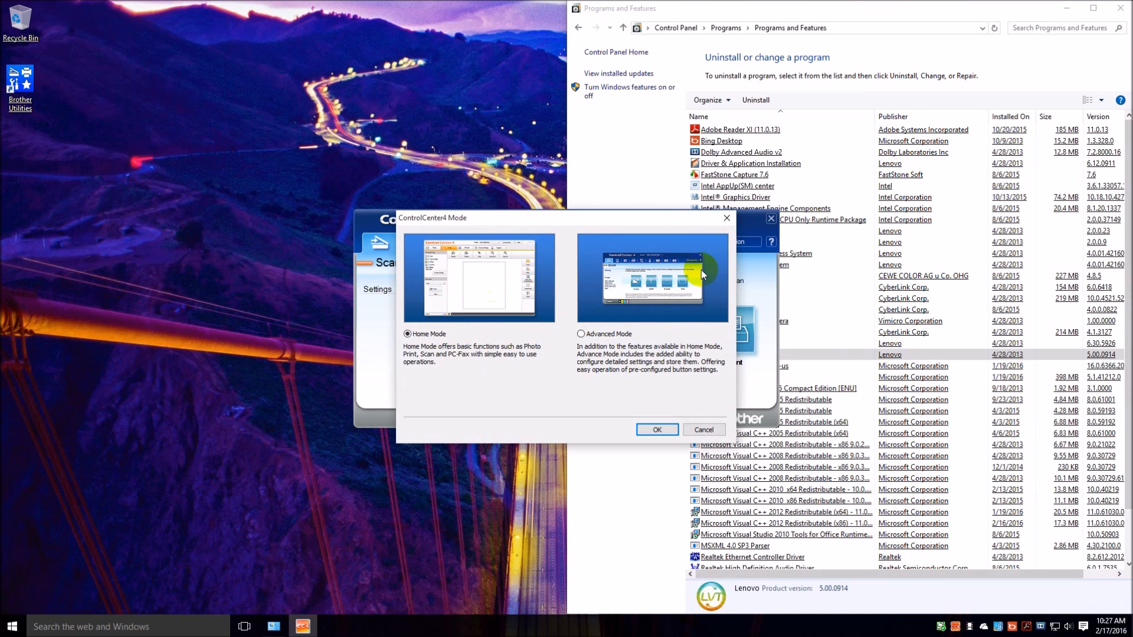
{"action": "left_click", "coordinate": [700, 429]}
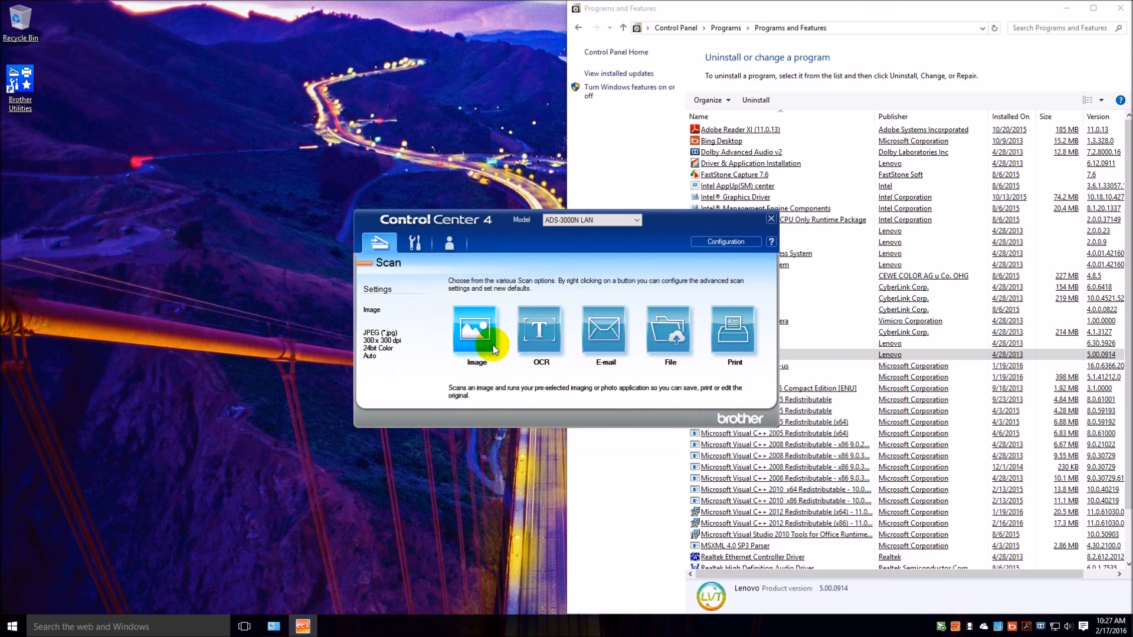
Scan the document with the Image function as JPEG into Paint using the preset settings, and dismiss the scan summary.
{"action": "left_click", "coordinate": [492, 341]}
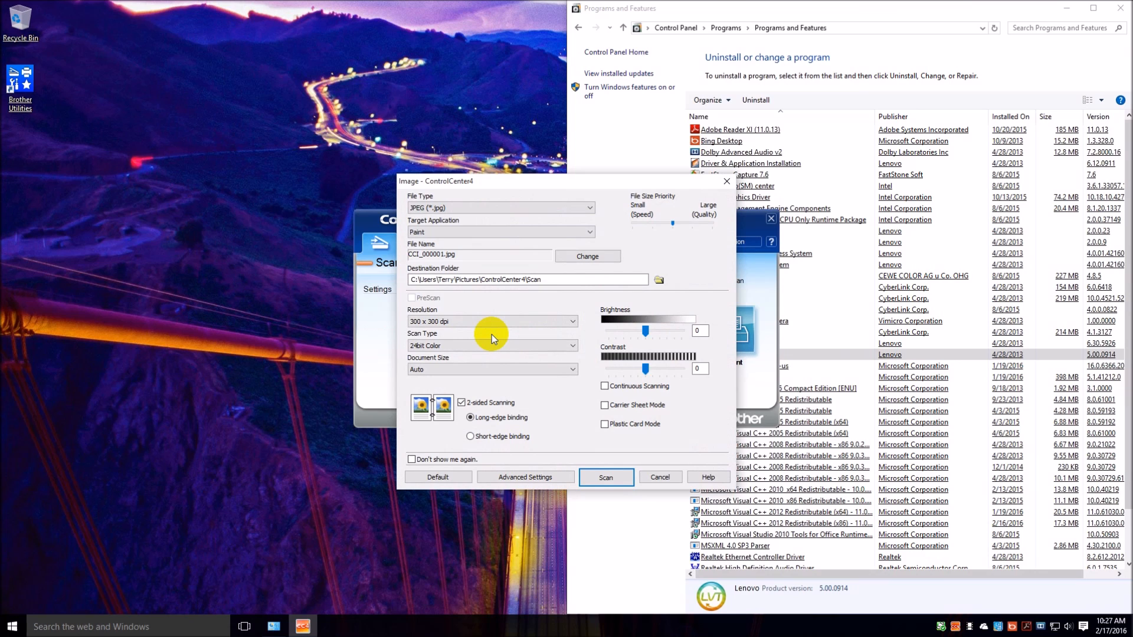
{"action": "left_click", "coordinate": [597, 477]}
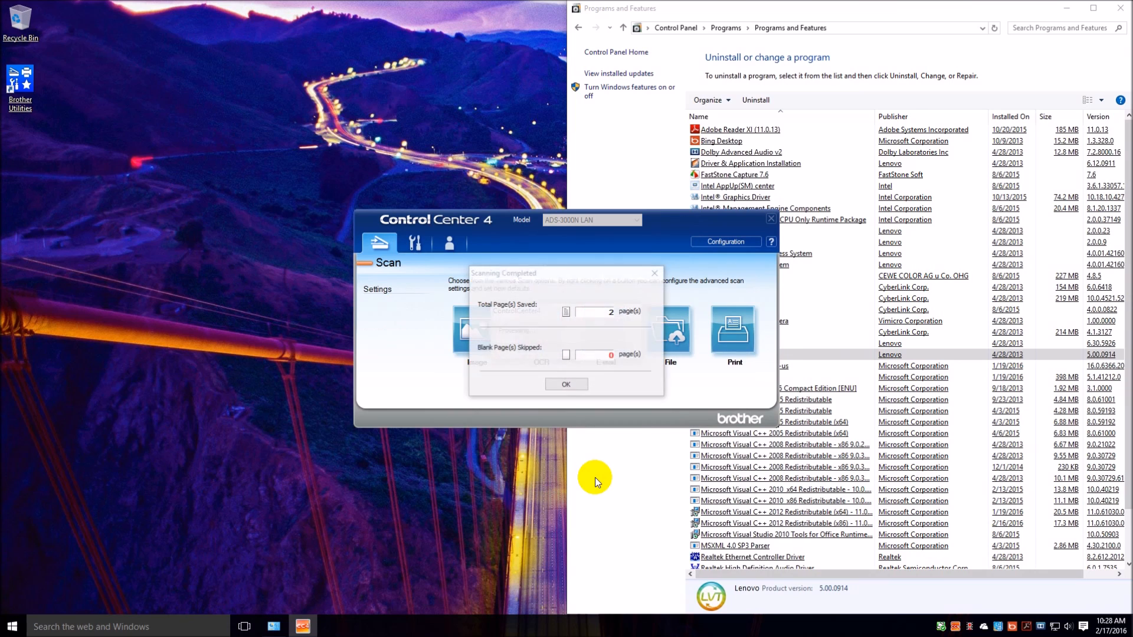
{"action": "left_click", "coordinate": [576, 387]}
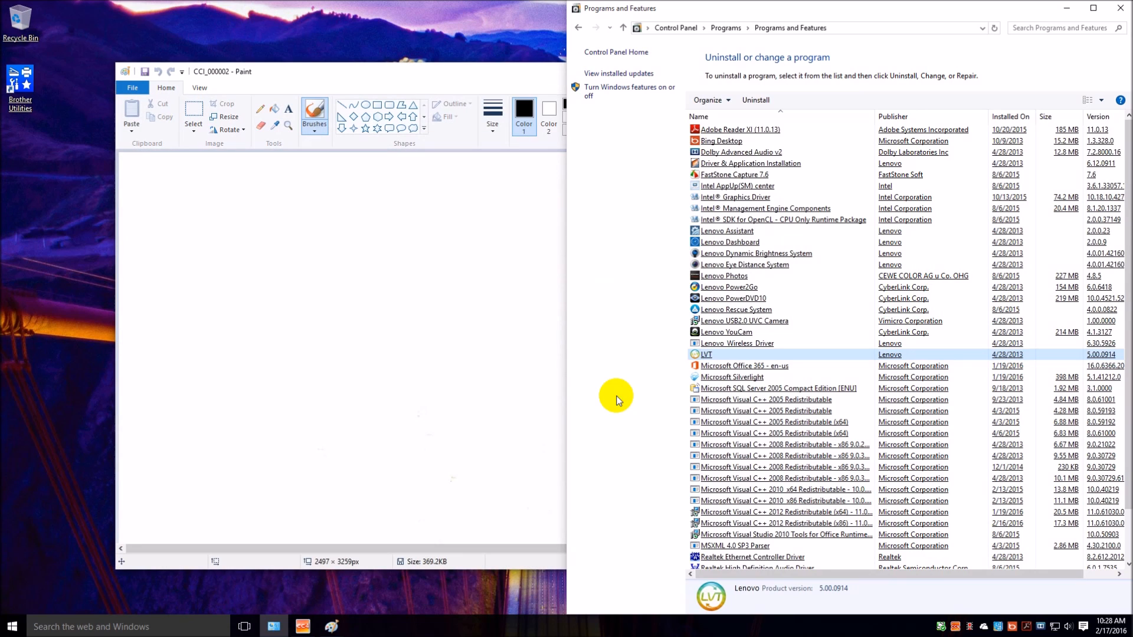
Review both scanned pages, CCI_000002 and CCI_000001, in Paint and close each image.
{"action": "left_click", "coordinate": [414, 70]}
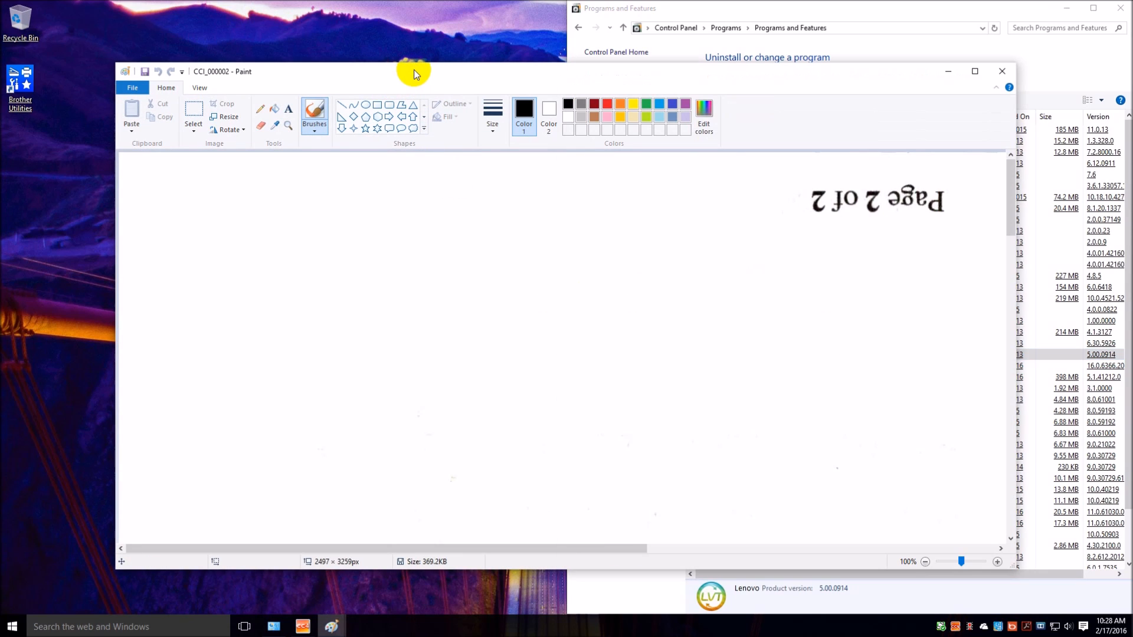
{"action": "scroll", "coordinate": [736, 324], "scroll_direction": "down", "scroll_amount": 15}
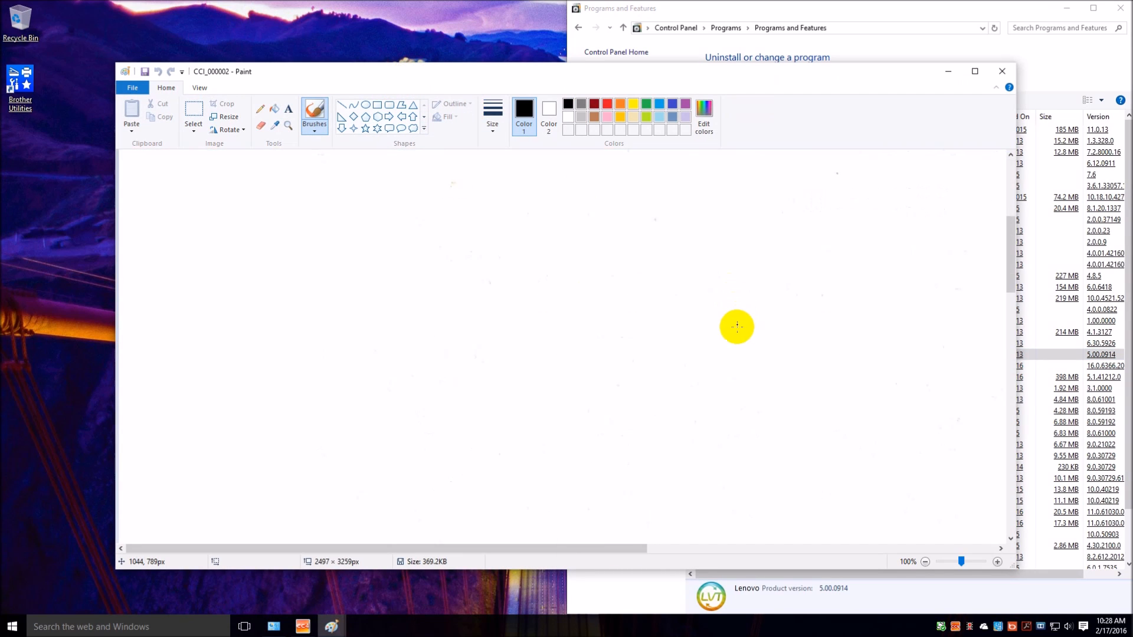
{"action": "scroll", "coordinate": [736, 328], "scroll_direction": "down", "scroll_amount": 10}
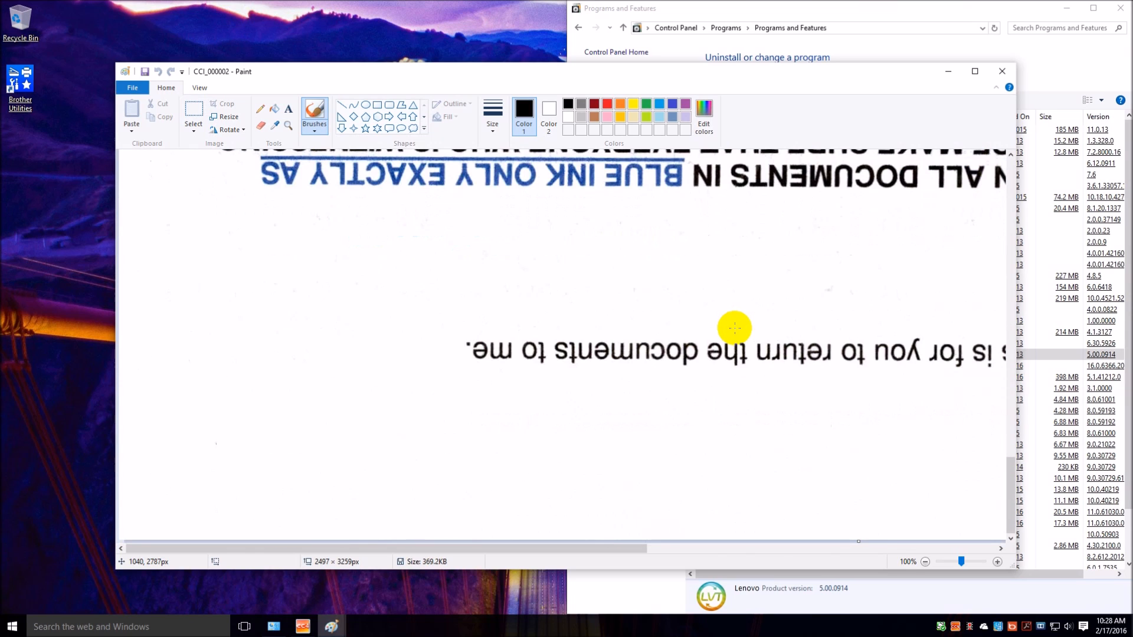
{"action": "scroll", "coordinate": [734, 328], "scroll_direction": "up", "scroll_amount": 20}
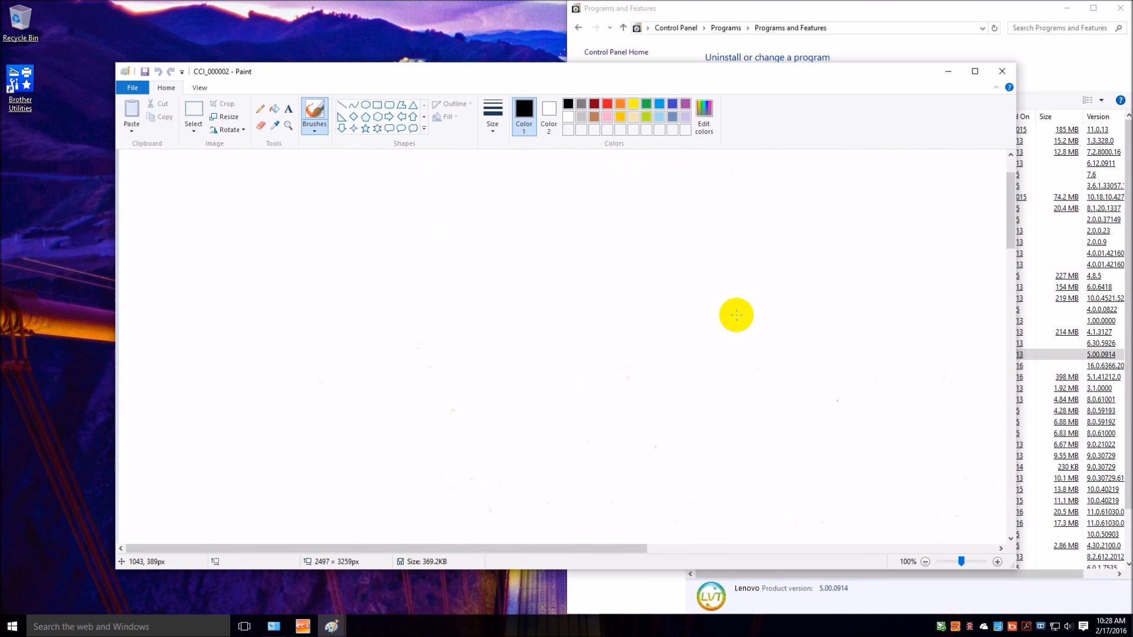
{"action": "scroll", "coordinate": [736, 315], "scroll_direction": "down", "scroll_amount": 20}
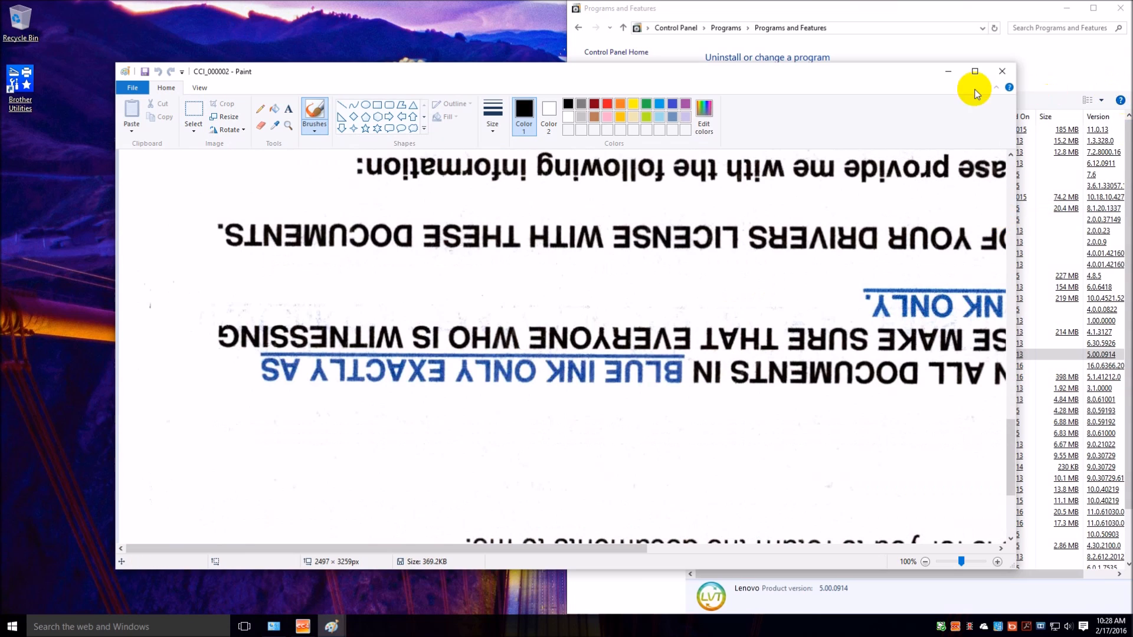
{"action": "left_click", "coordinate": [1003, 71]}
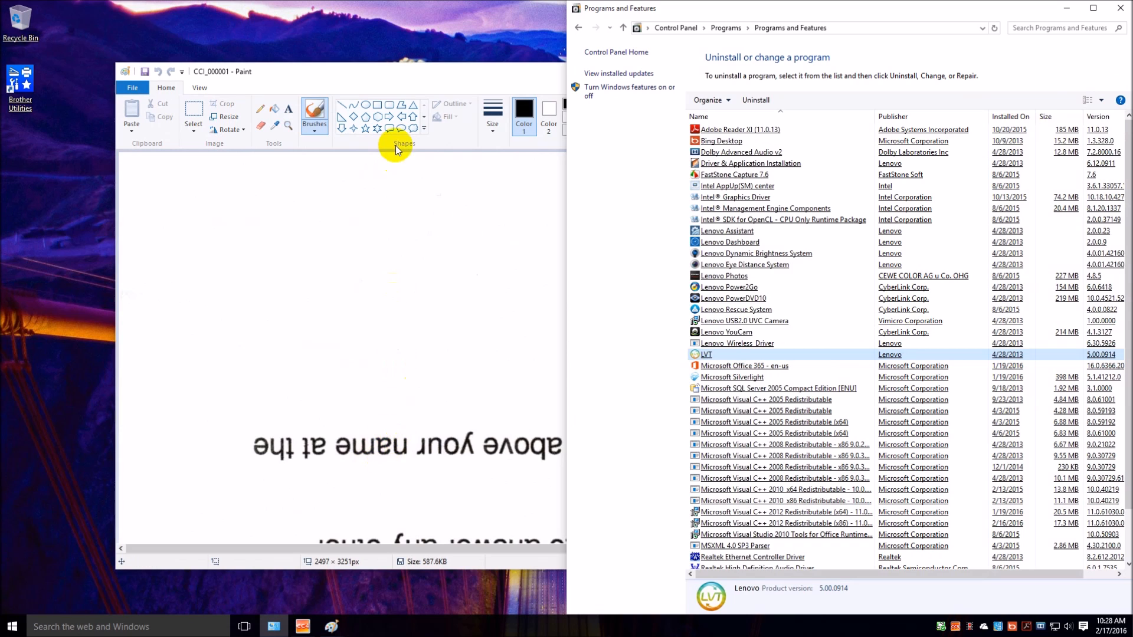
{"action": "left_click", "coordinate": [466, 73]}
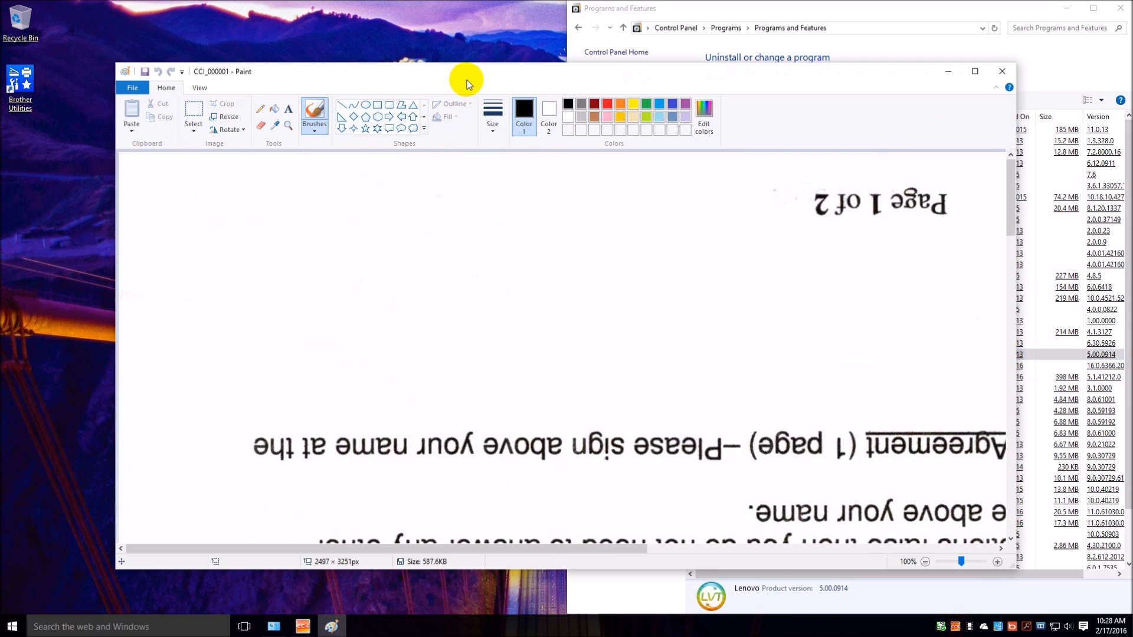
{"action": "left_click", "coordinate": [1002, 72]}
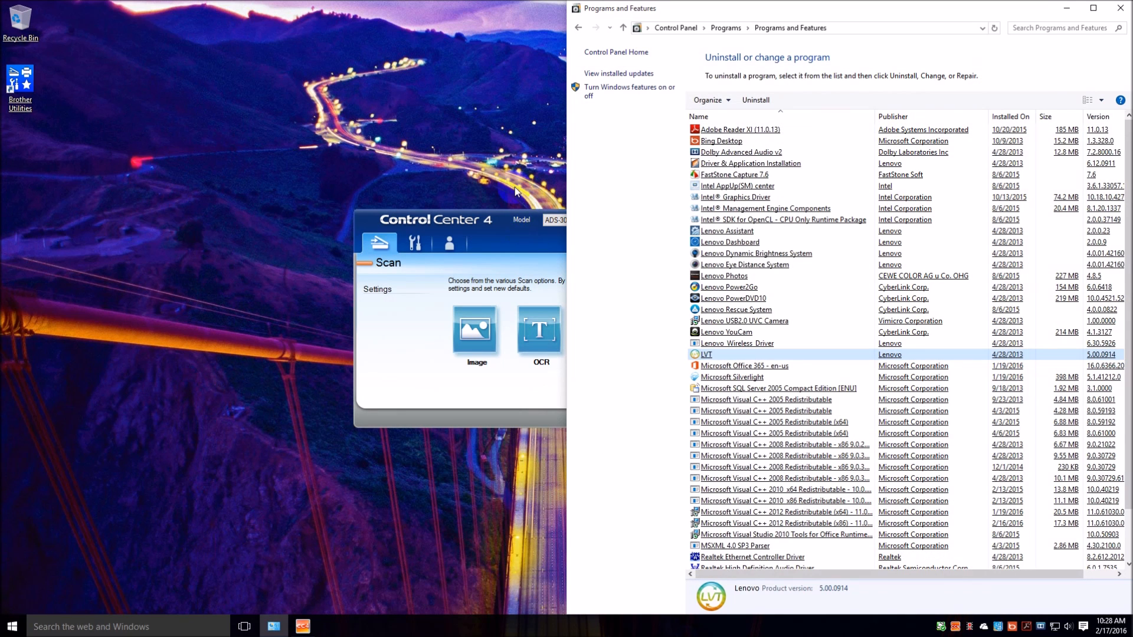
Examine the target applications available for the Image scan function, and cancel without scanning.
{"action": "left_click", "coordinate": [496, 234]}
{"action": "left_click", "coordinate": [479, 331]}
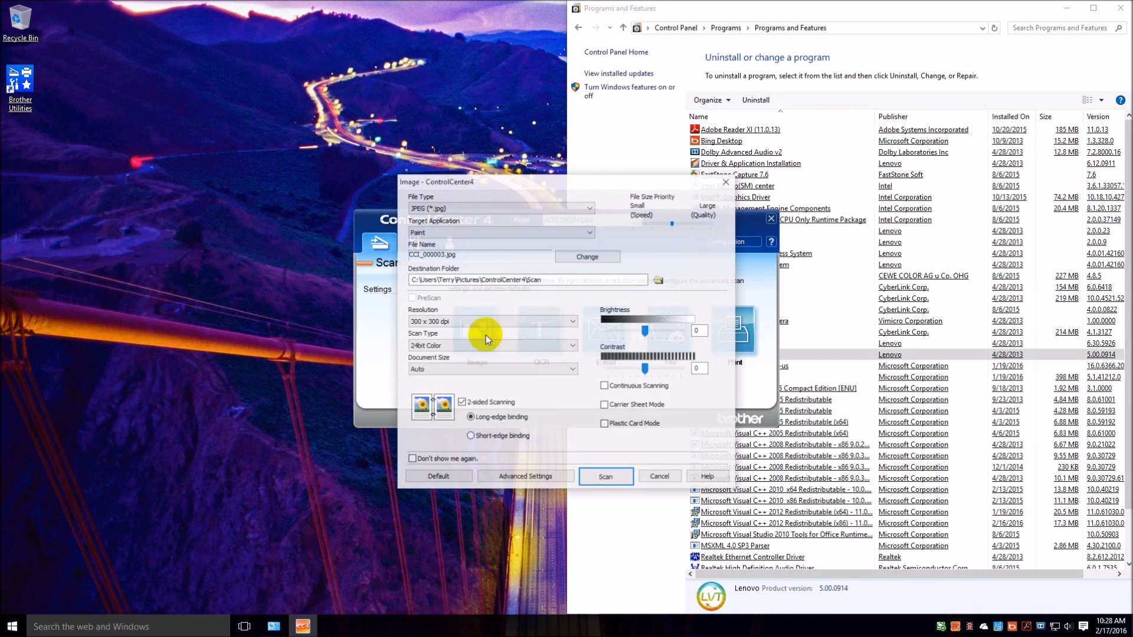
{"action": "left_click", "coordinate": [592, 232]}
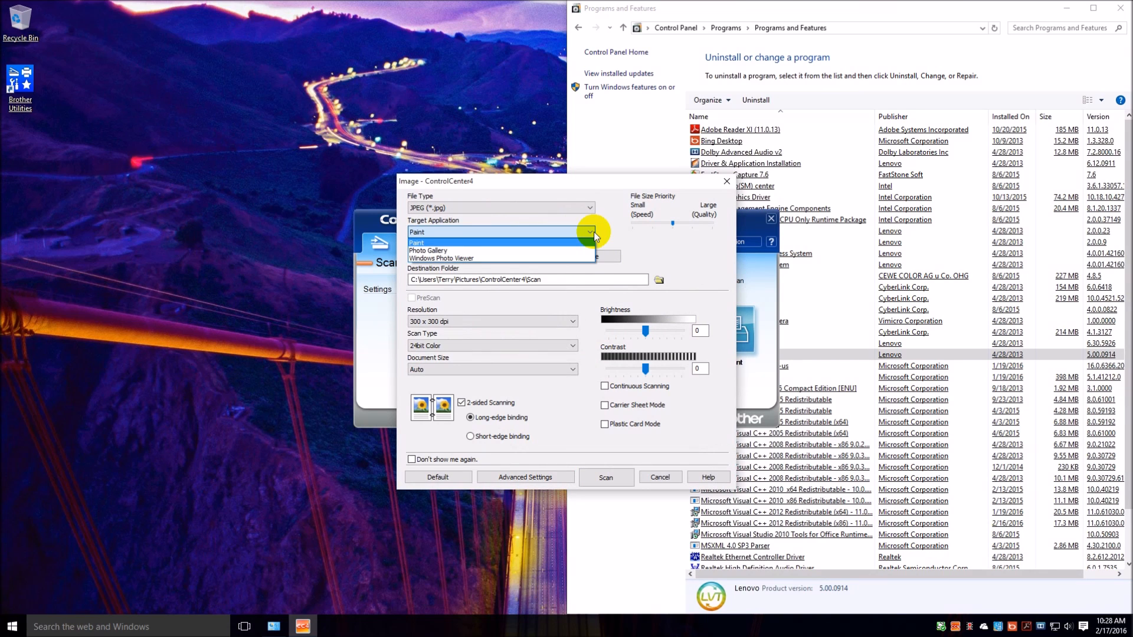
{"action": "left_click", "coordinate": [593, 232]}
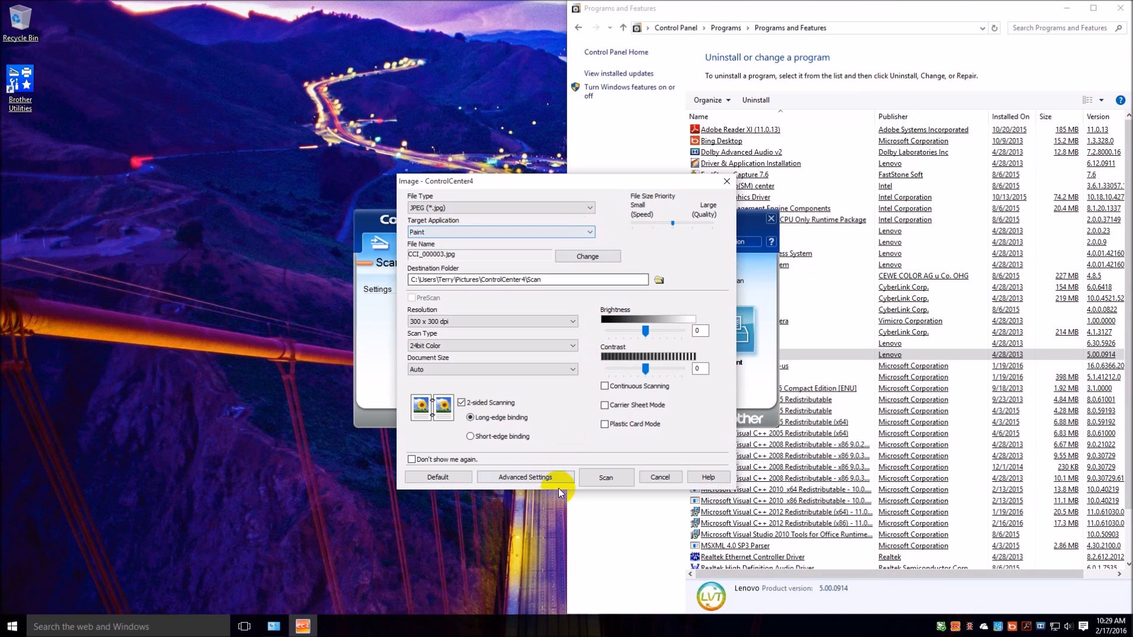
{"action": "left_click", "coordinate": [661, 477]}
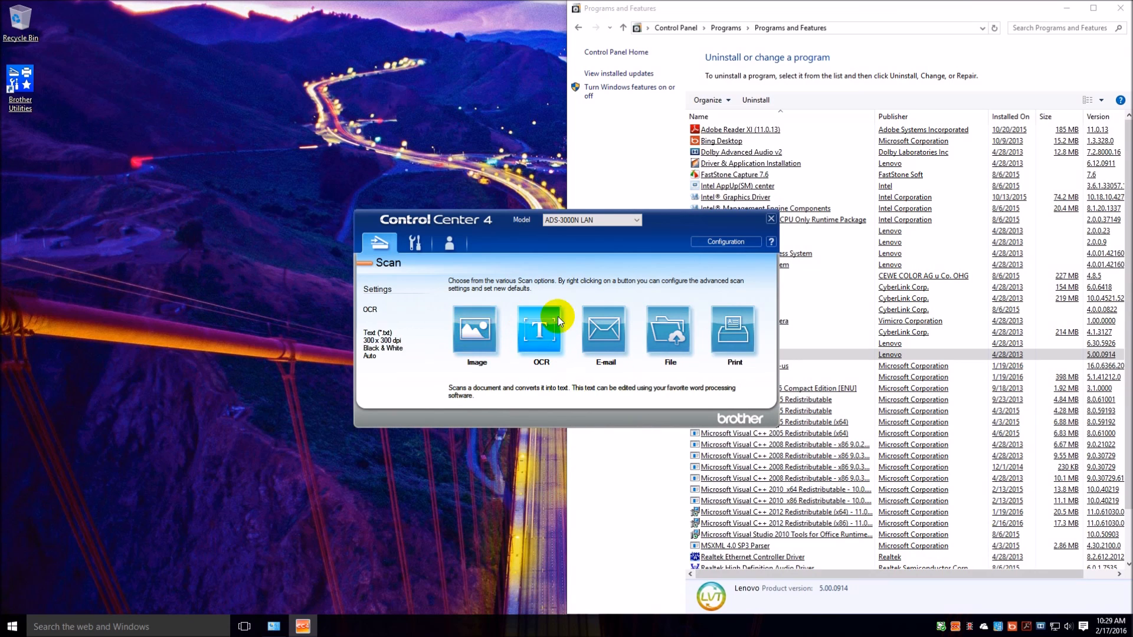
Review the ControlCenter4 mode selection again and leave it without changing the mode.
{"action": "left_click", "coordinate": [728, 243]}
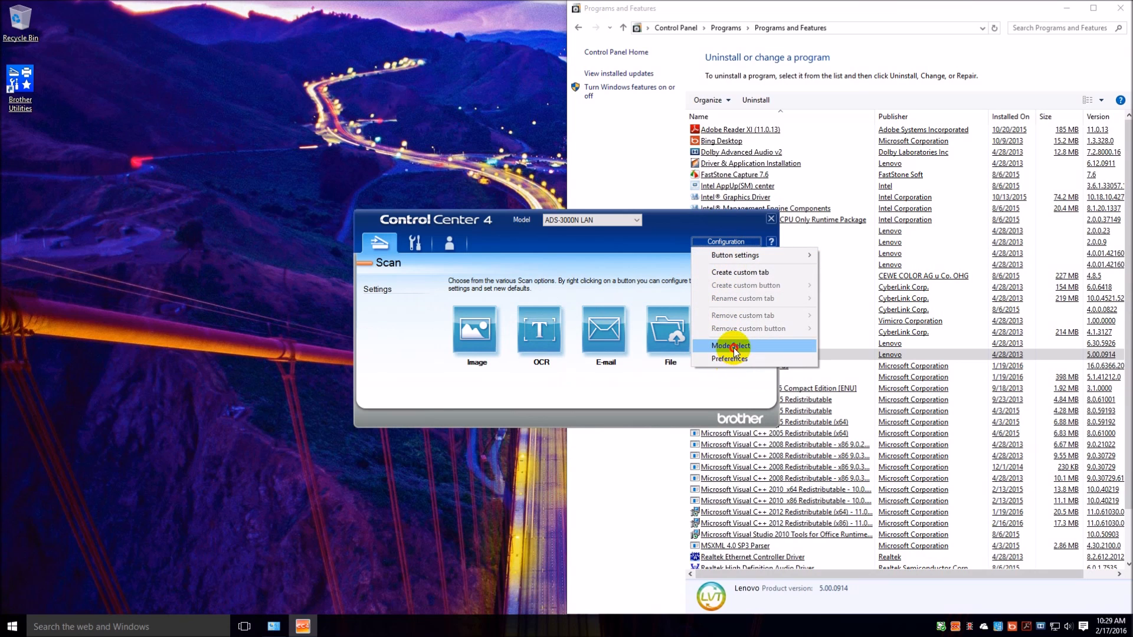
{"action": "left_click", "coordinate": [734, 346]}
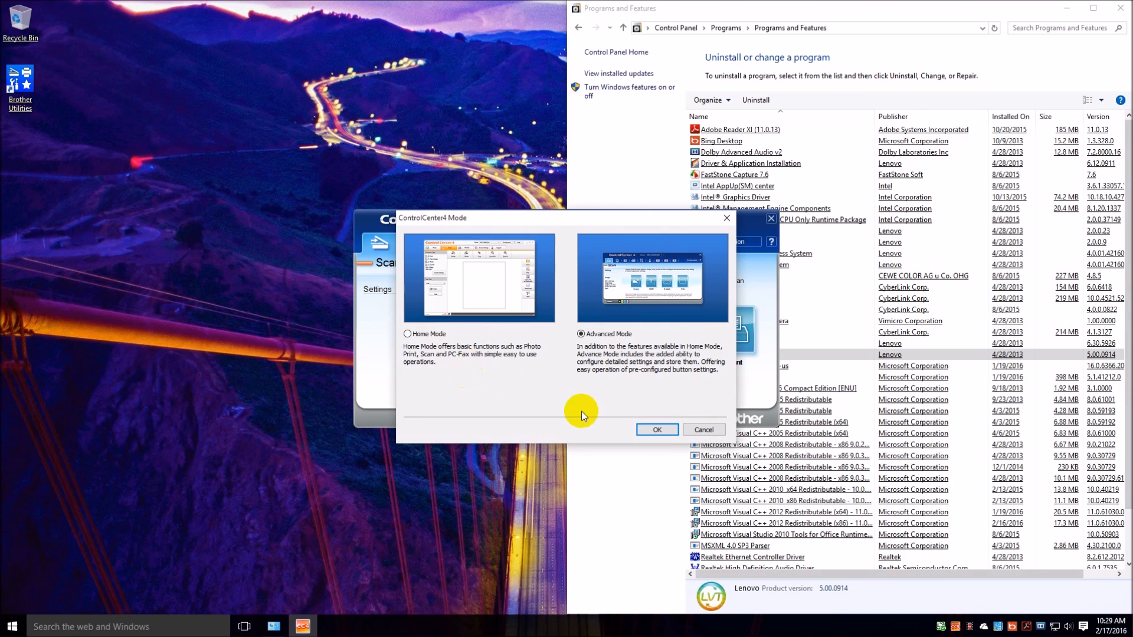
{"action": "left_click", "coordinate": [688, 430]}
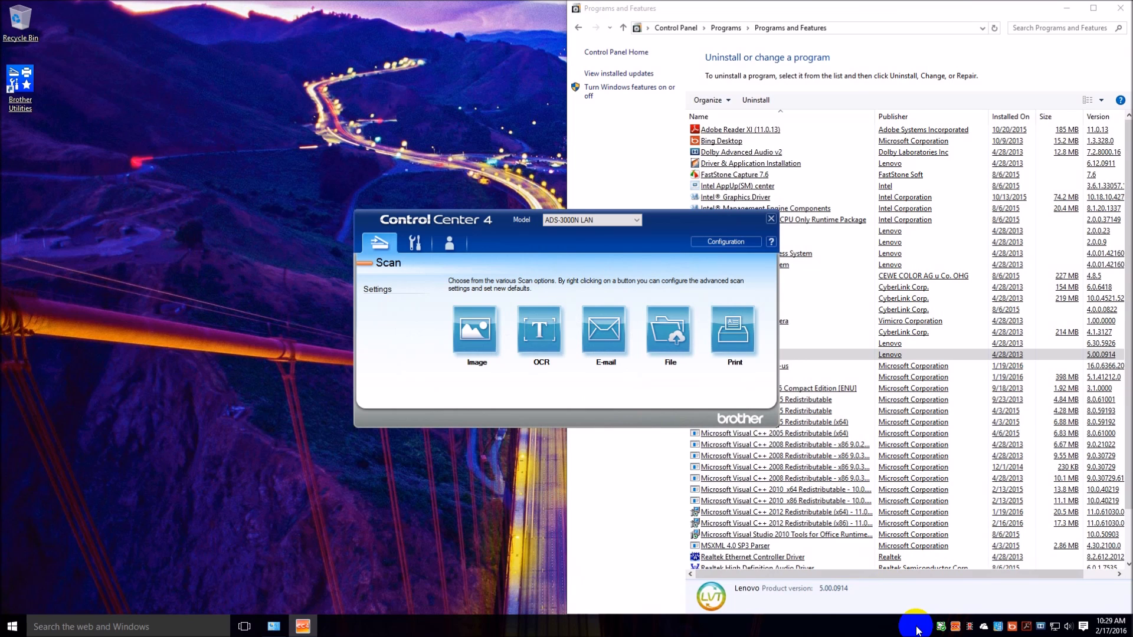
Launch Brother Utilities from the desktop.
{"action": "mouse_move", "coordinate": [508, 350]}
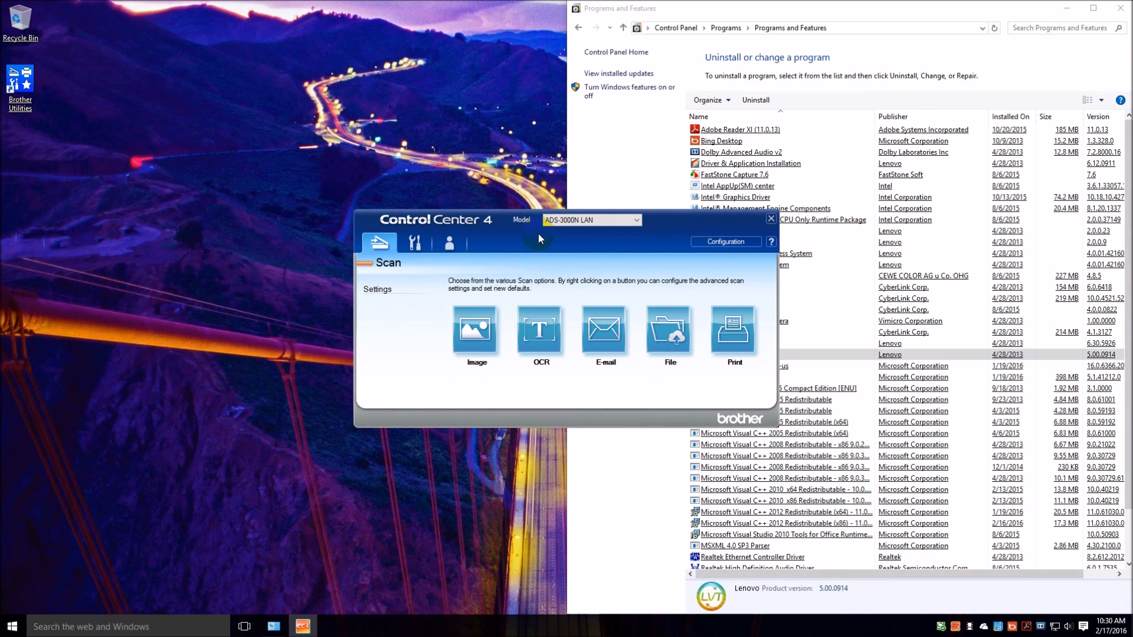
{"action": "left_click", "coordinate": [32, 85]}
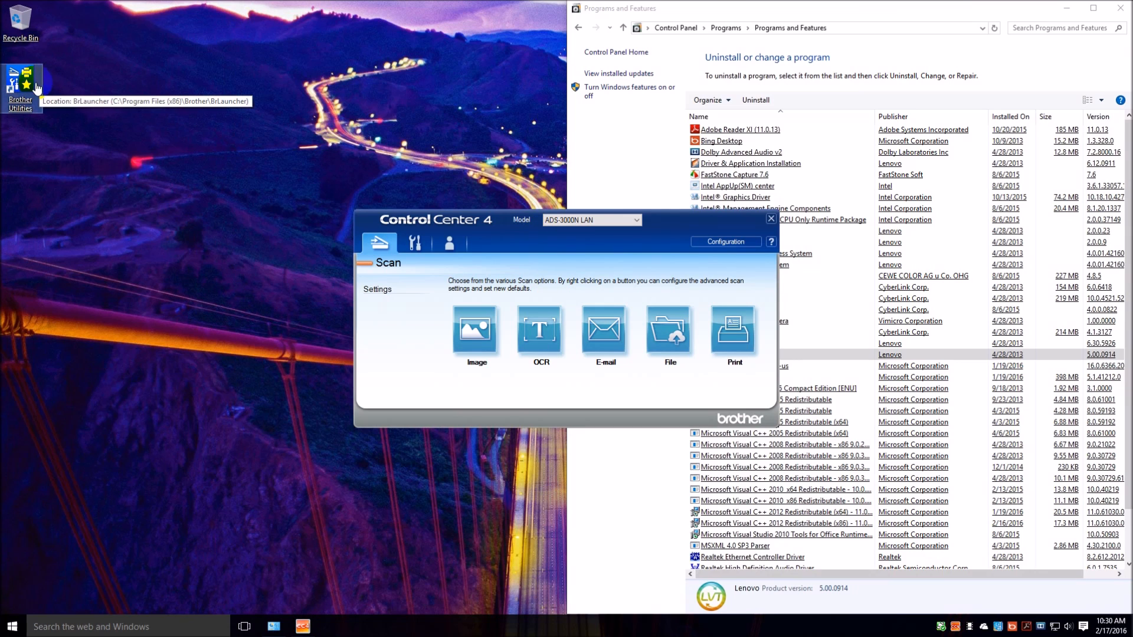
{"action": "double_click", "coordinate": [30, 88]}
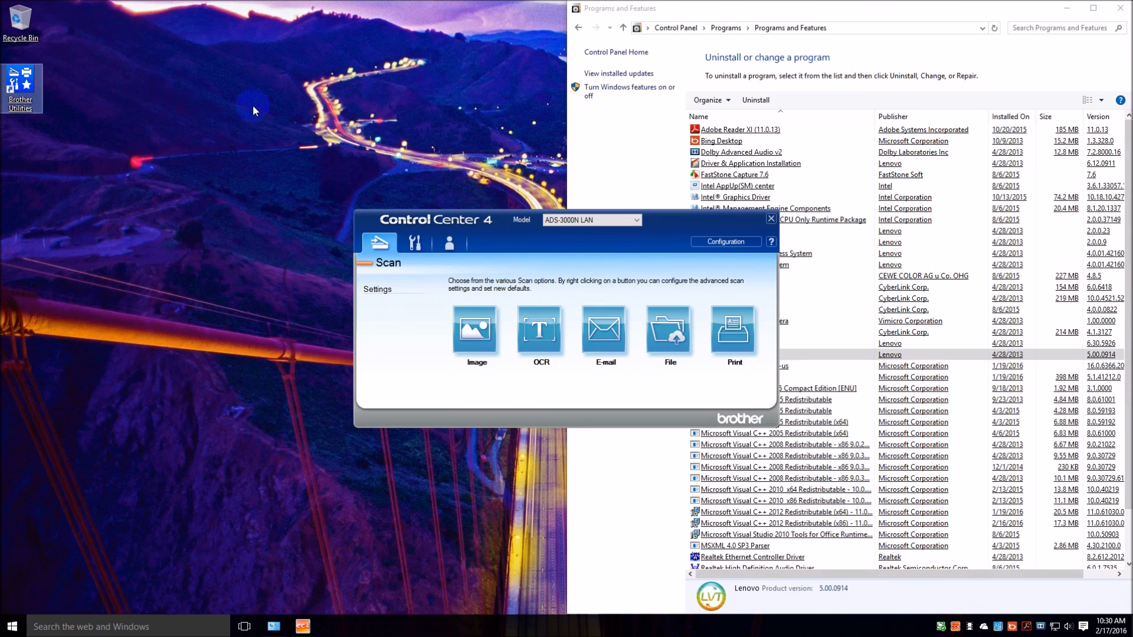
Switch from ControlCenter4 to Brother Utilities and review its Scan, Do More, Tools, Purchase Supplies and Support categories.
{"action": "left_click", "coordinate": [770, 219]}
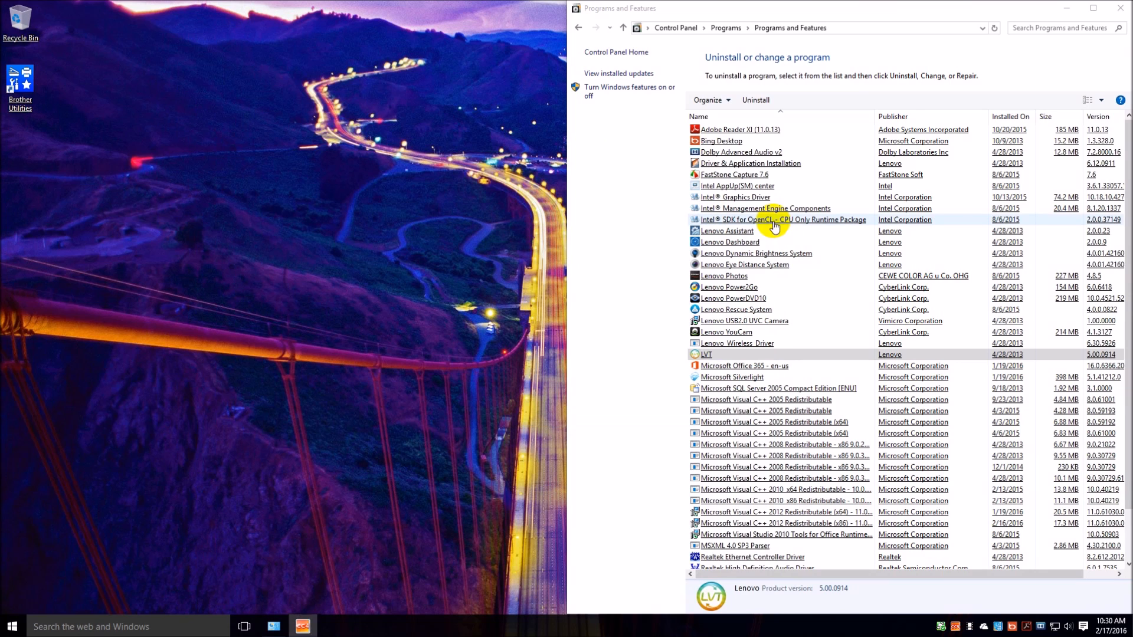
{"action": "left_click", "coordinate": [24, 95]}
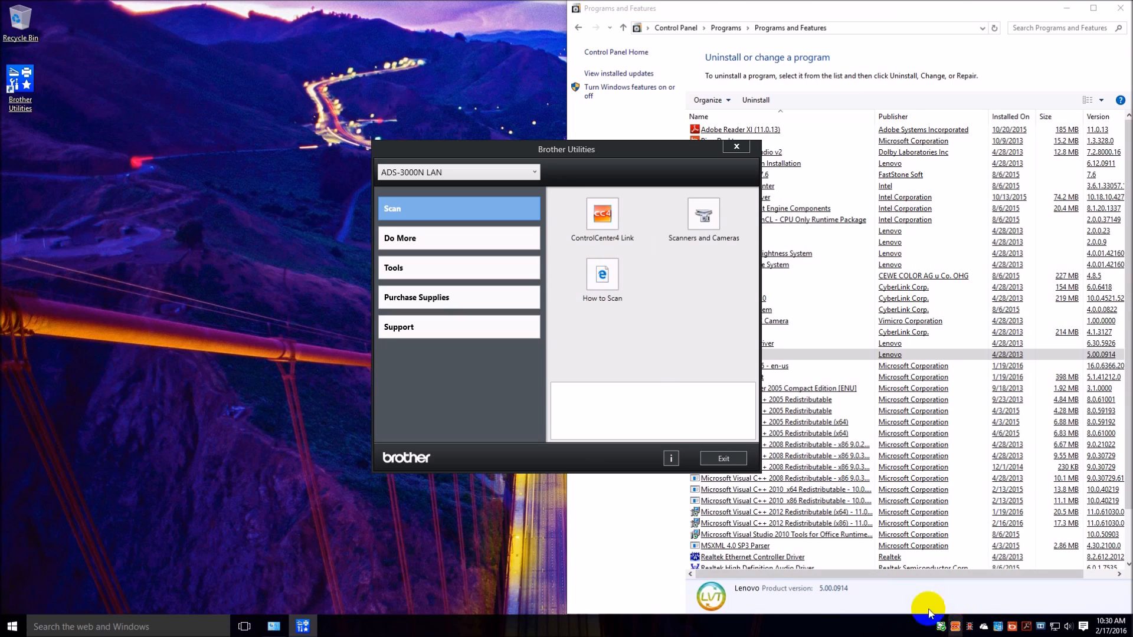
{"action": "left_click", "coordinate": [398, 240]}
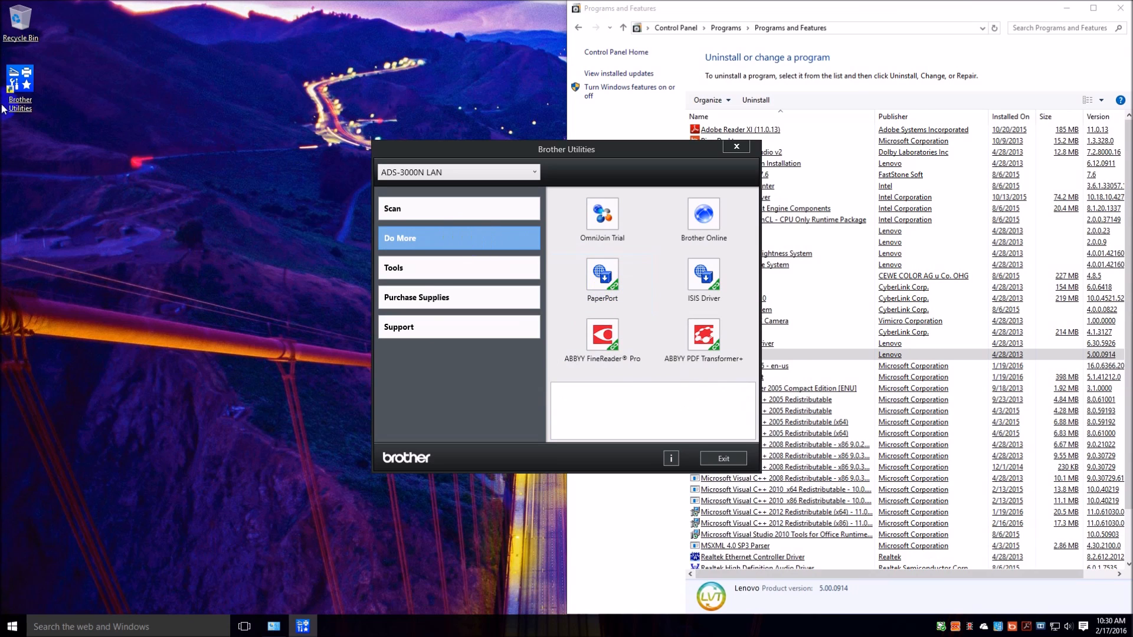
{"action": "left_click", "coordinate": [421, 269]}
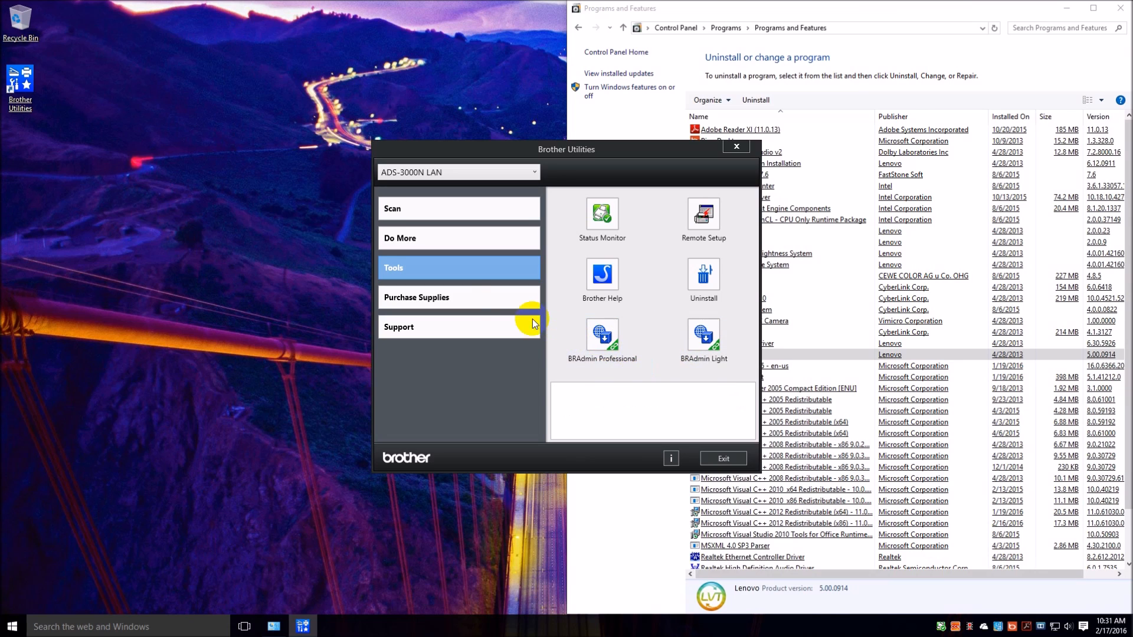
{"action": "left_click", "coordinate": [473, 303]}
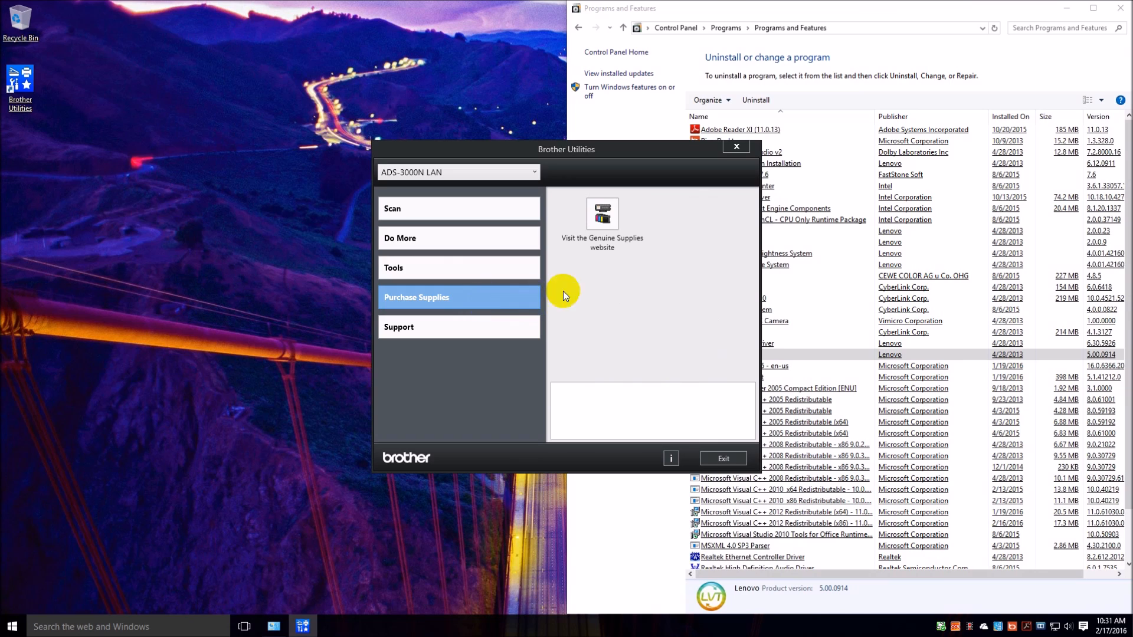
{"action": "left_click", "coordinate": [430, 332]}
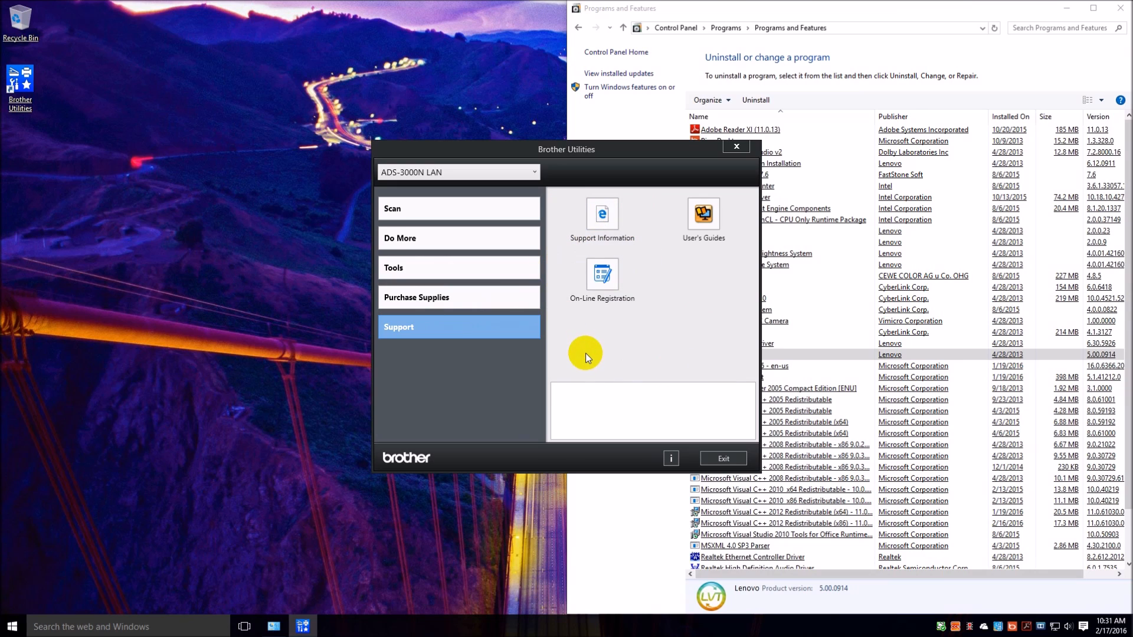
Close Brother Utilities and the Programs and Features window.
{"action": "left_click", "coordinate": [736, 147]}
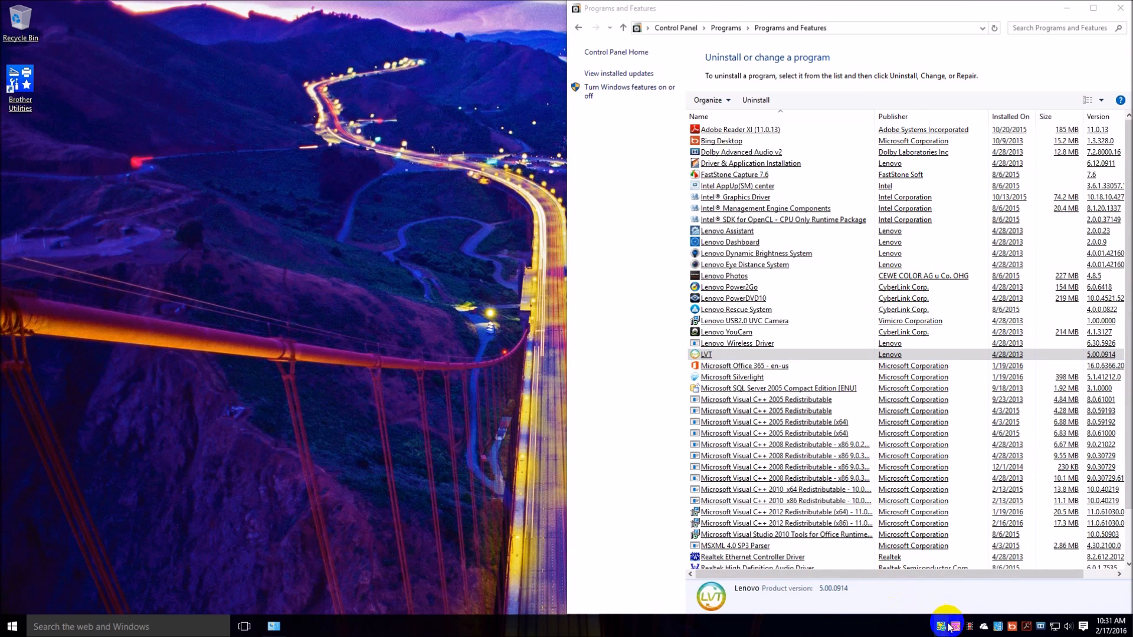
{"action": "left_click", "coordinate": [1120, 8]}
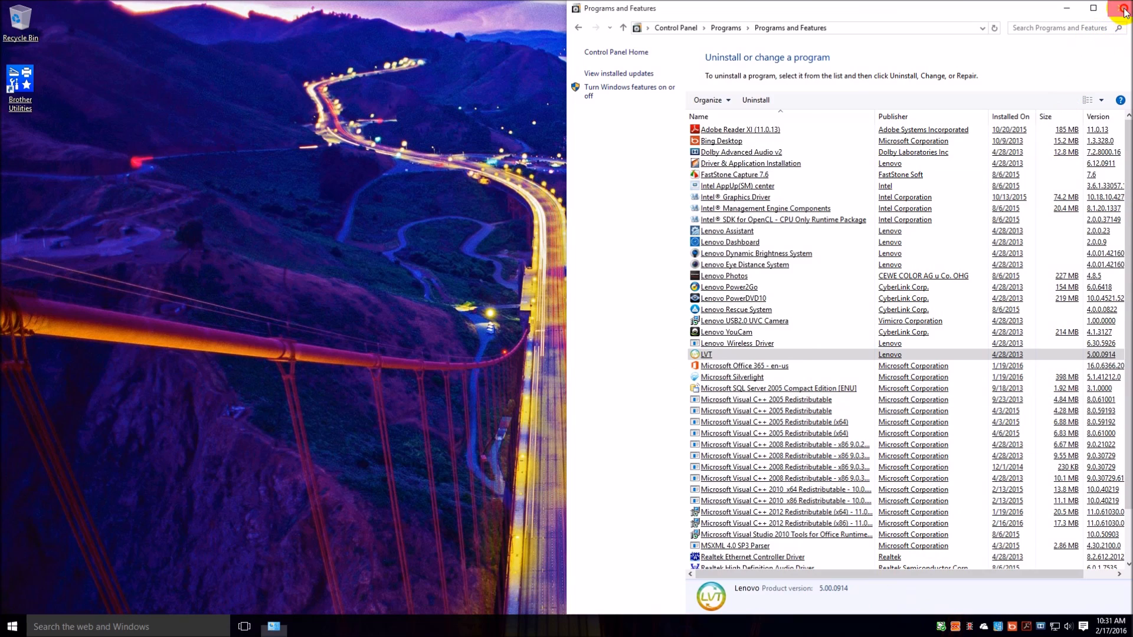